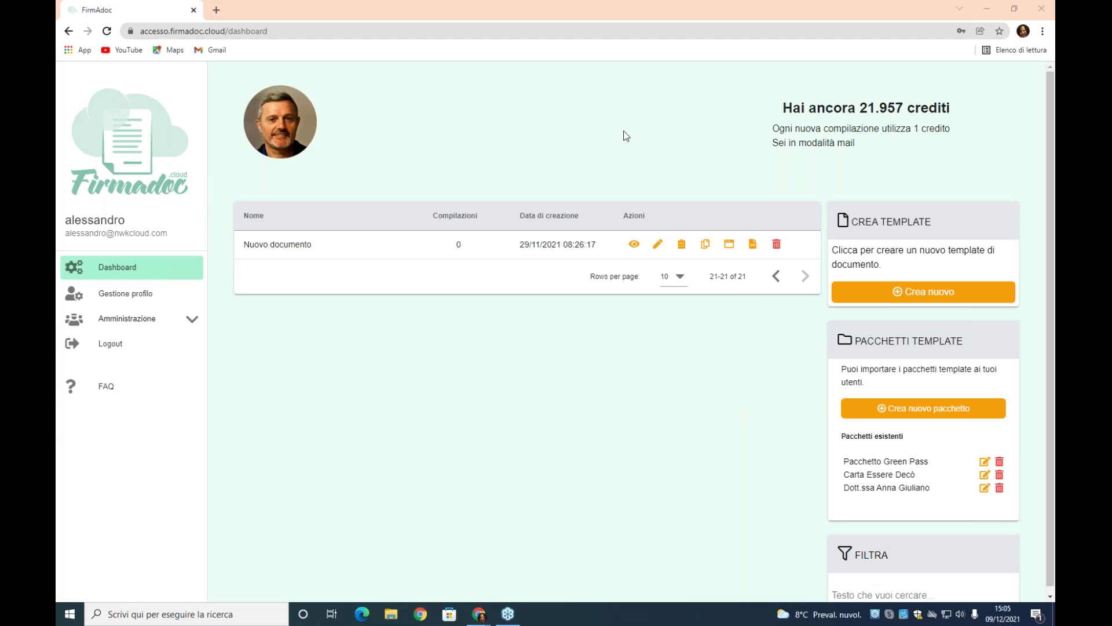
Step: Reload the Dashboard to show the template table with its 21 templates and 21.957 credits
left_click(149, 272)
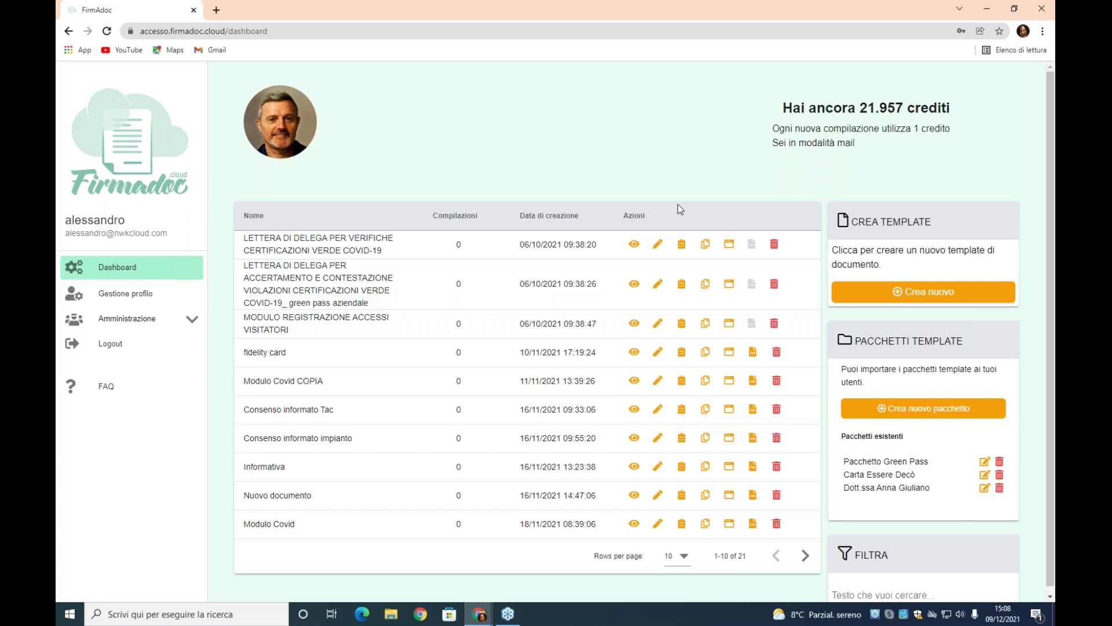
Step: Start a new template from the Crea Template panel's Crea nuovo option
left_click(935, 296)
left_click(931, 299)
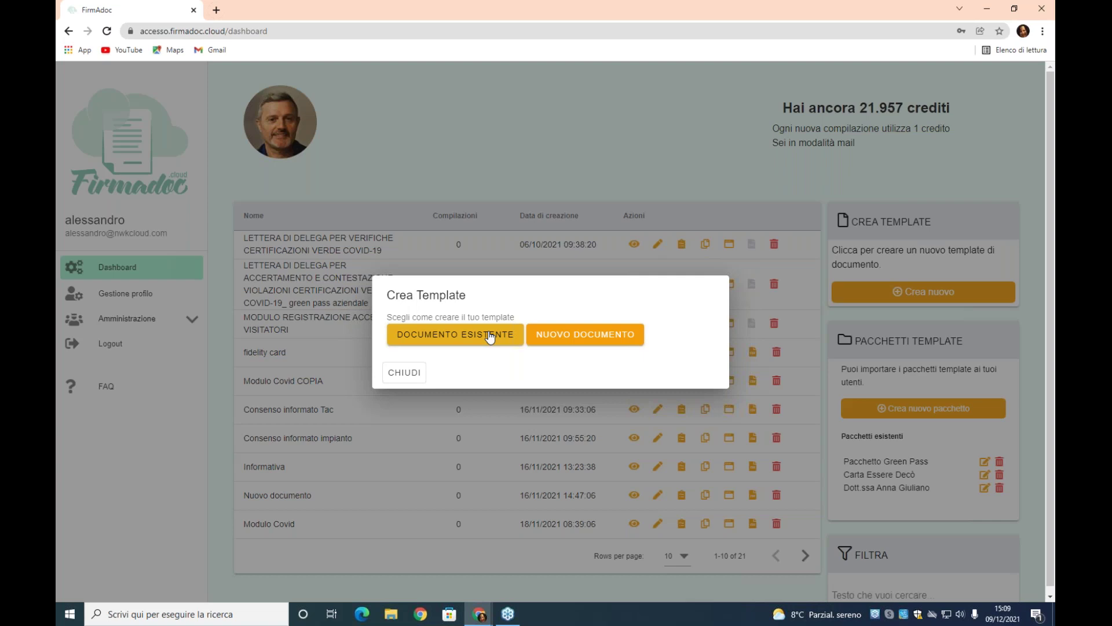
left_click(552, 334)
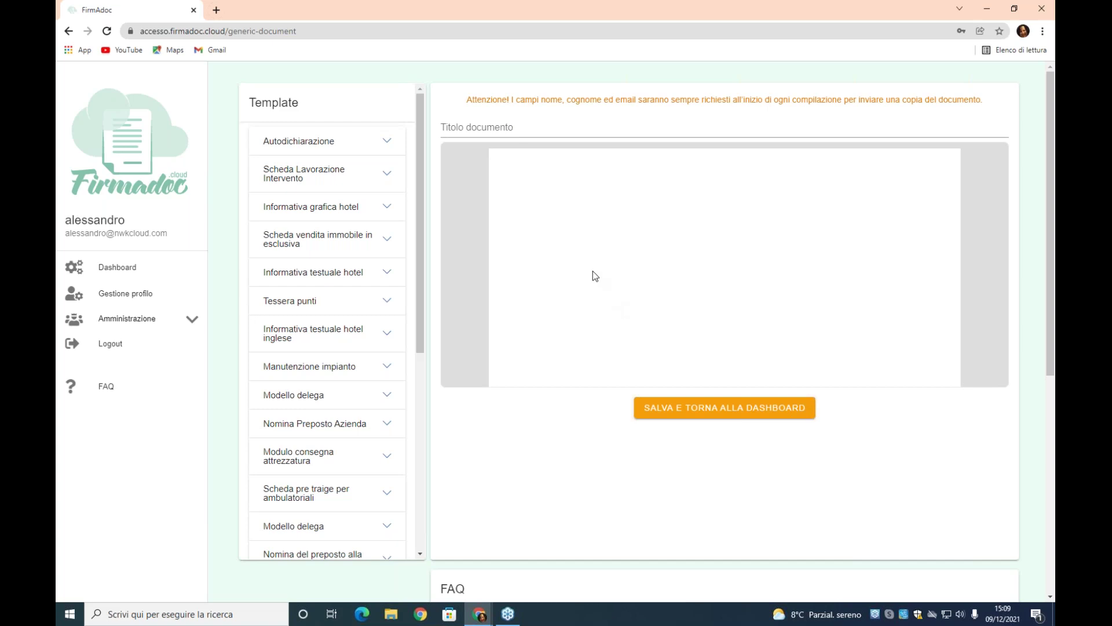
scroll(297, 424, "down", 3)
scroll(297, 424, "up", 3)
left_click(293, 428)
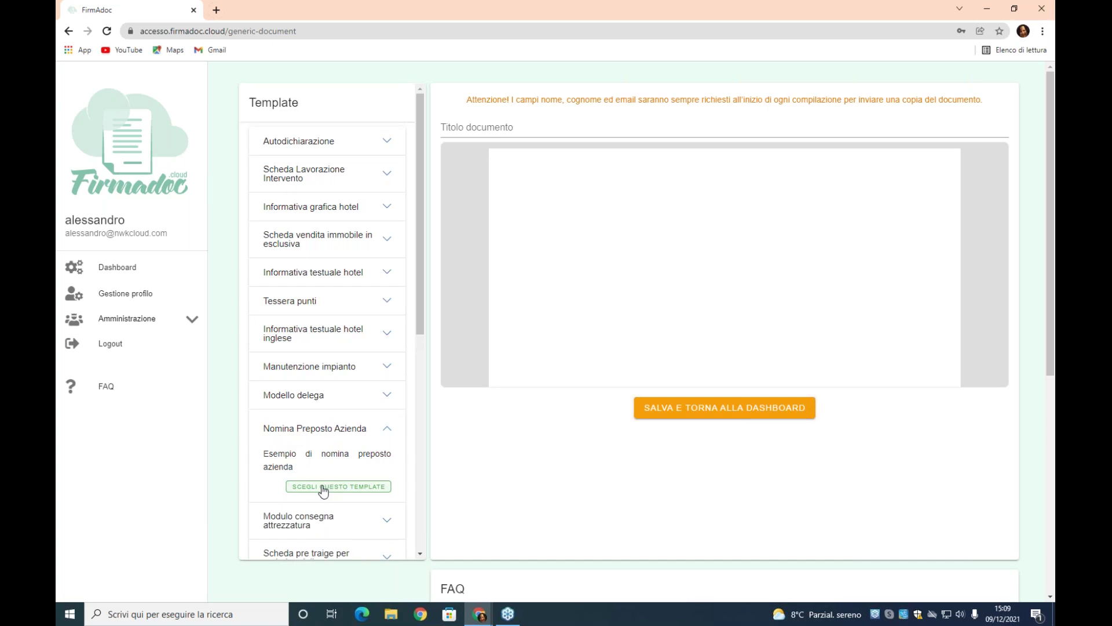
left_click(293, 212)
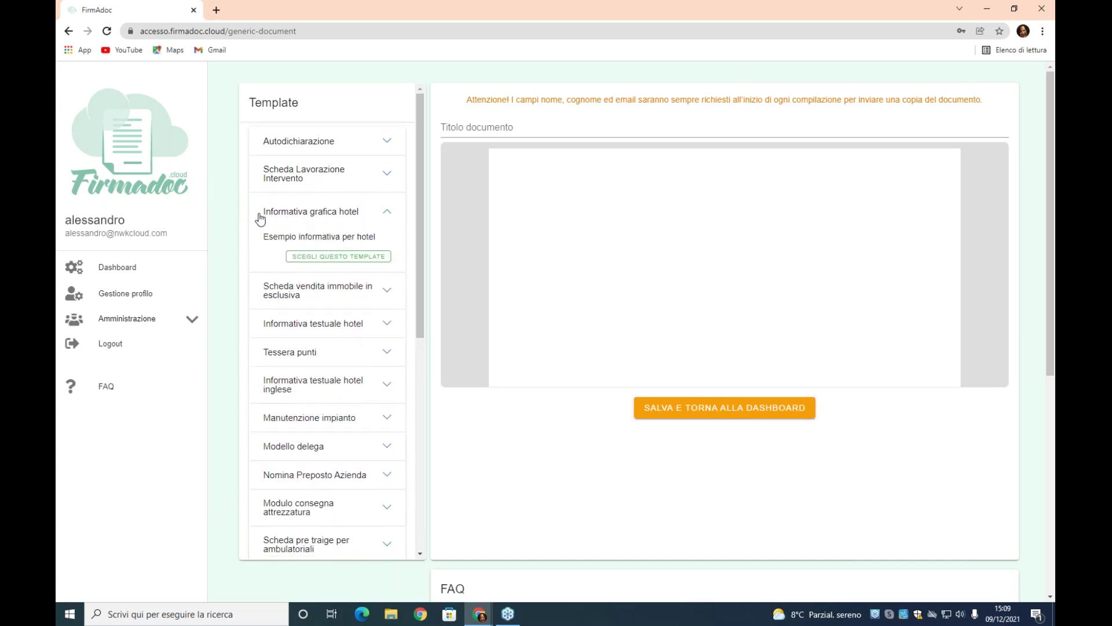
left_click(297, 323)
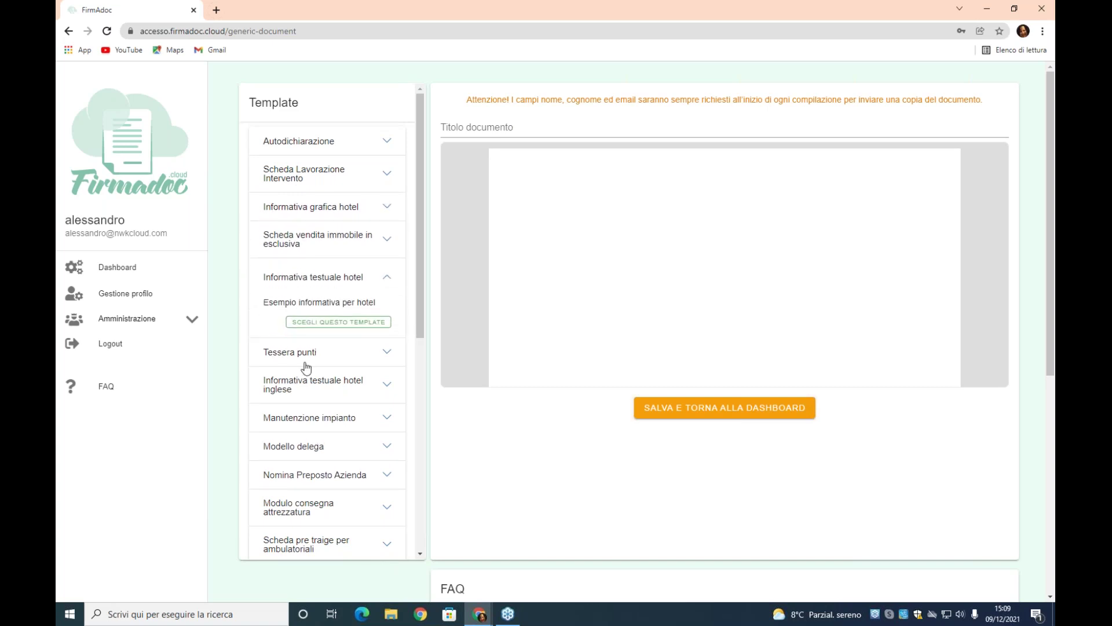
left_click(322, 322)
scroll(705, 347, "down", 18)
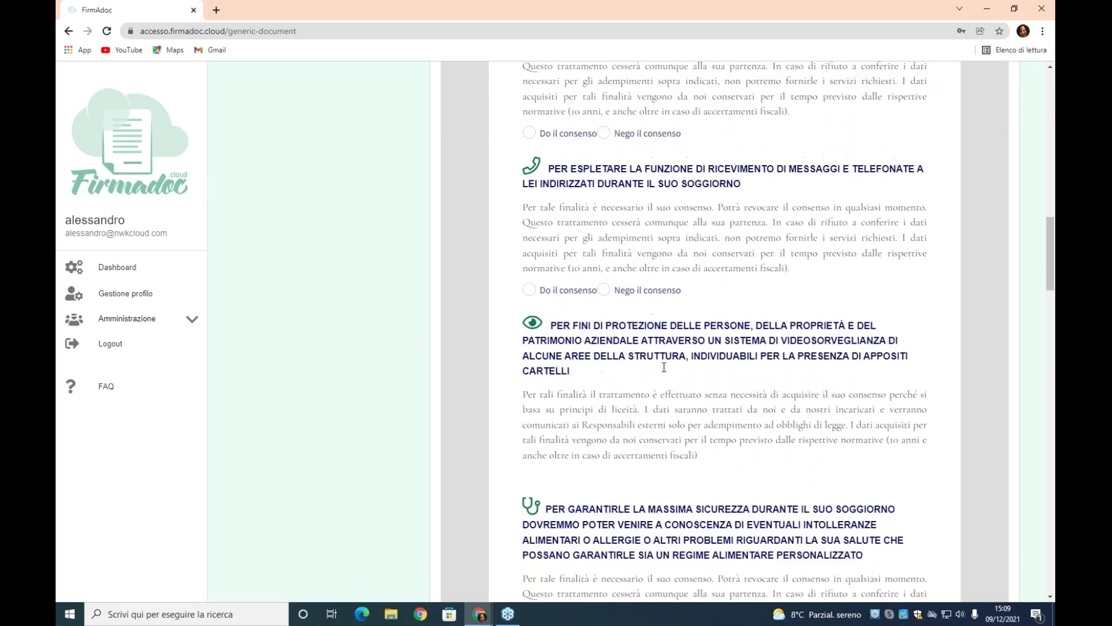
scroll(664, 366, "up", 3)
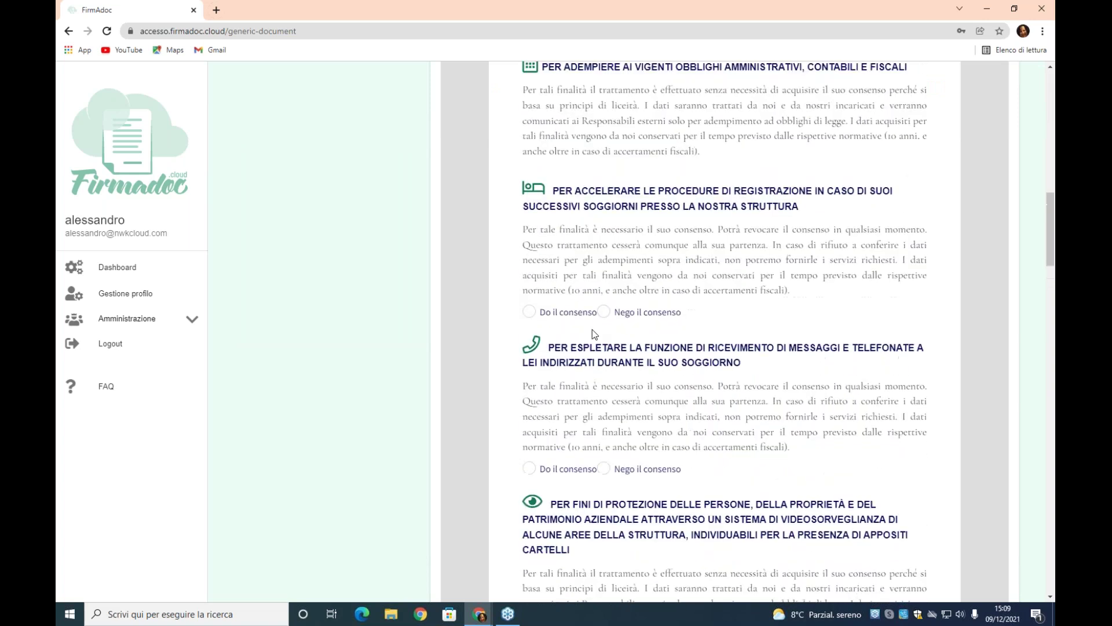
left_click(716, 314)
scroll(815, 374, "down", 6)
scroll(816, 374, "up", 13)
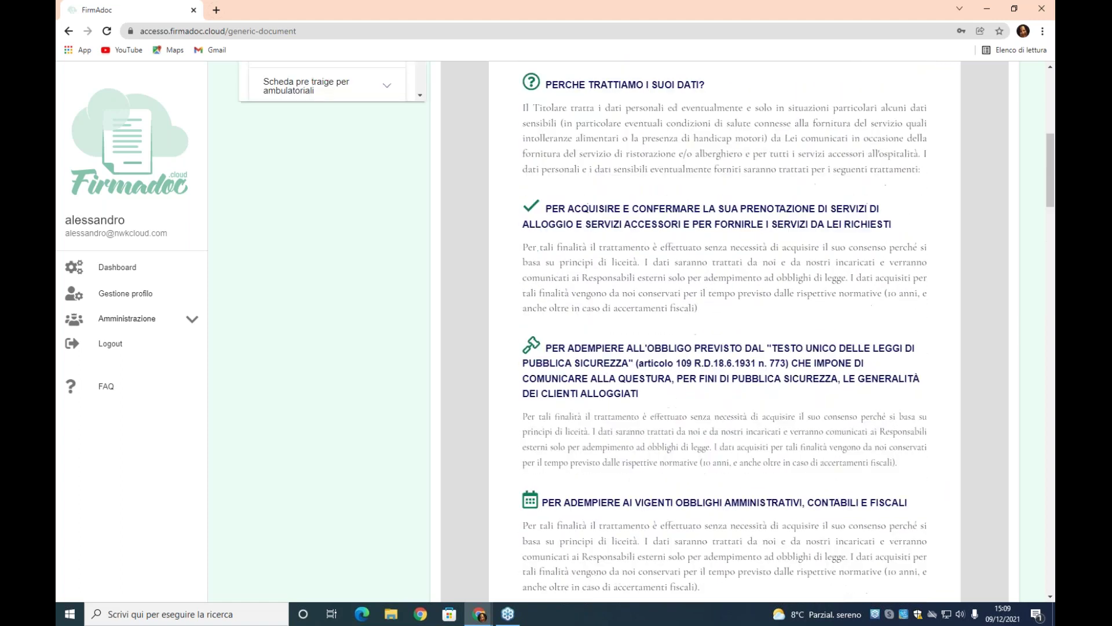
scroll(739, 313, "up", 8)
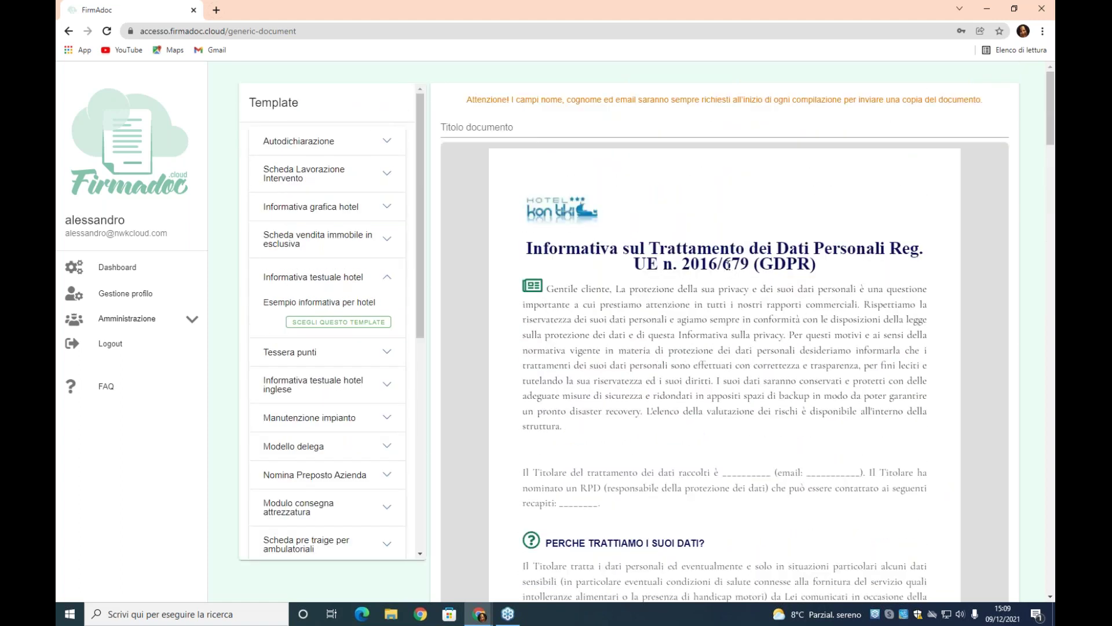
left_click(106, 277)
left_click(943, 290)
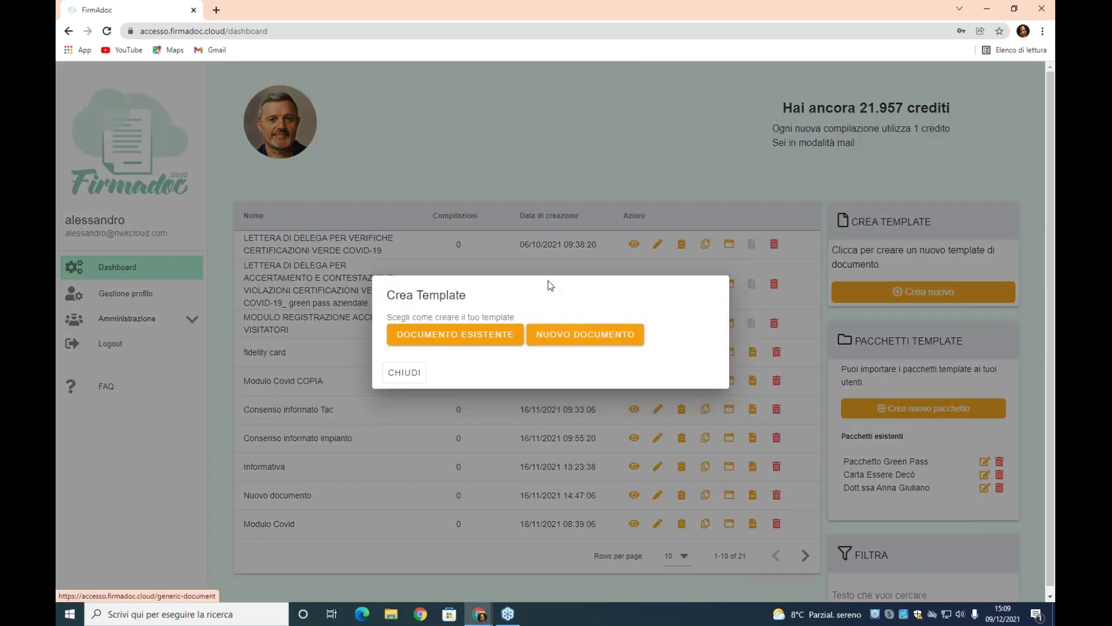
Step: Begin a blank document with a sample text line followed by an input field named 'Nome'
left_click(548, 281)
left_click(552, 200)
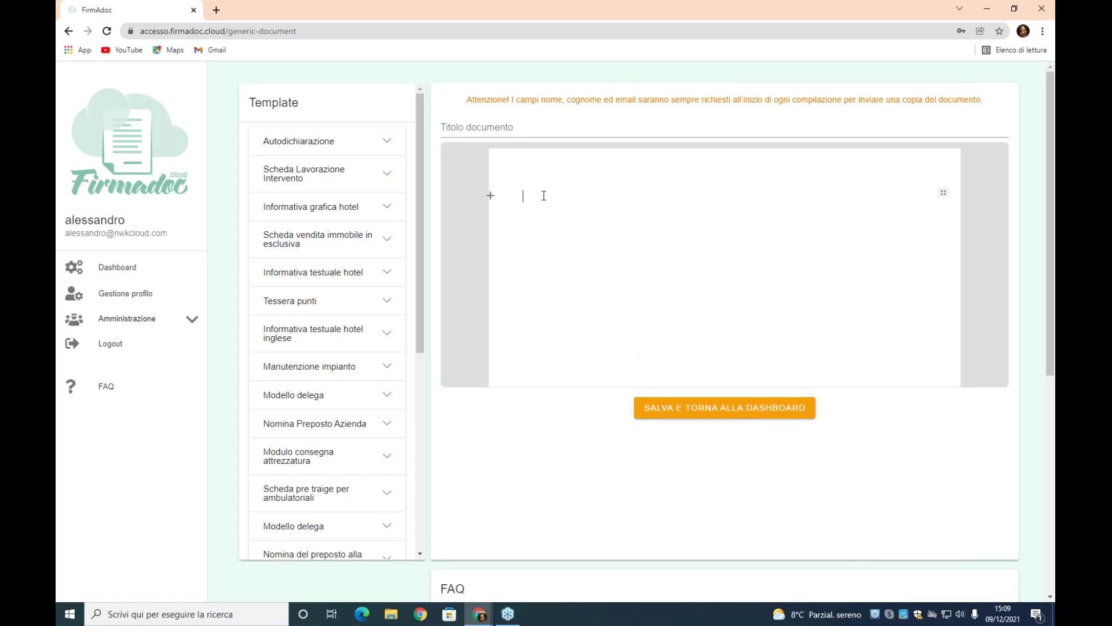
type("lpjojlp")
type("h uh hpèoj ojèoijoij")
left_click(637, 201)
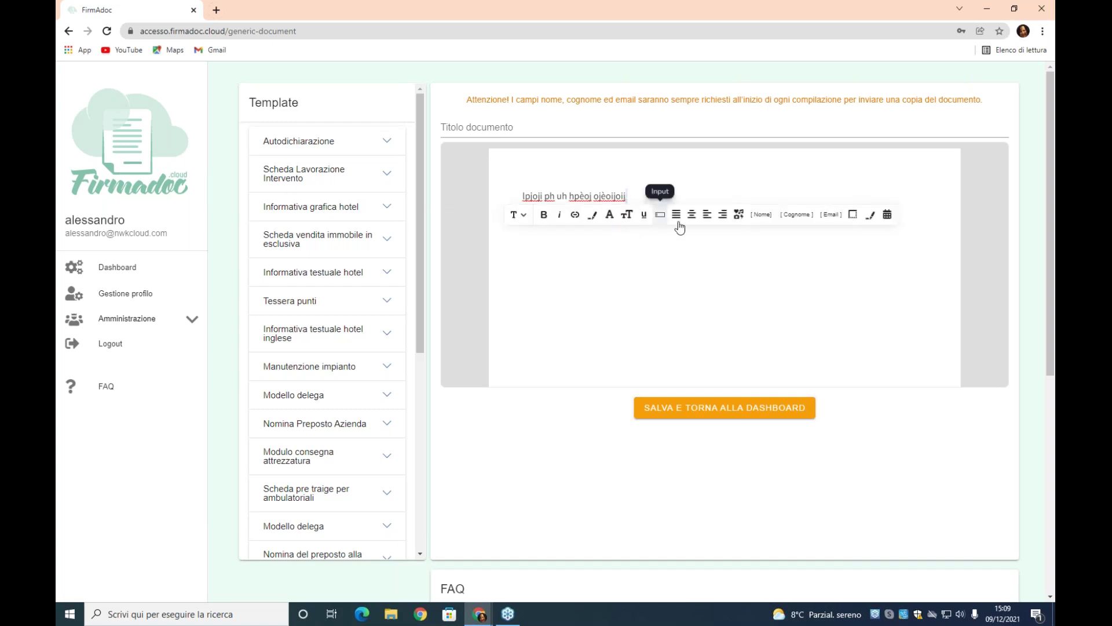
left_click(665, 216)
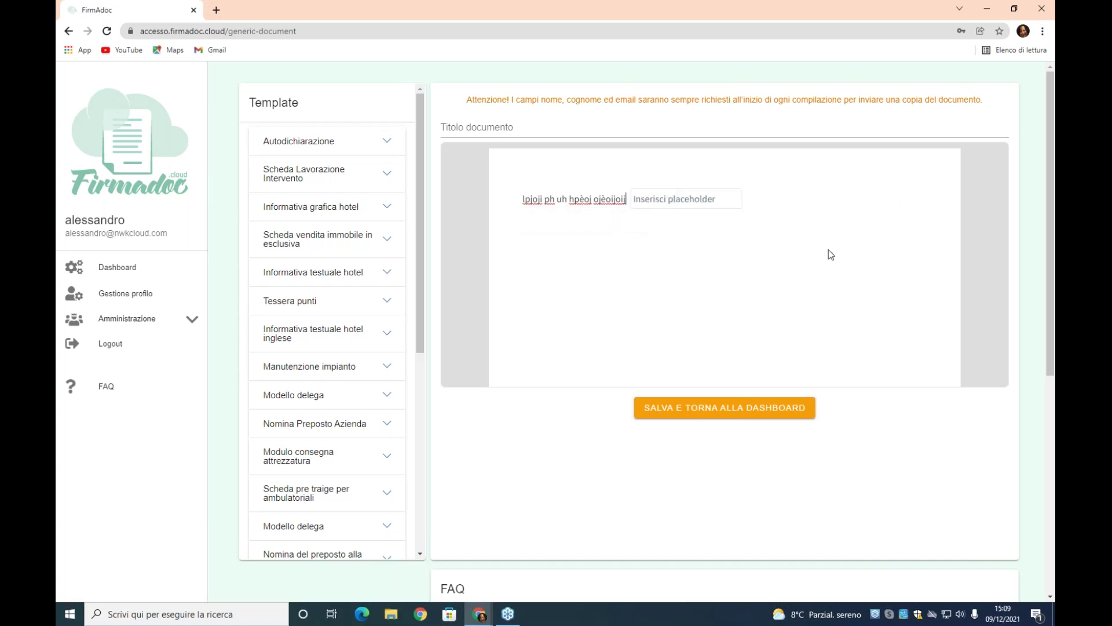
left_click(666, 196)
type("Nome")
Step: Add a radio block with two options, 'gfggdfgfg' and 'dfgdfh'
left_click(524, 225)
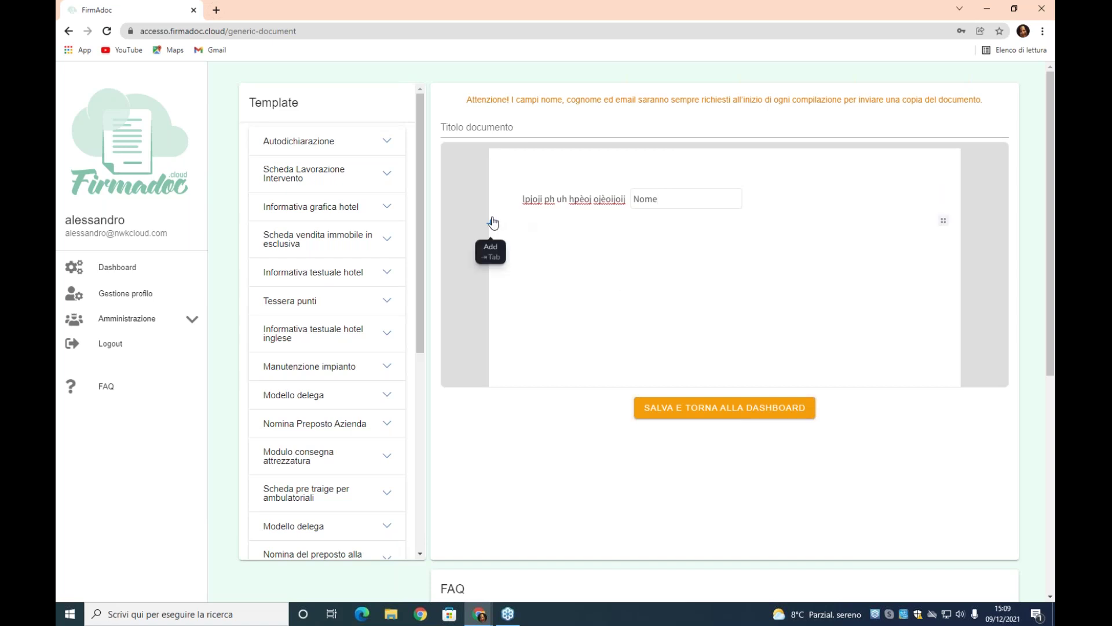
left_click(491, 223)
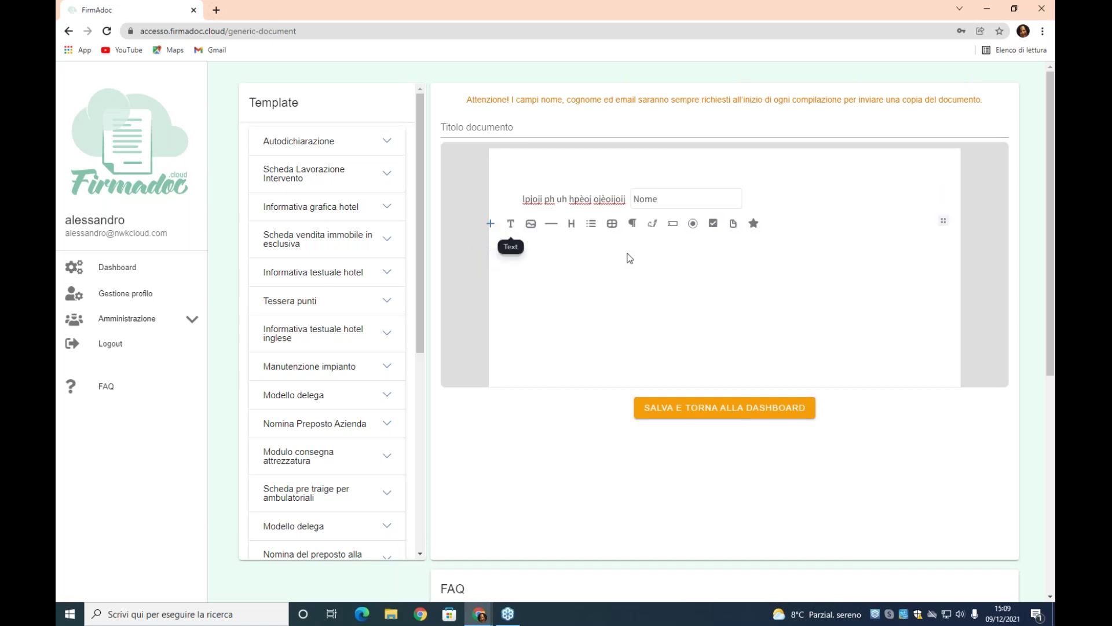
left_click(694, 224)
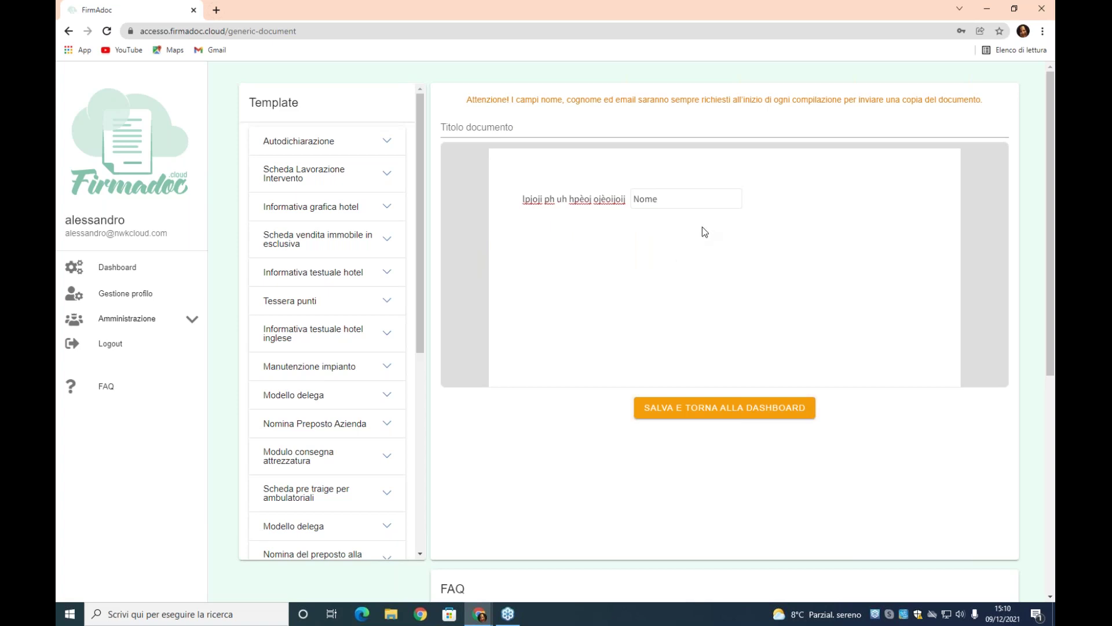
type("gfggdfgfg")
key("Return")
type("dfgdfh")
Step: Insert a signature pad below the radio options and return to the dashboard
left_click(521, 253)
left_click(492, 241)
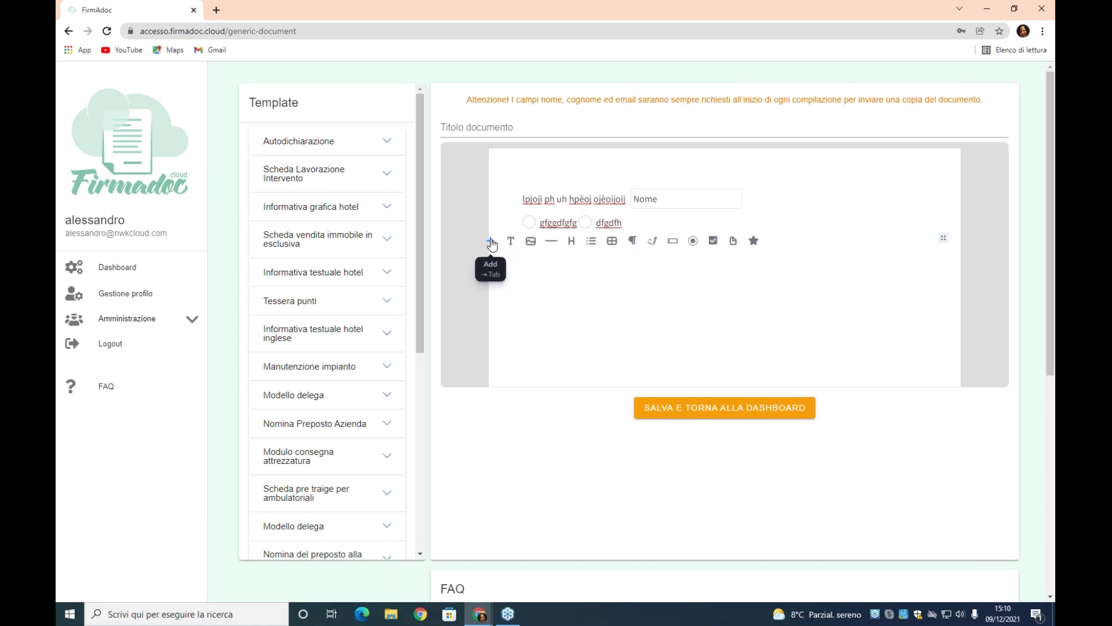
left_click(653, 242)
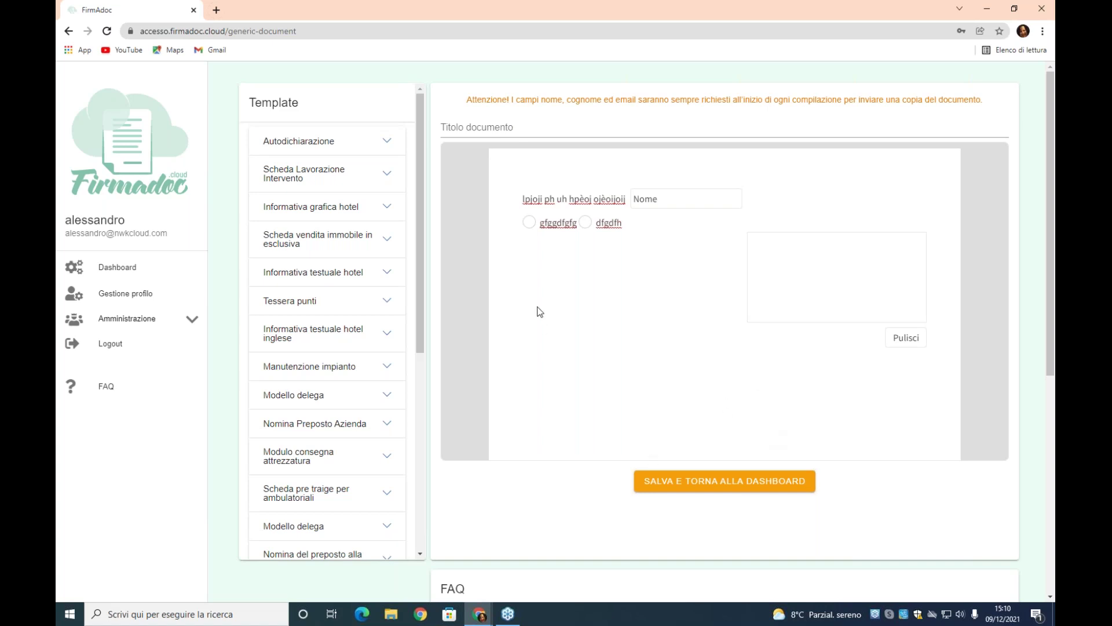
left_click(117, 274)
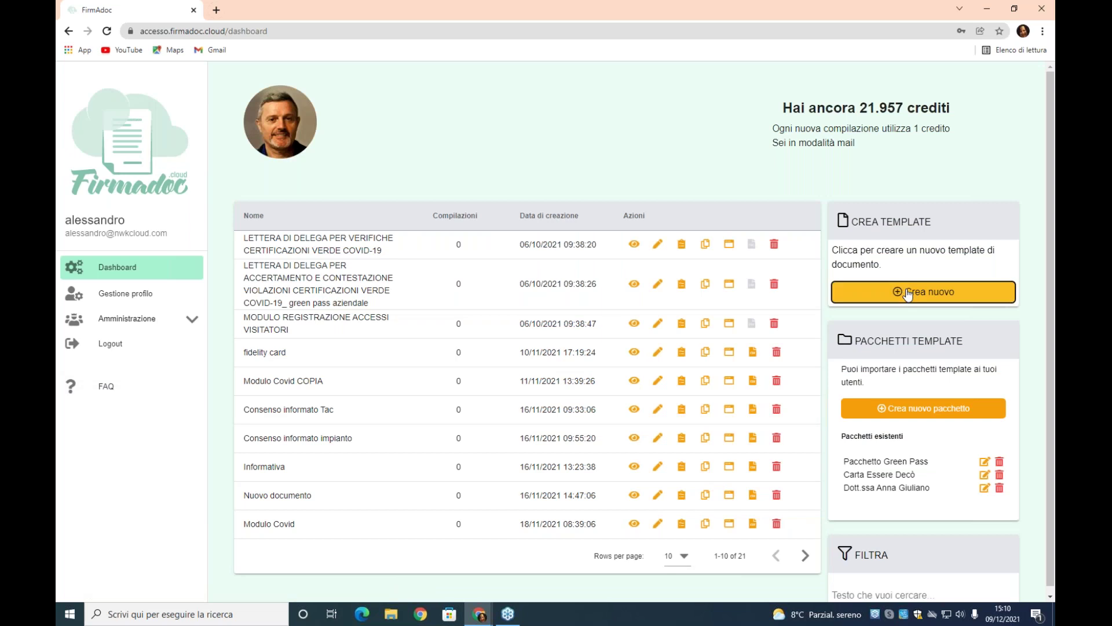
Step: Import Contratto_Procacciatori_d'Affari (1).pdf from Download as a new existing-document template
left_click(903, 293)
left_click(463, 334)
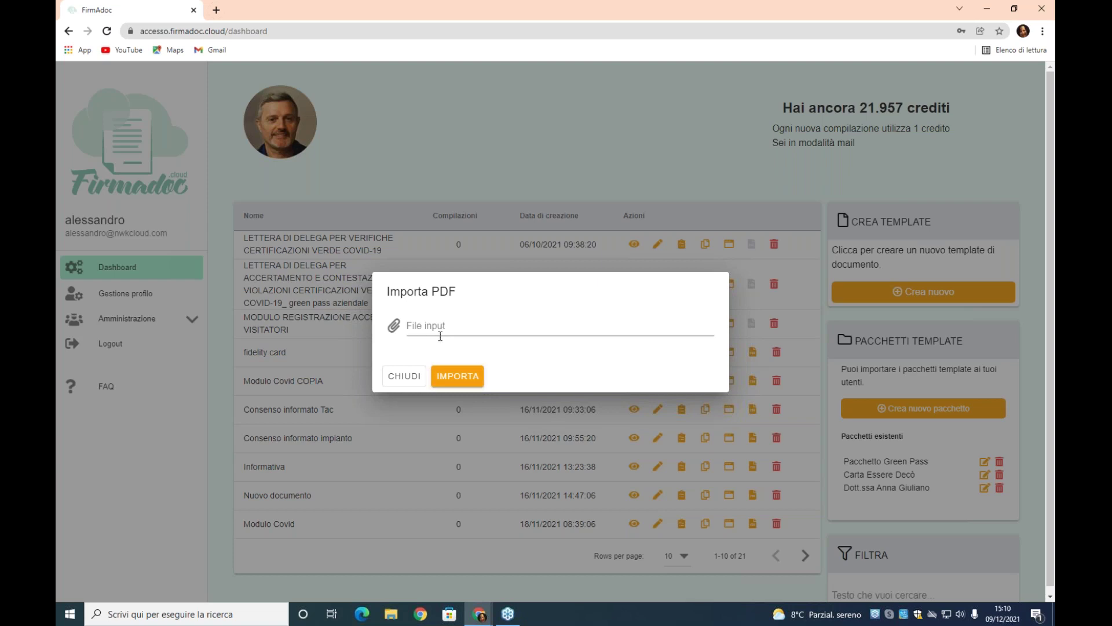
left_click(431, 328)
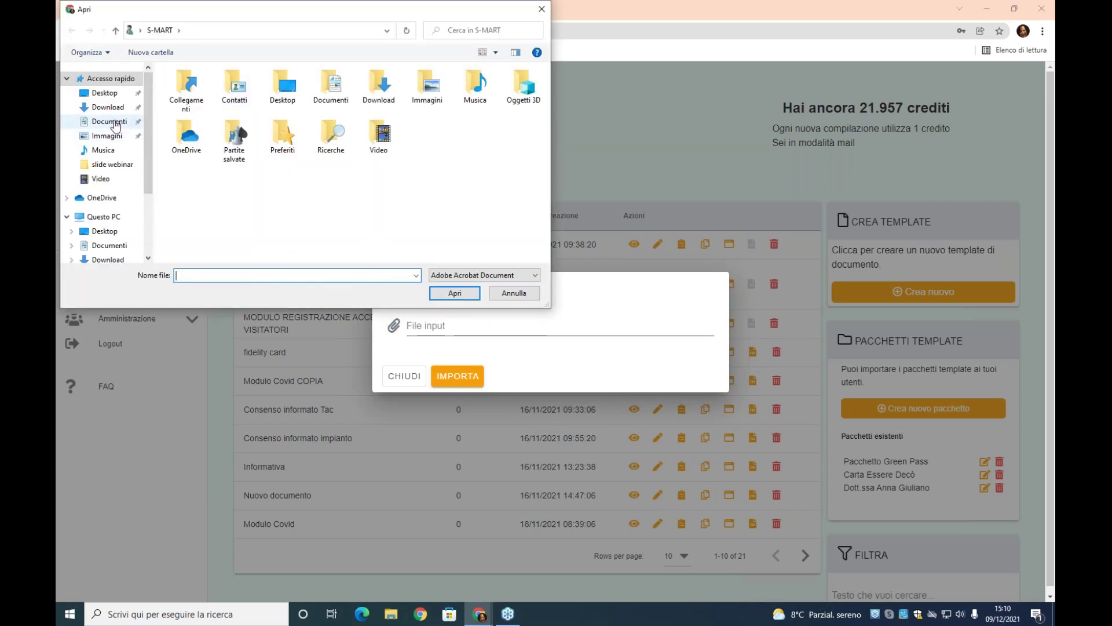
left_click(115, 122)
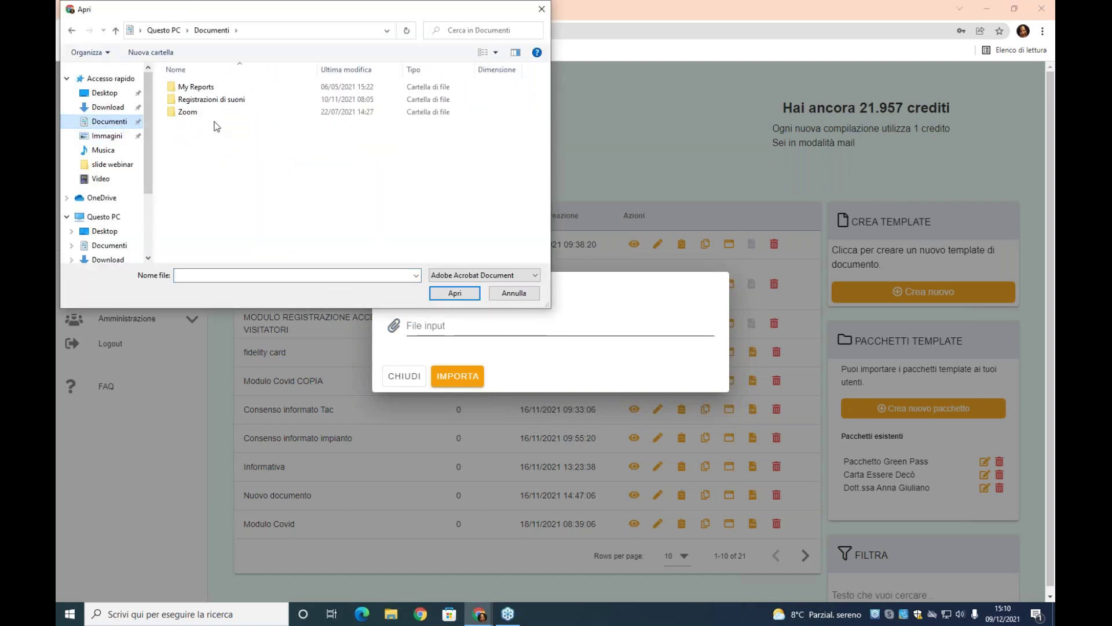
left_click(117, 107)
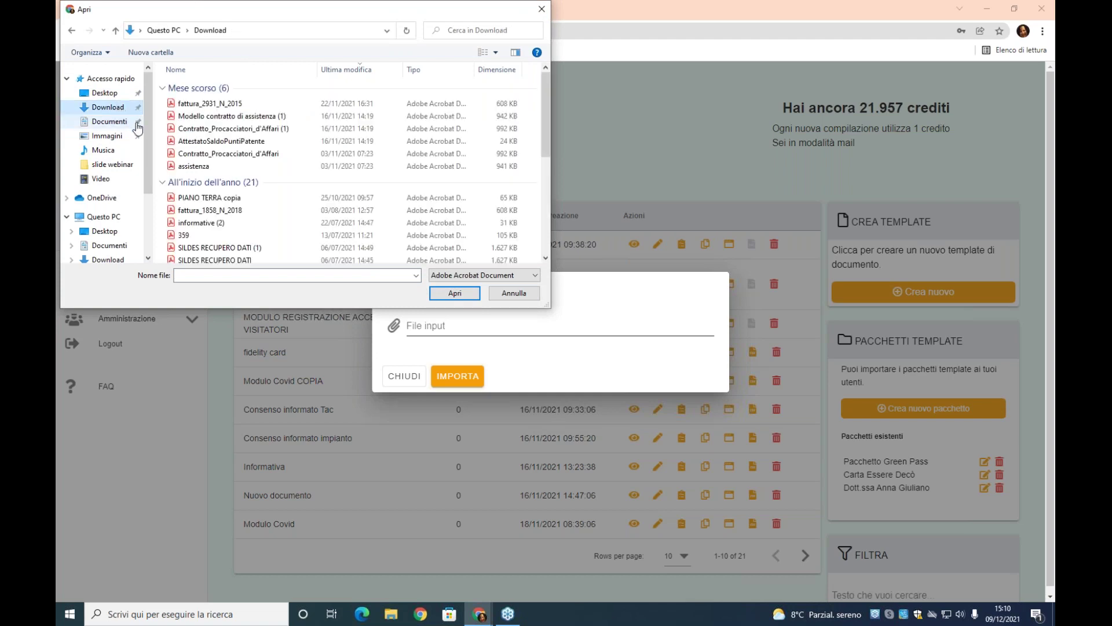
double_click(215, 129)
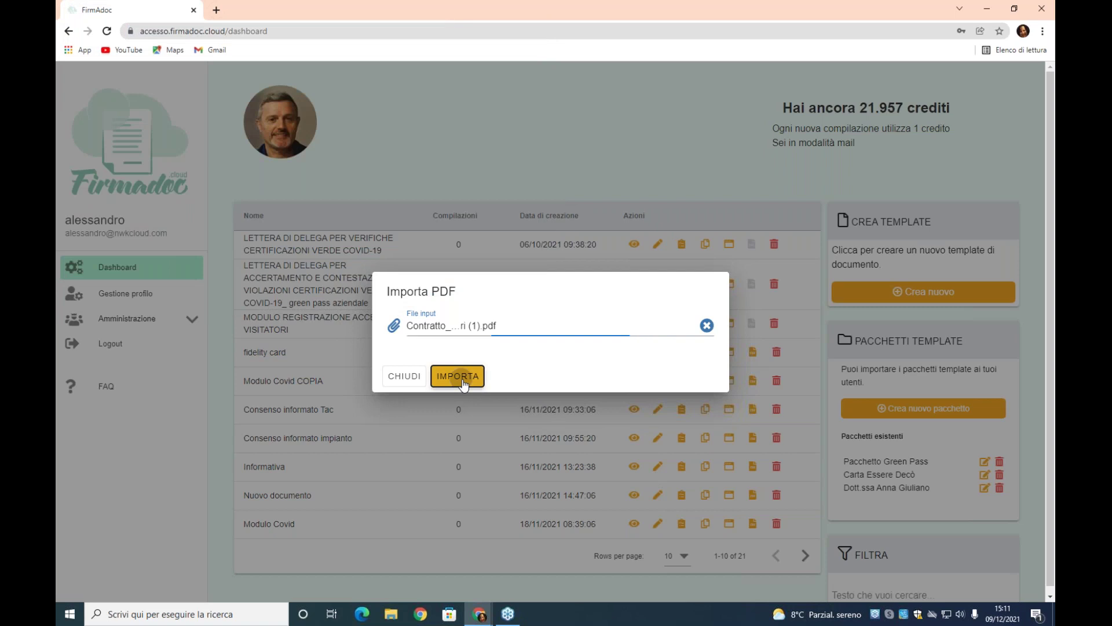
left_click(459, 376)
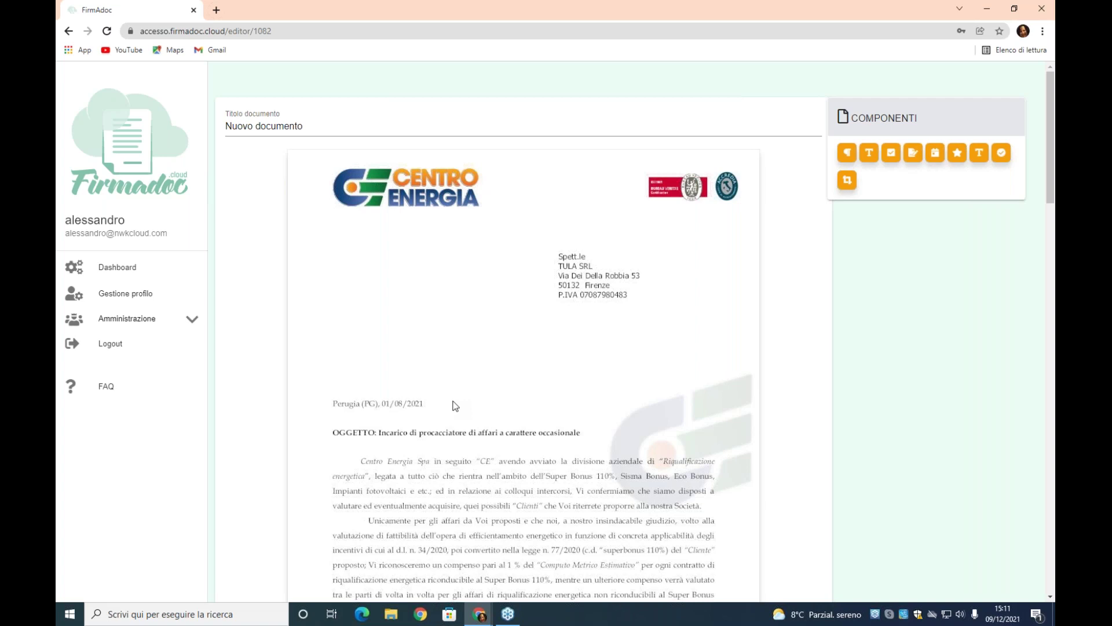
Step: Place a borderless 297×142 signature box on the signature line below 'Distinti saluti' on page 2
scroll(464, 391, "down", 1)
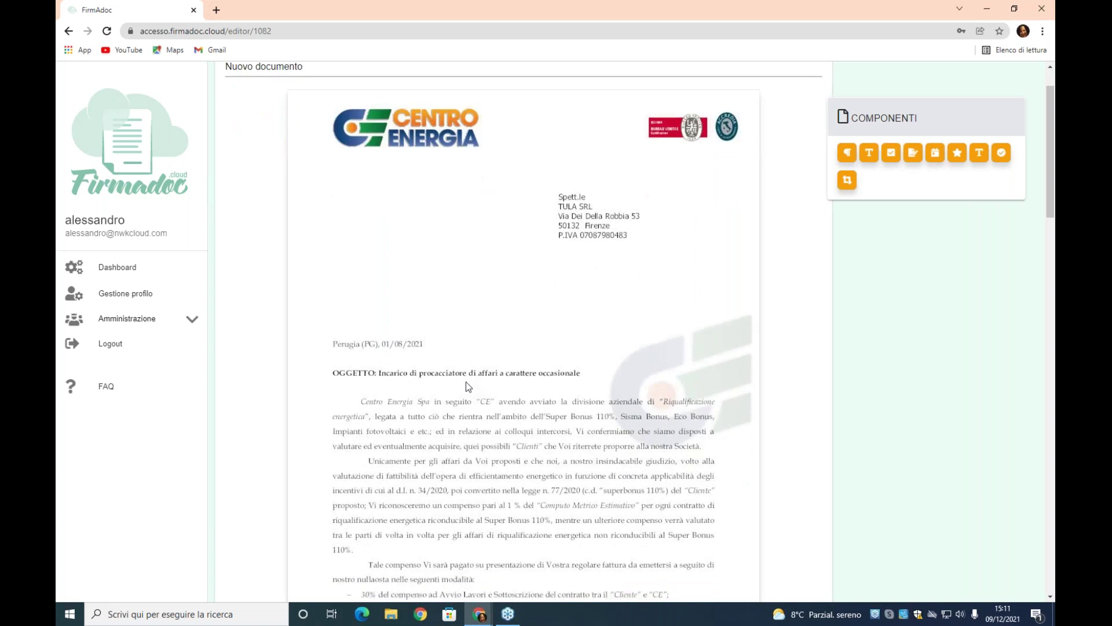
scroll(677, 471, "down", 15)
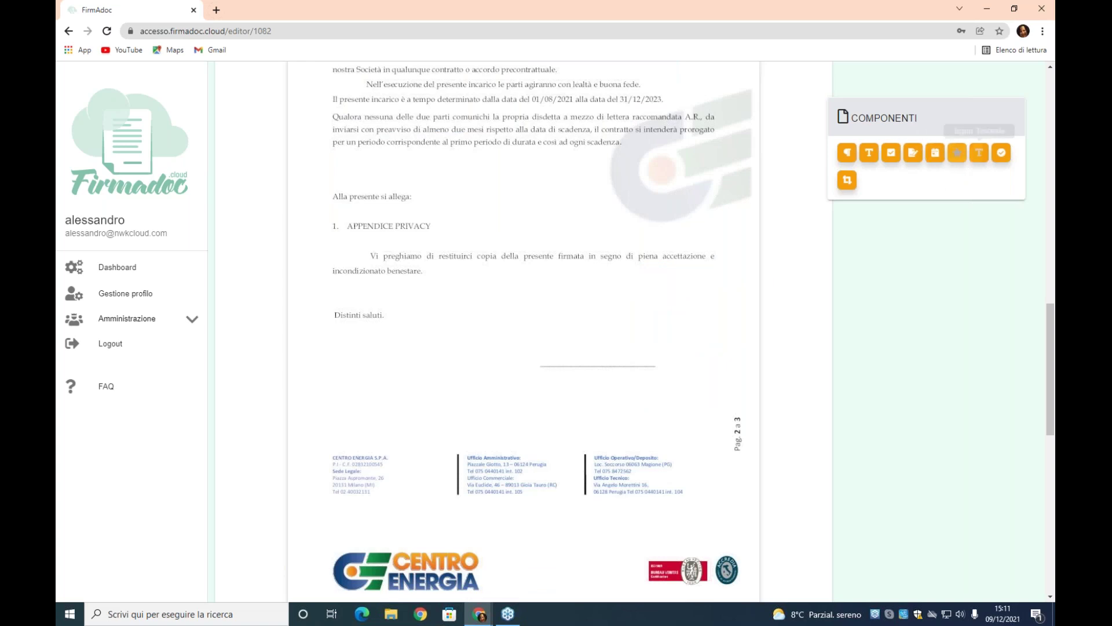
left_click(914, 154)
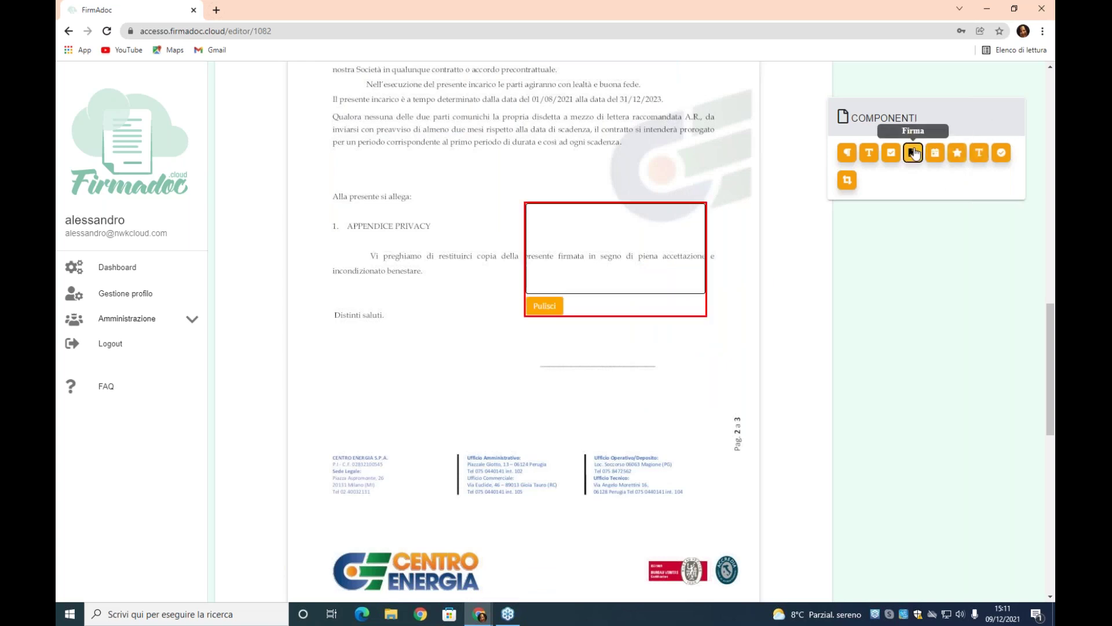
mouse_move(616, 241)
left_mouse_down()
mouse_move(591, 302)
mouse_move(600, 355)
left_mouse_up()
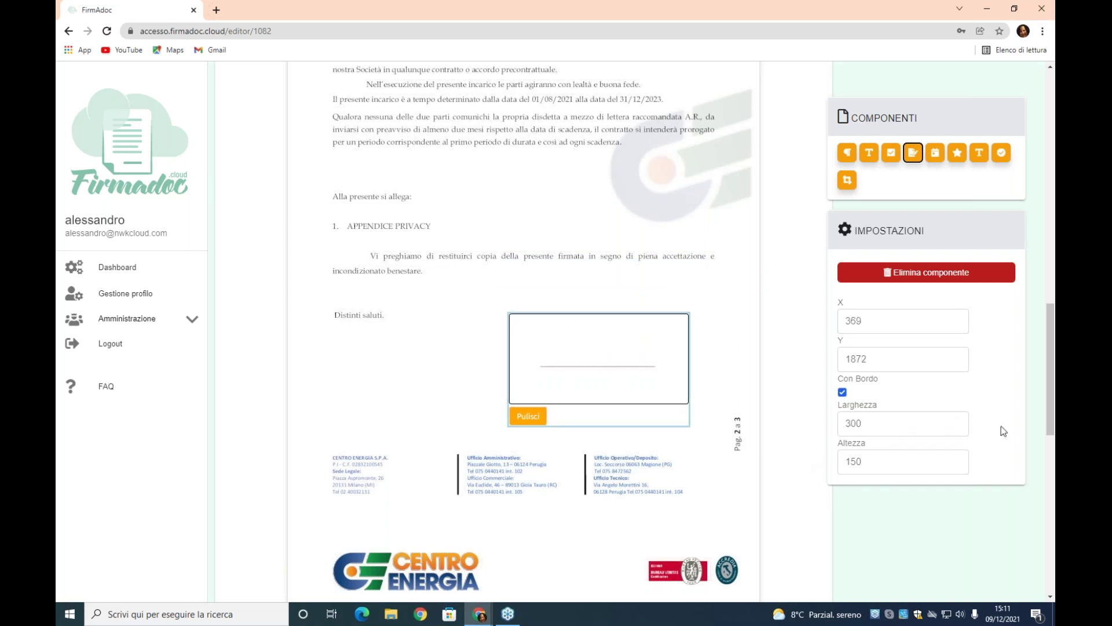
left_click(957, 427)
left_click(957, 427)
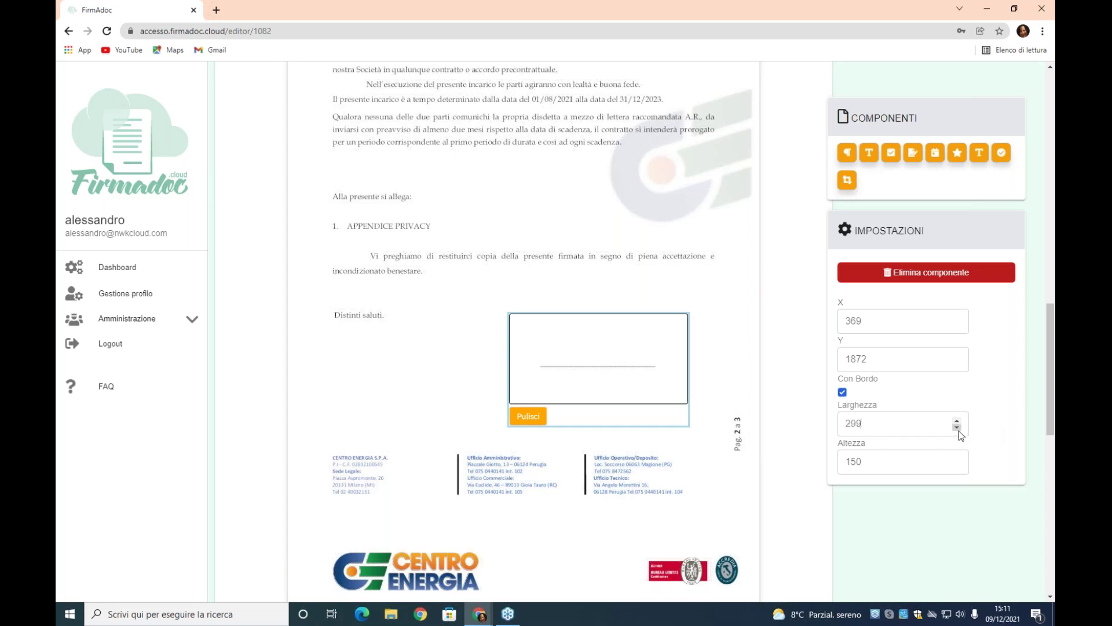
left_click(957, 427)
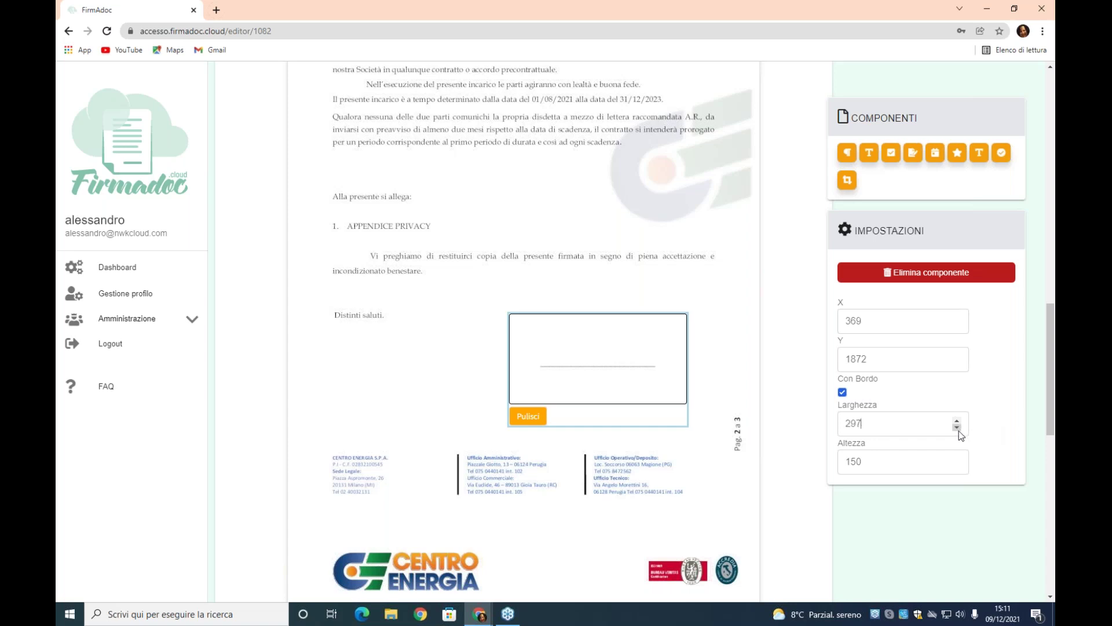
left_click(957, 466)
left_click(957, 466)
left_click(957, 466)
left_click(957, 465)
left_click(957, 465)
left_click(957, 466)
left_click(957, 465)
left_click(956, 465)
mouse_move(586, 390)
left_mouse_down()
mouse_move(606, 365)
mouse_move(585, 382)
mouse_move(592, 391)
left_mouse_up()
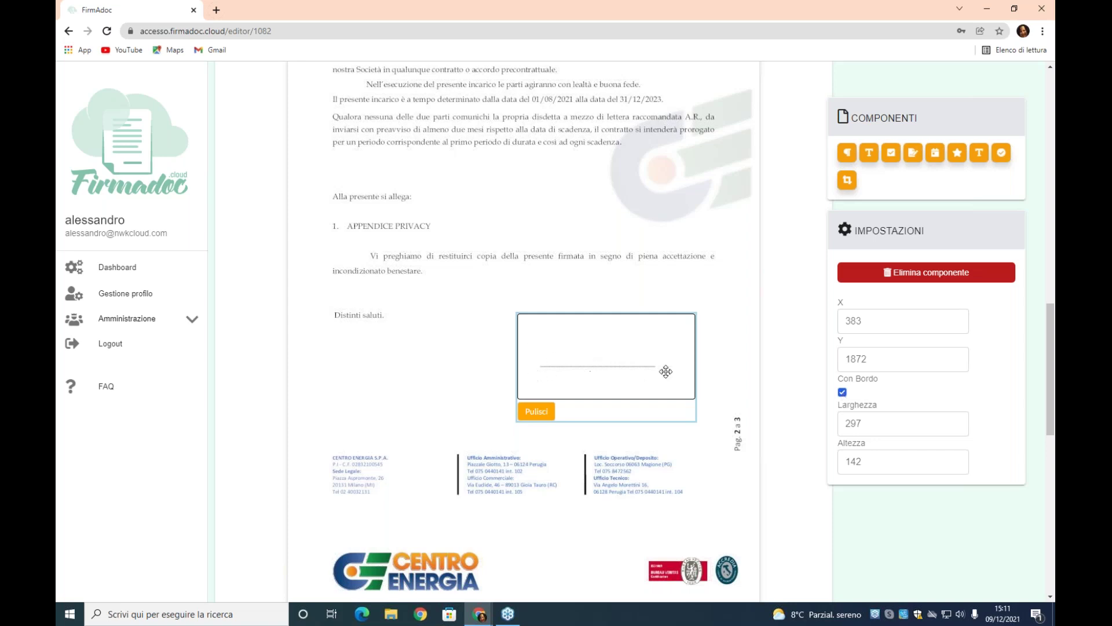
left_click(842, 393)
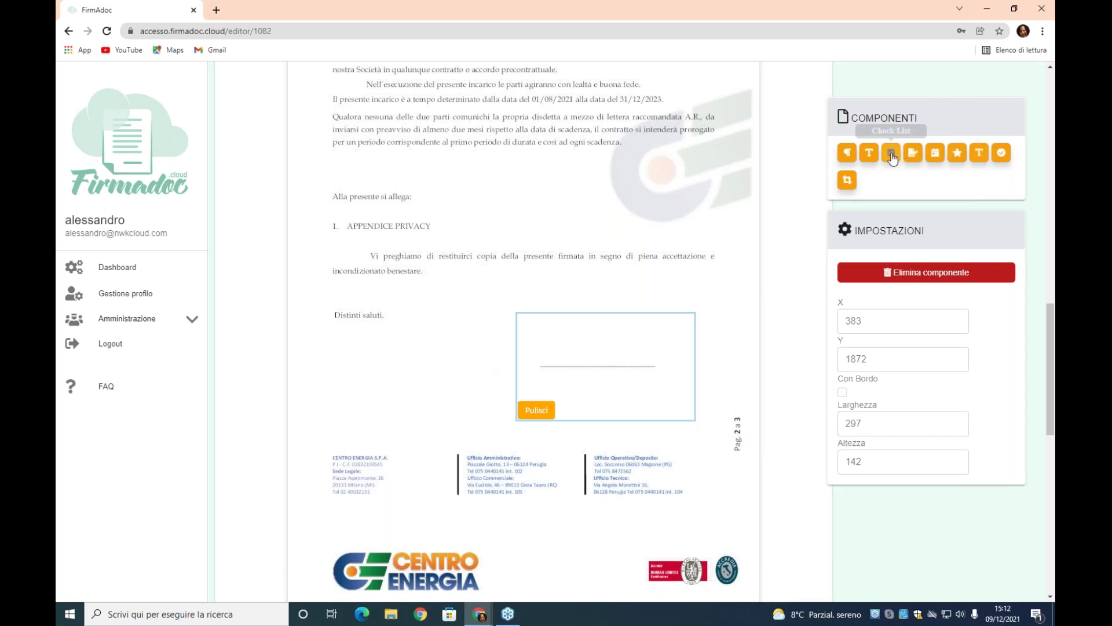
Step: Put a date field left of the signature line, discarding a trial 'Data' text input
left_click(935, 153)
mouse_move(577, 212)
left_mouse_down()
mouse_move(349, 306)
mouse_move(351, 380)
mouse_move(374, 365)
mouse_move(406, 366)
left_mouse_up()
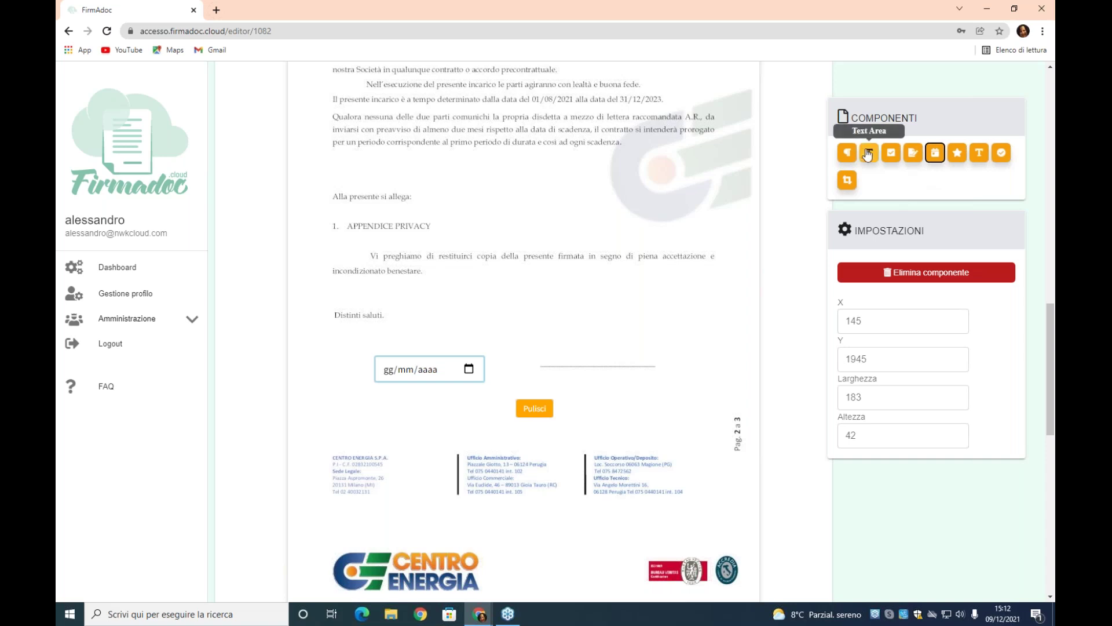
left_click(979, 152)
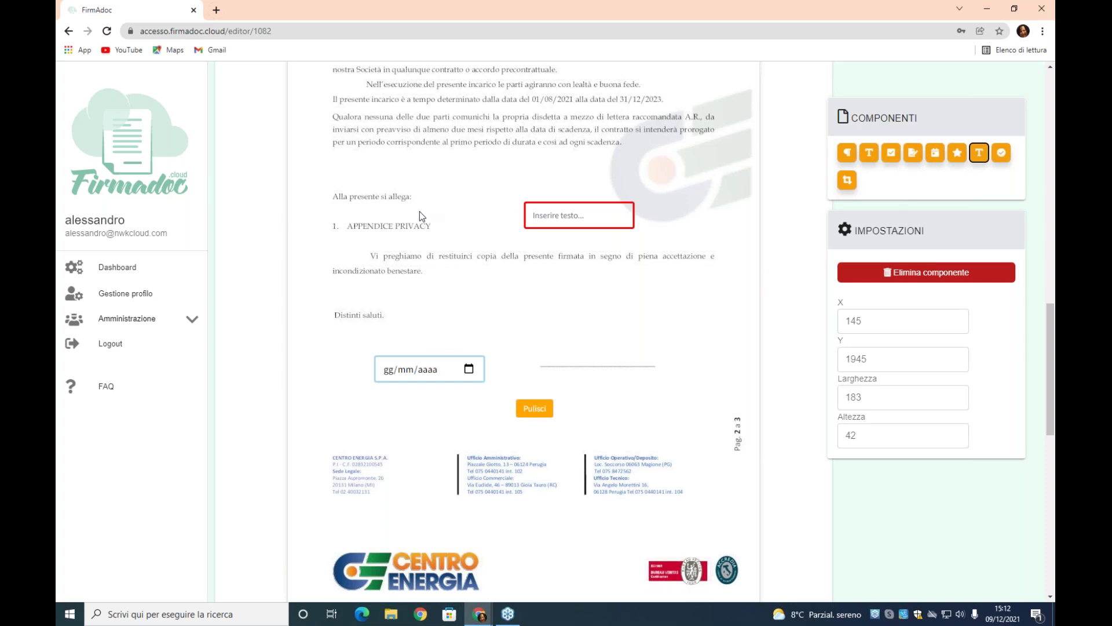
left_click_drag(545, 215, 287, 369)
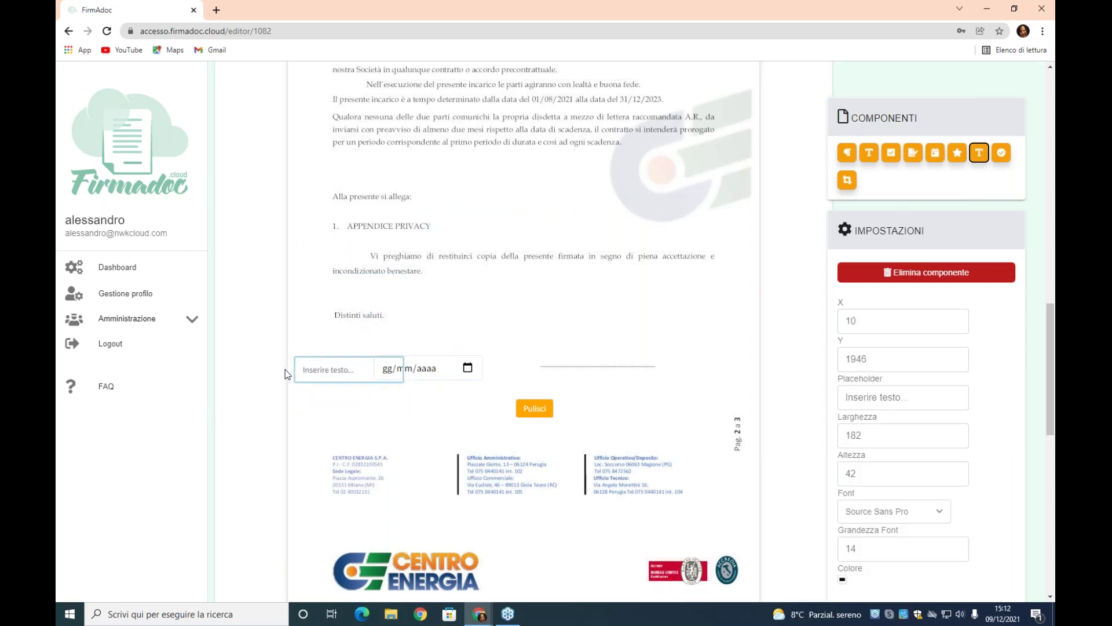
left_click(323, 363)
left_click_drag(915, 398, 791, 399)
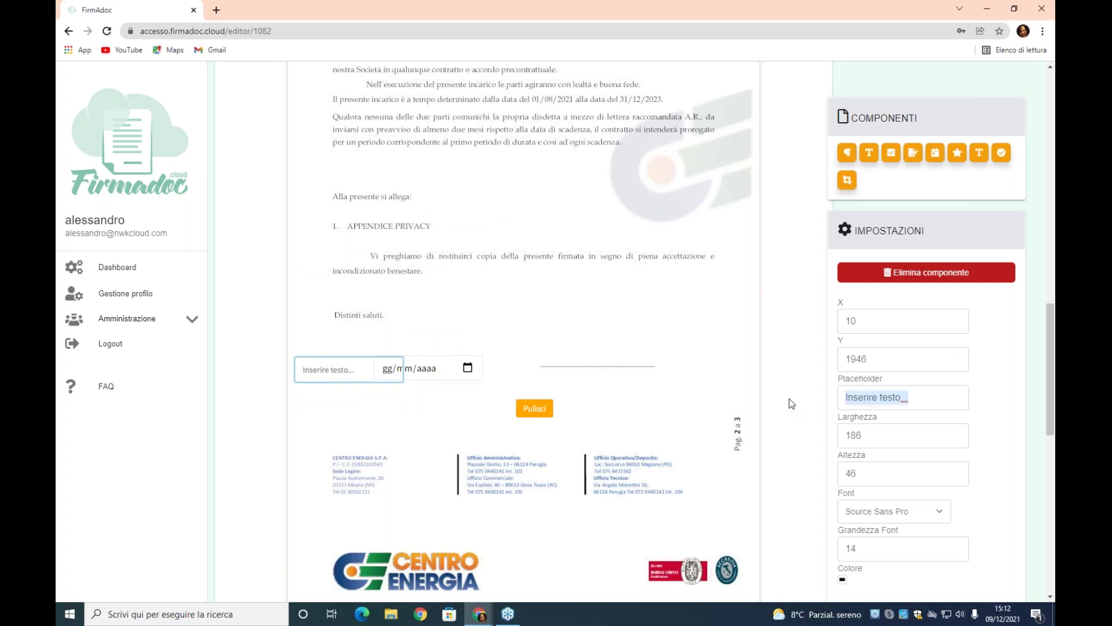
type("Data")
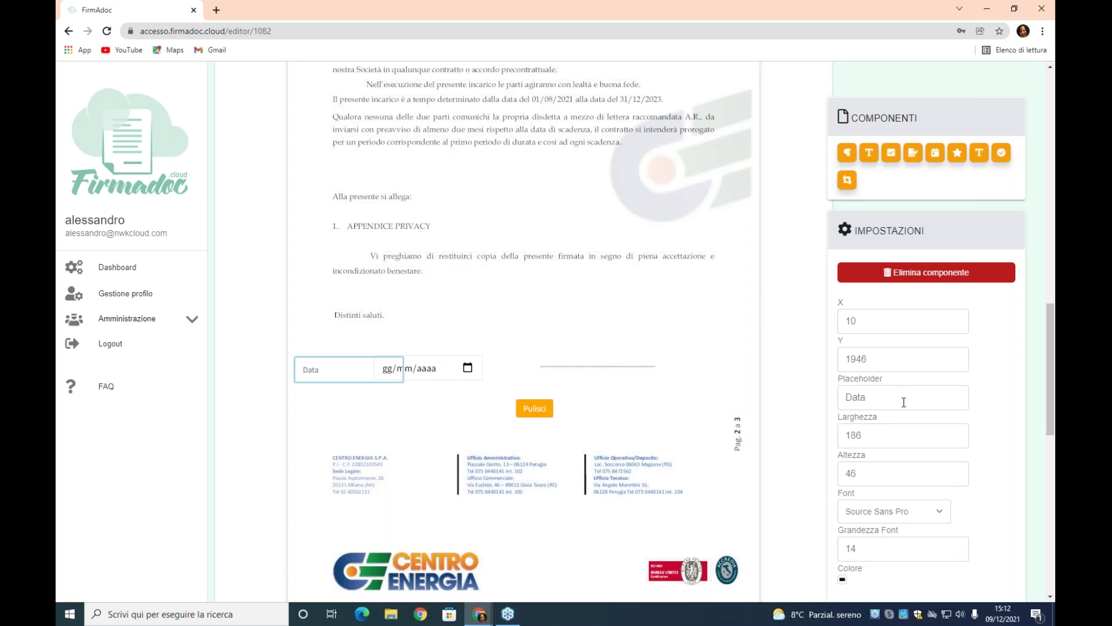
left_click(925, 270)
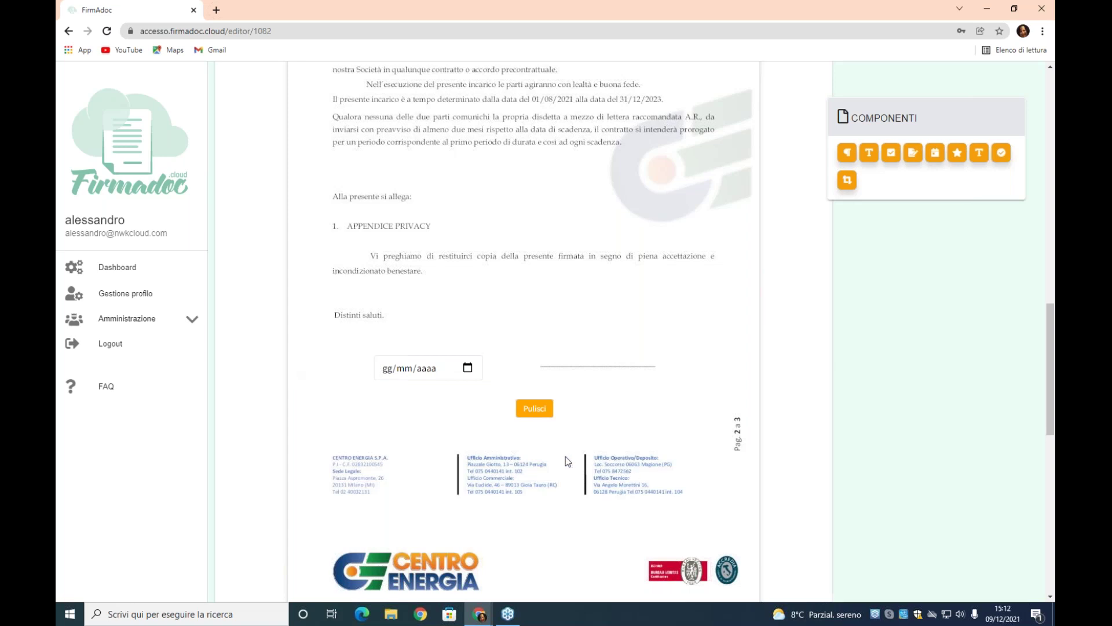
scroll(559, 446, "down", 8)
scroll(559, 436, "down", 3)
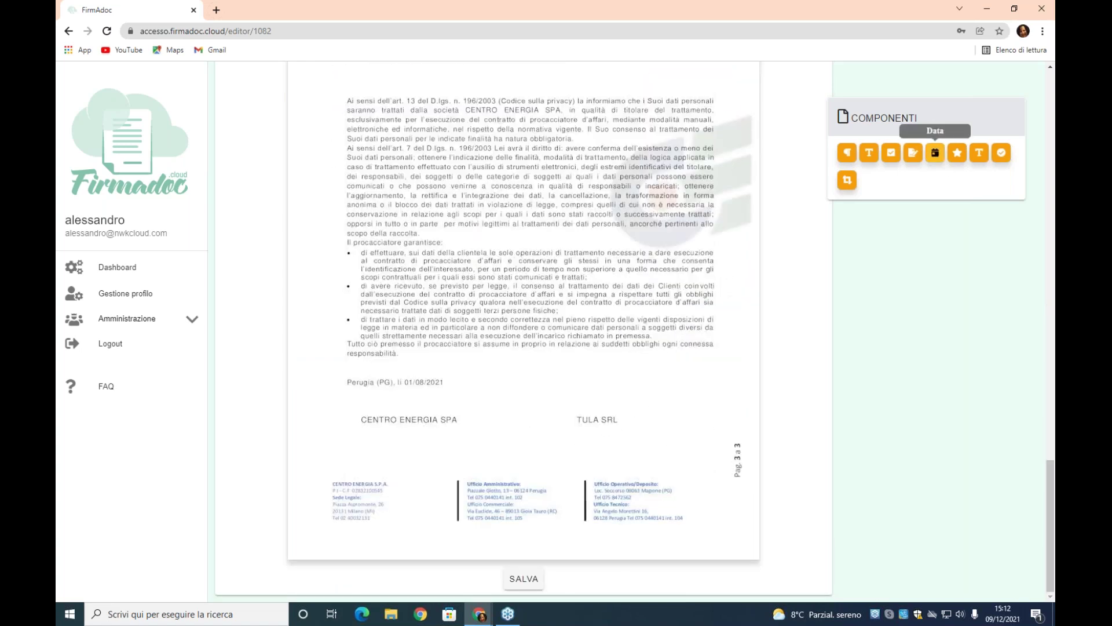
Step: Place a bordered 300×150 signature box over TULA SRL on page 3
left_click(912, 155)
mouse_move(606, 250)
left_mouse_down()
mouse_move(569, 281)
mouse_move(602, 413)
left_mouse_up()
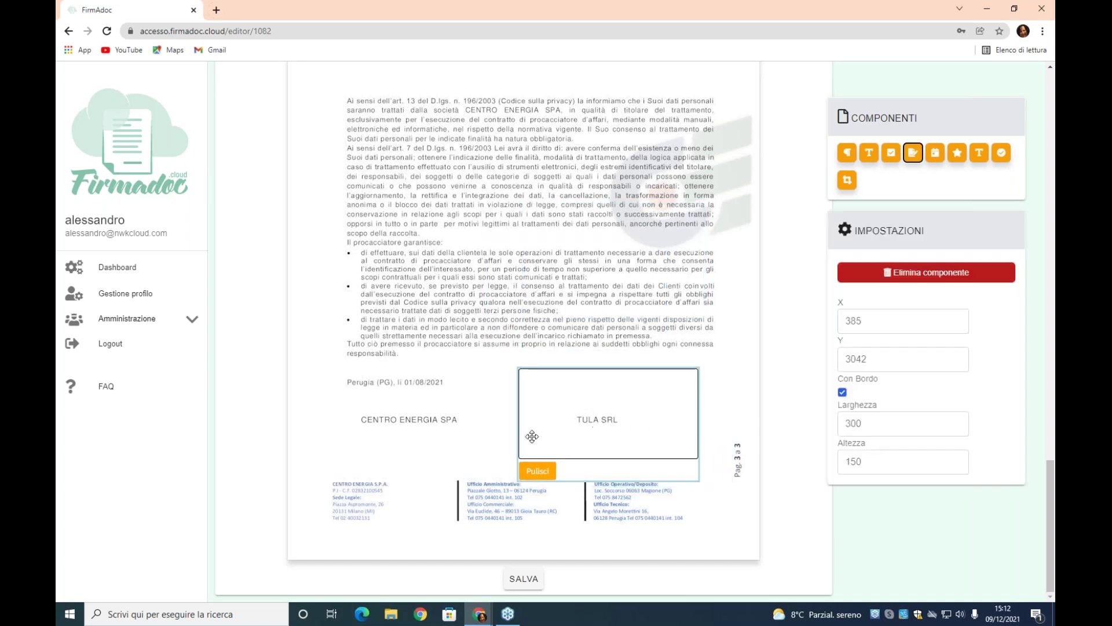
scroll(432, 324, "up", 1)
scroll(431, 313, "up", 5)
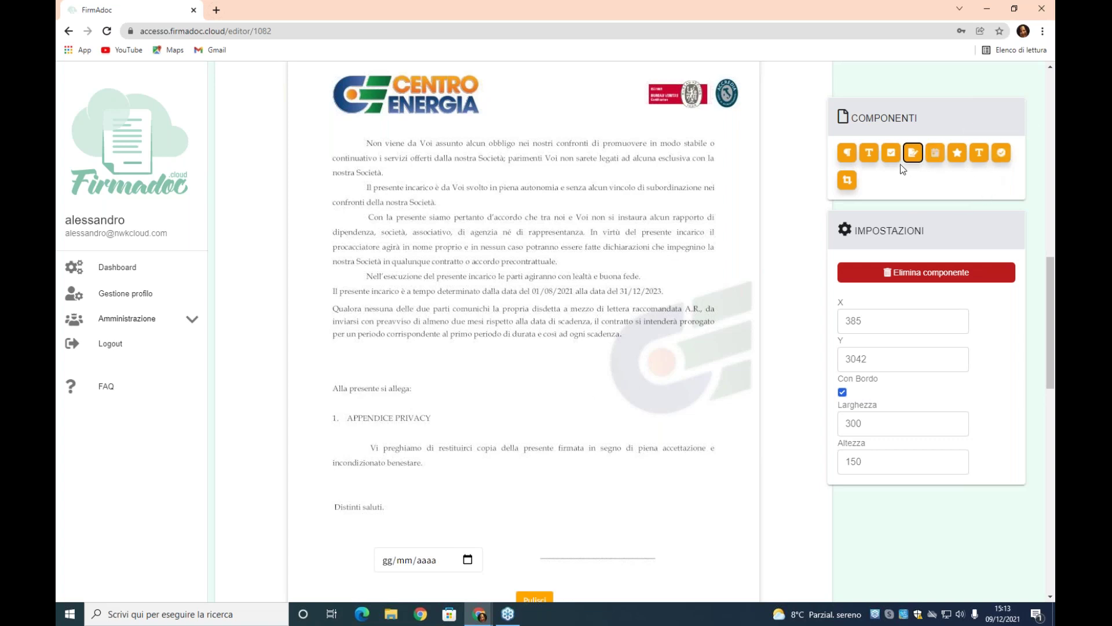
Step: Cover the attachment lines on page 2 with a white patch
left_click(846, 180)
left_click_drag(565, 231, 334, 401)
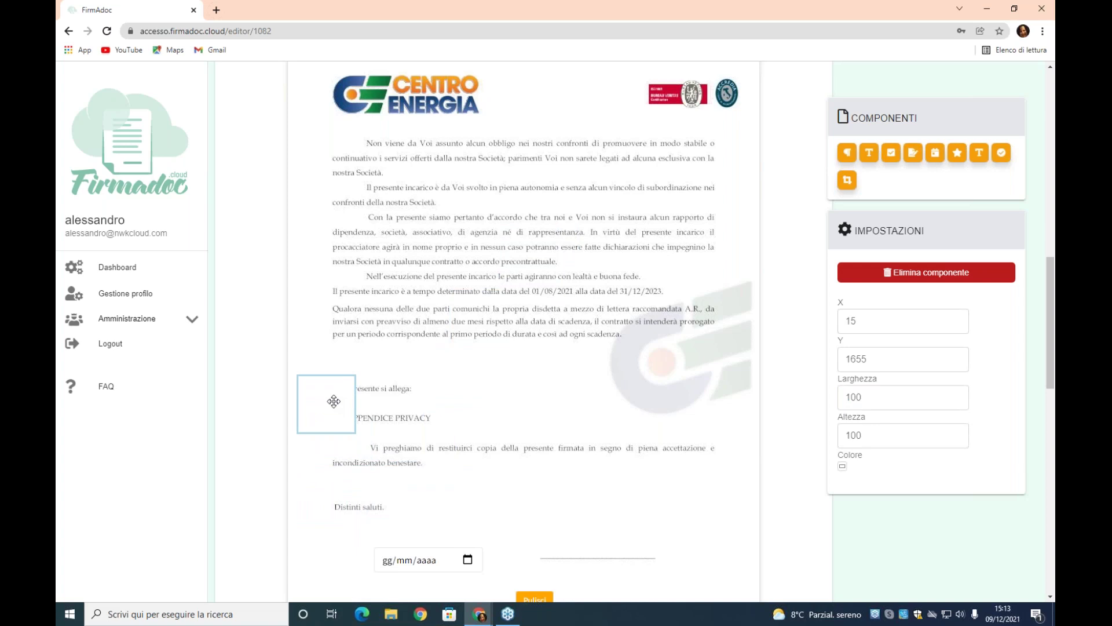
left_click(957, 401)
left_click(957, 401)
left_click(957, 401)
Step: Set that patch to width 500 and taller, then add a 245-wide patch over the request sentence
left_click_drag(860, 397, 821, 399)
type("600")
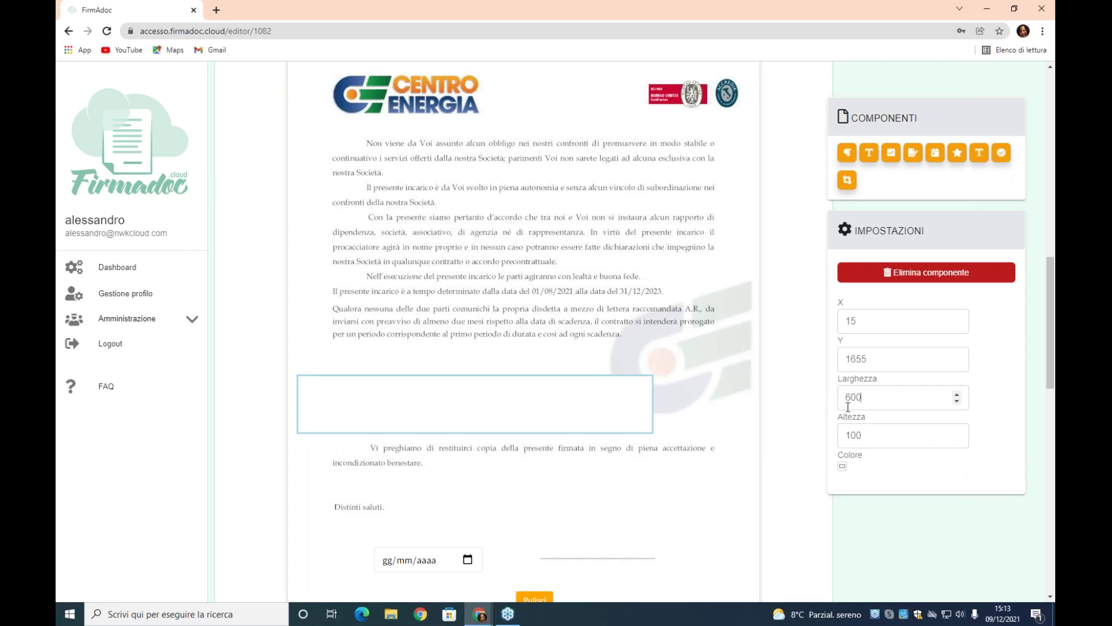
key("BackSpace")
key("BackSpace")
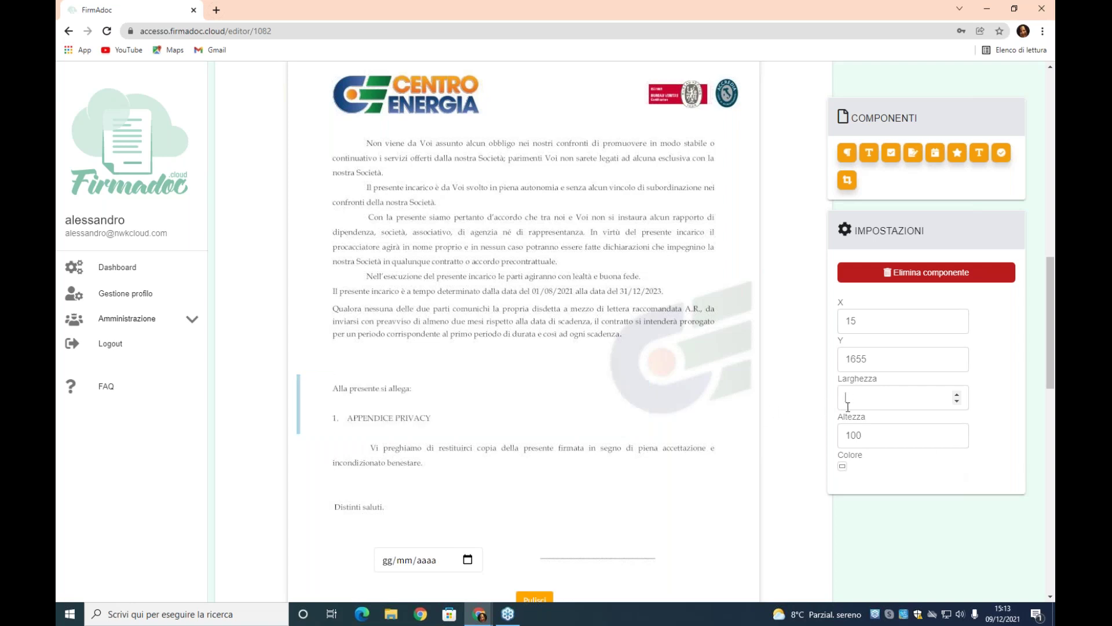
type("580")
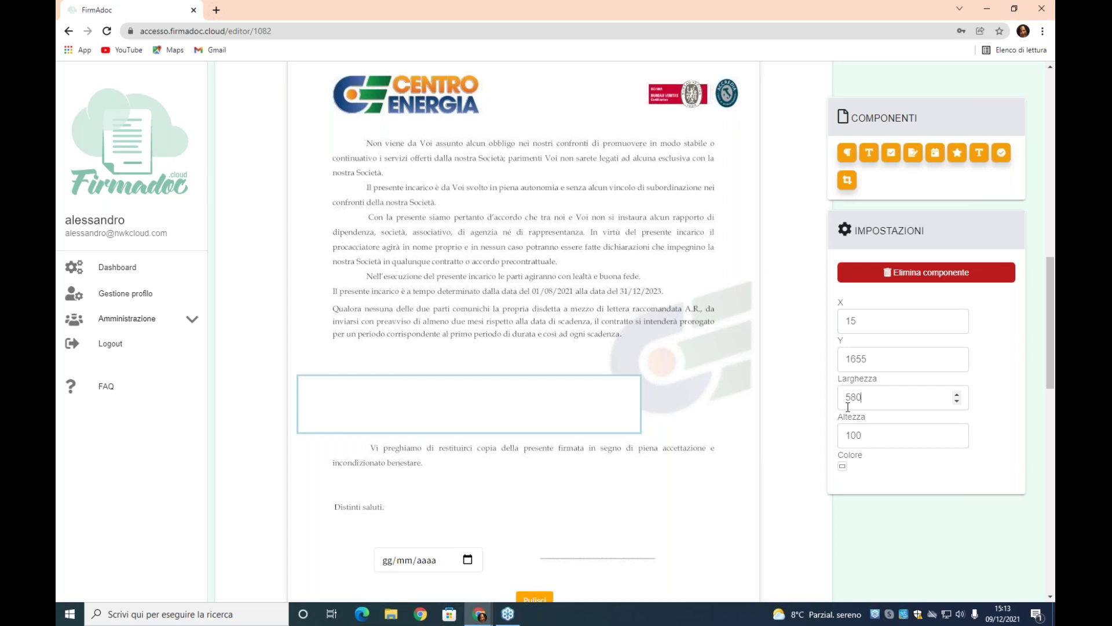
key("BackSpace")
key("BackSpace")
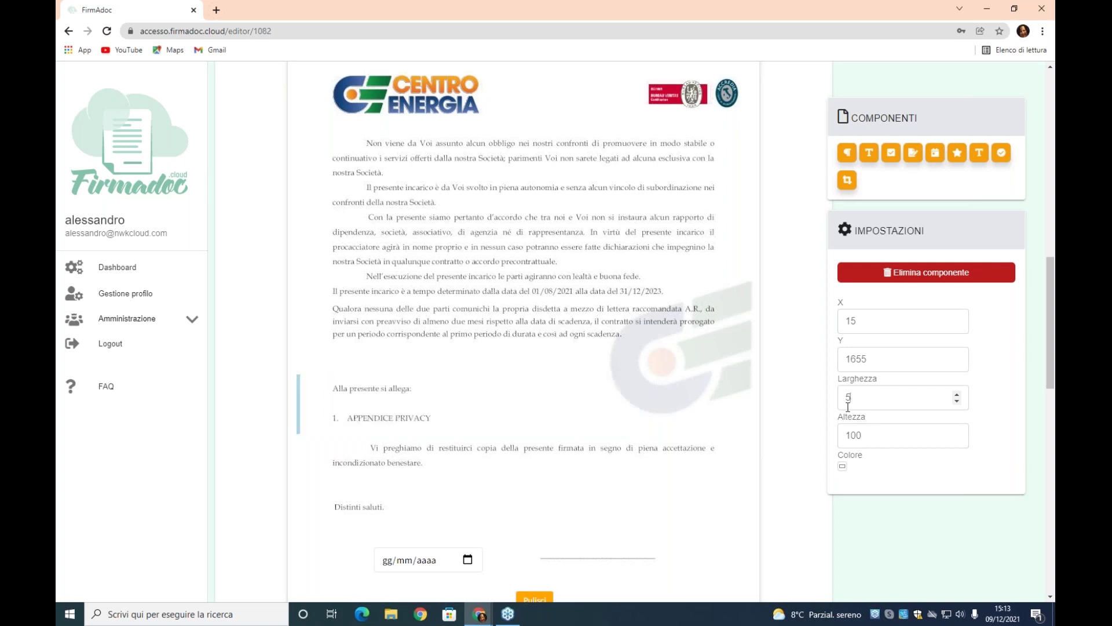
type("00")
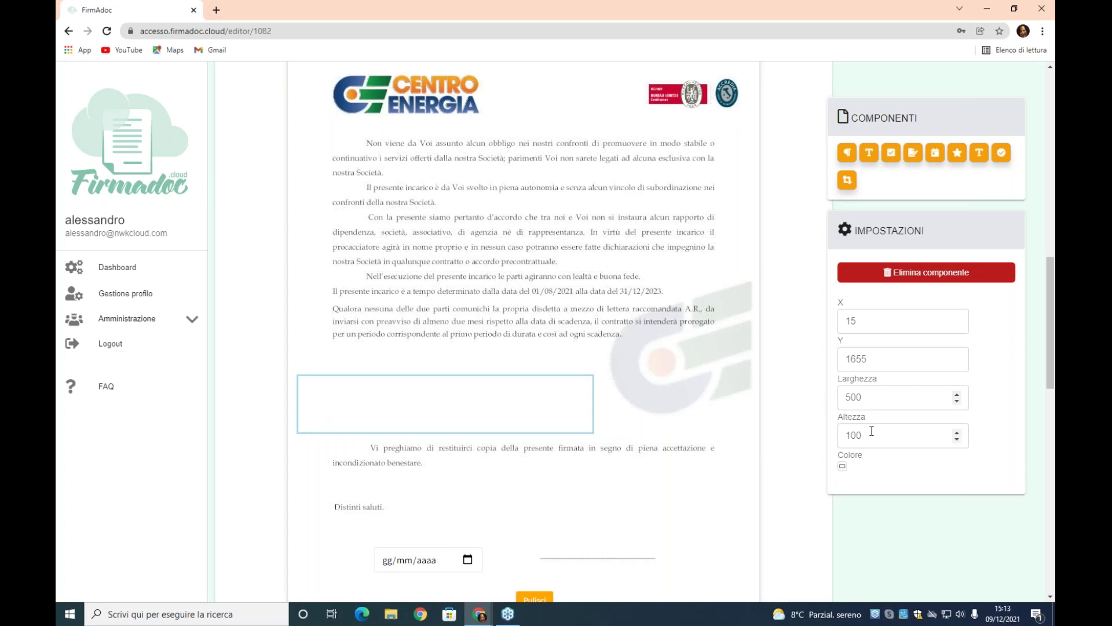
left_click_drag(957, 433, 959, 438)
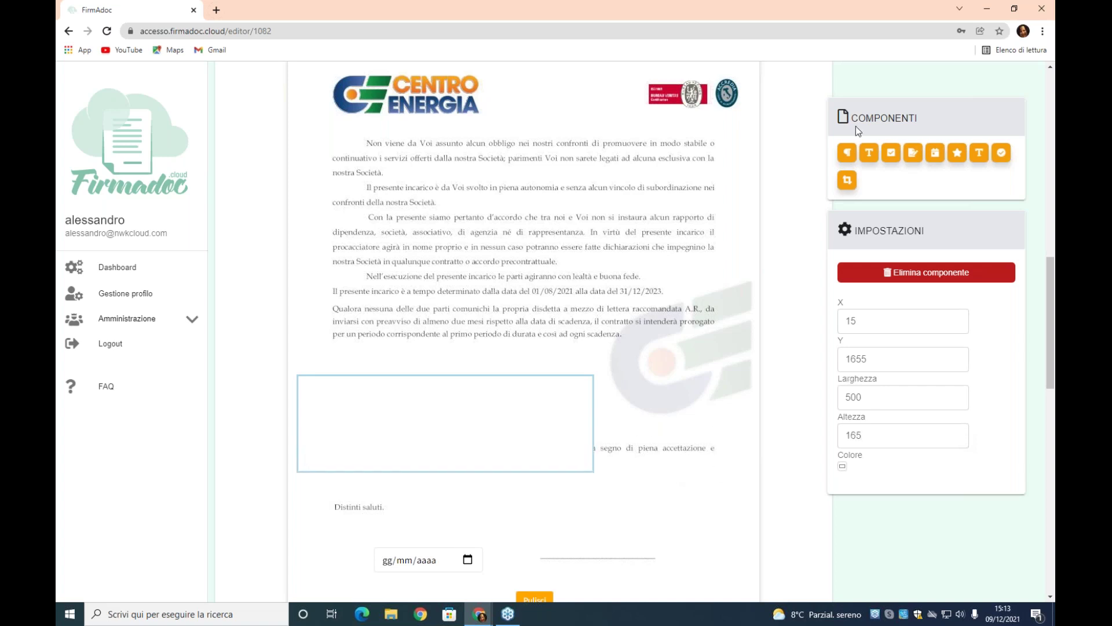
left_click_drag(847, 154, 603, 459)
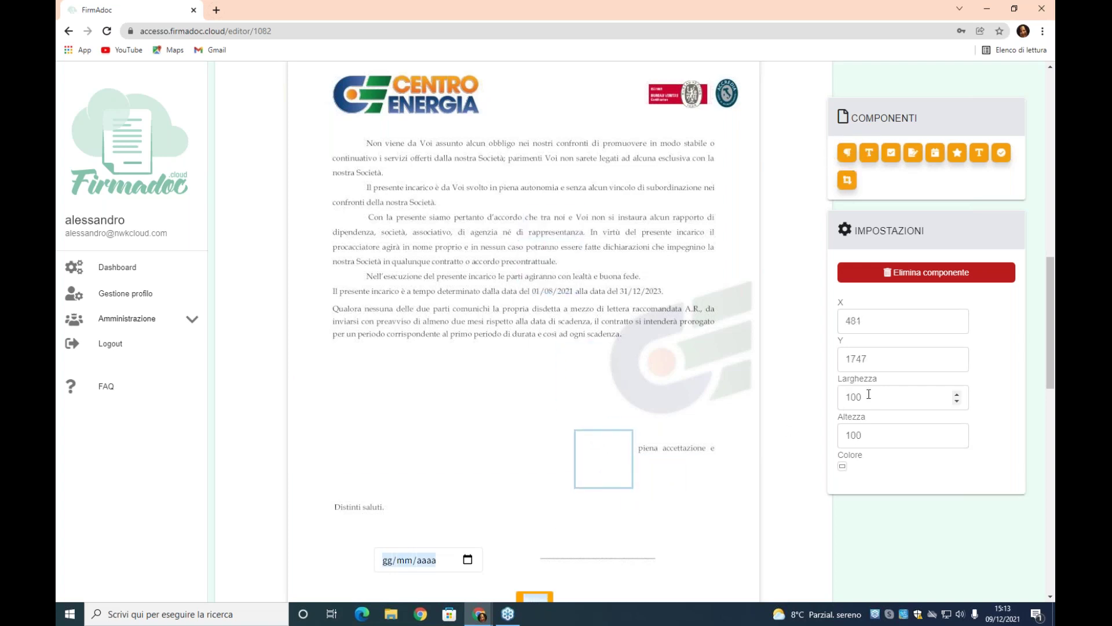
left_click_drag(957, 393, 957, 396)
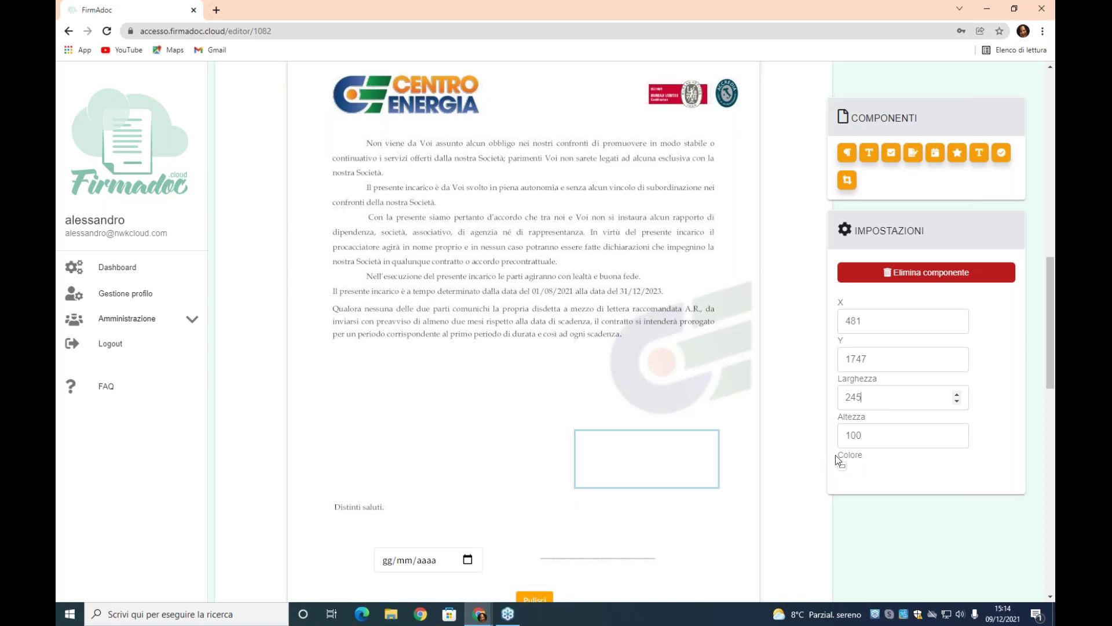
Step: Rename the template from 'Nuovo documento' to 'prova webinar' and save it
scroll(506, 329, "up", 15)
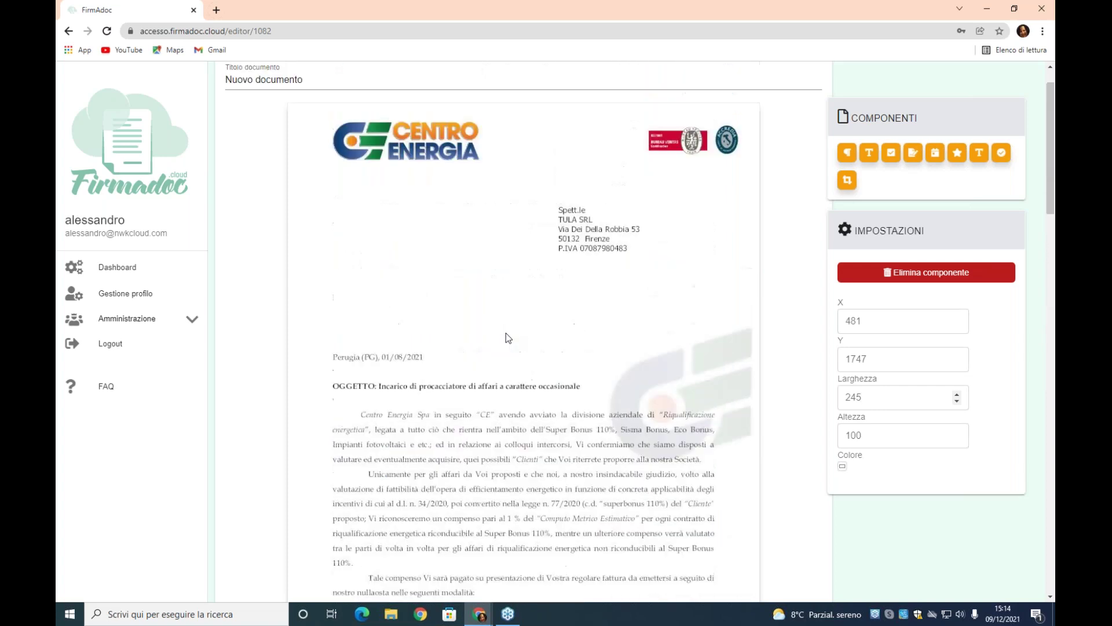
left_click(262, 121)
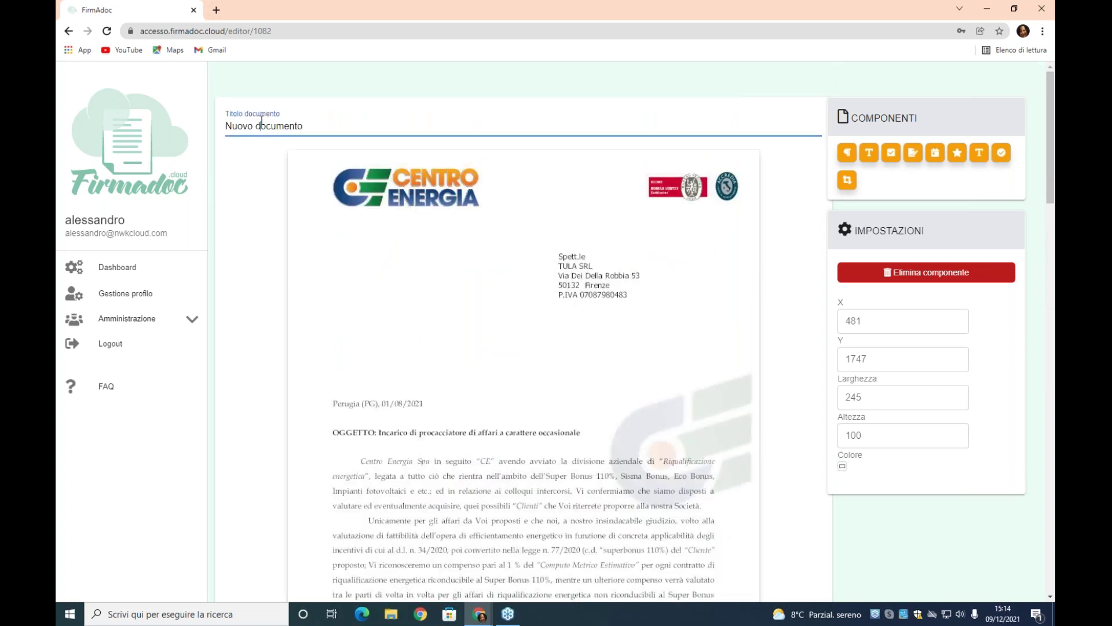
left_click_drag(322, 127, 100, 128)
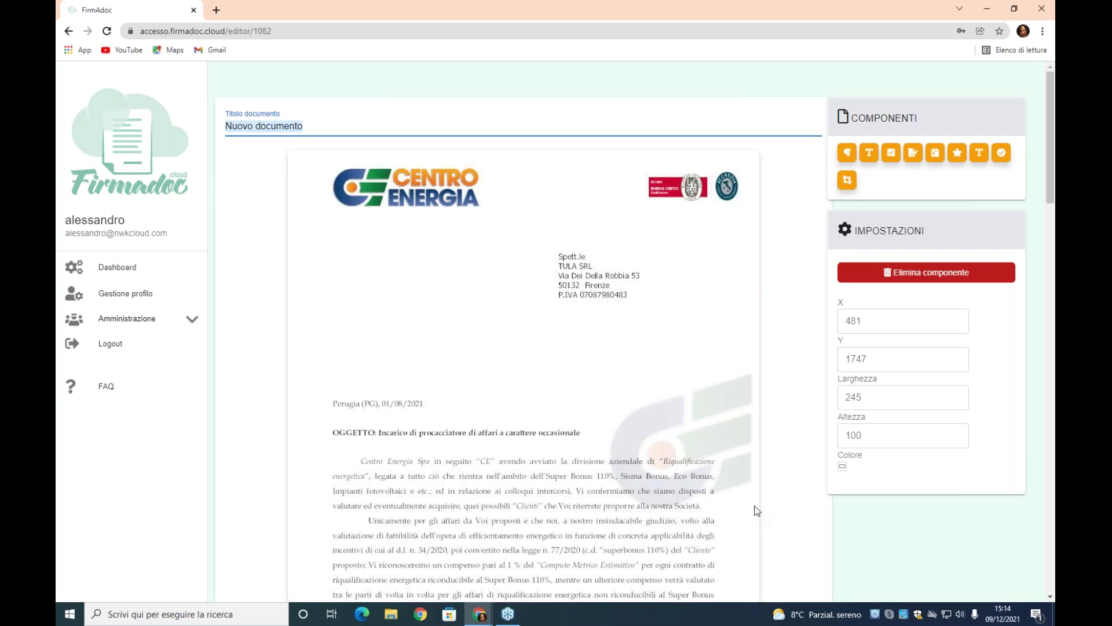
type("pro")
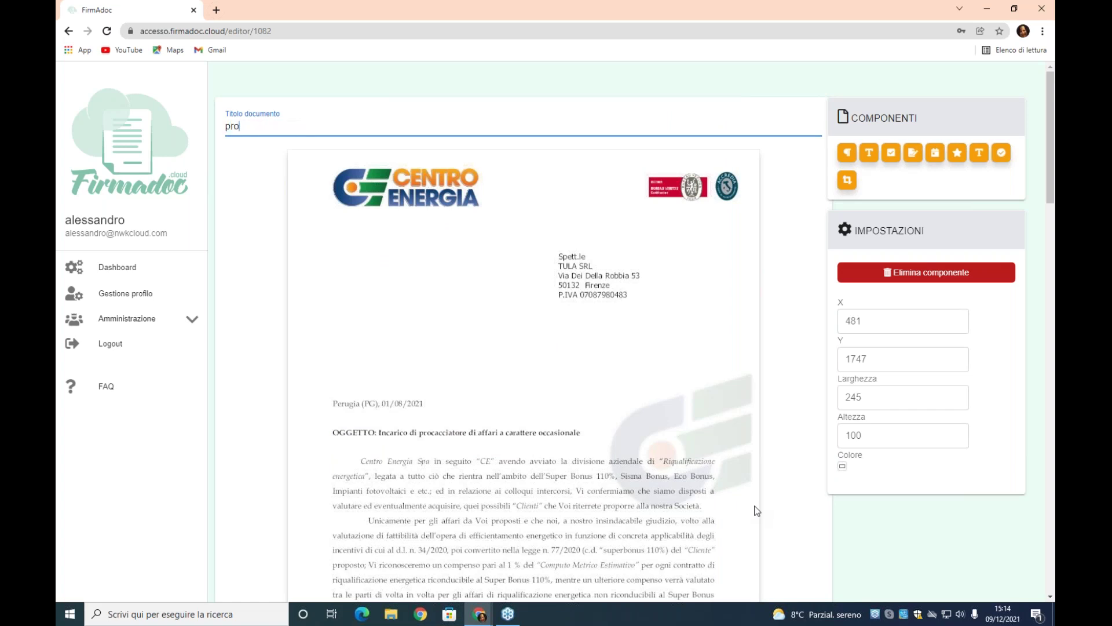
type("va webinar")
scroll(624, 537, "down", 20)
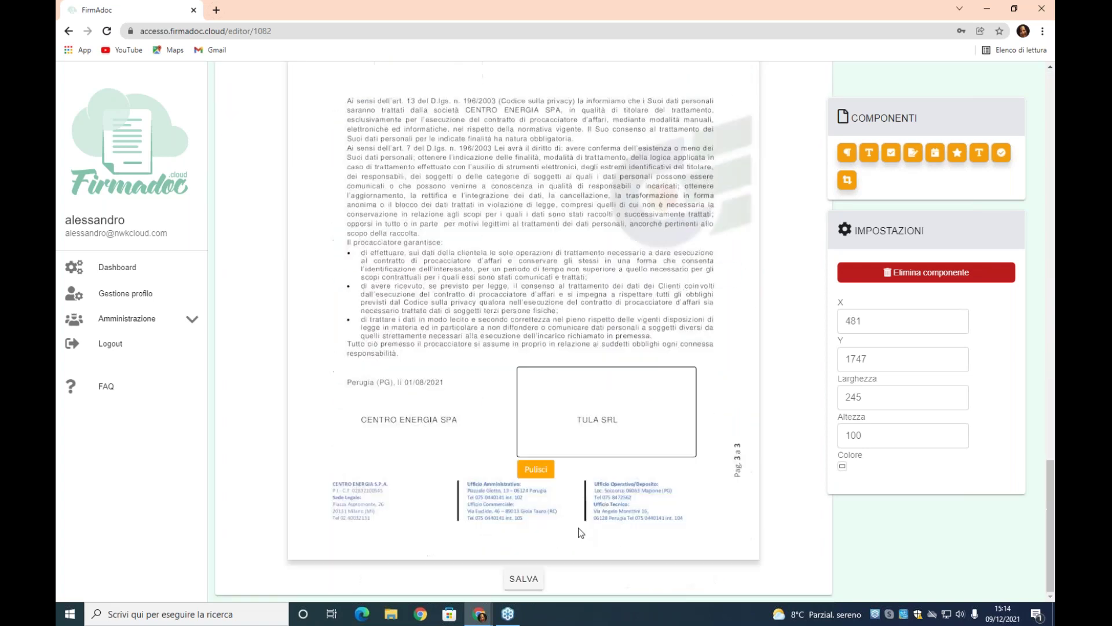
left_click(517, 578)
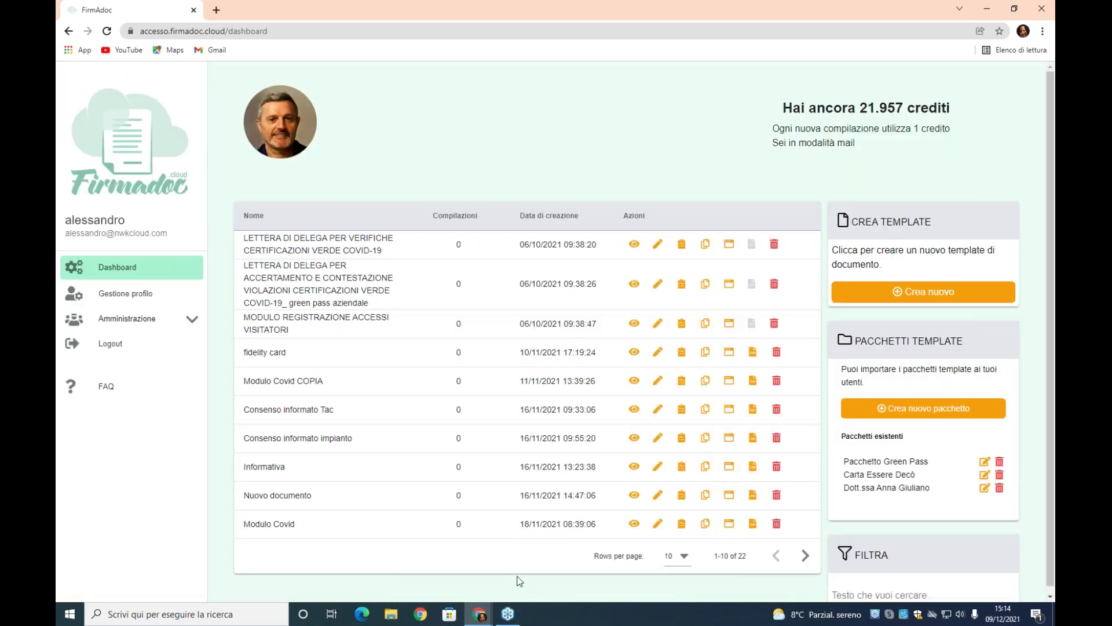
Step: Open 'prova webinar' from the last table page (21-22) for compiling in Italiano
left_click(804, 556)
left_click(804, 536)
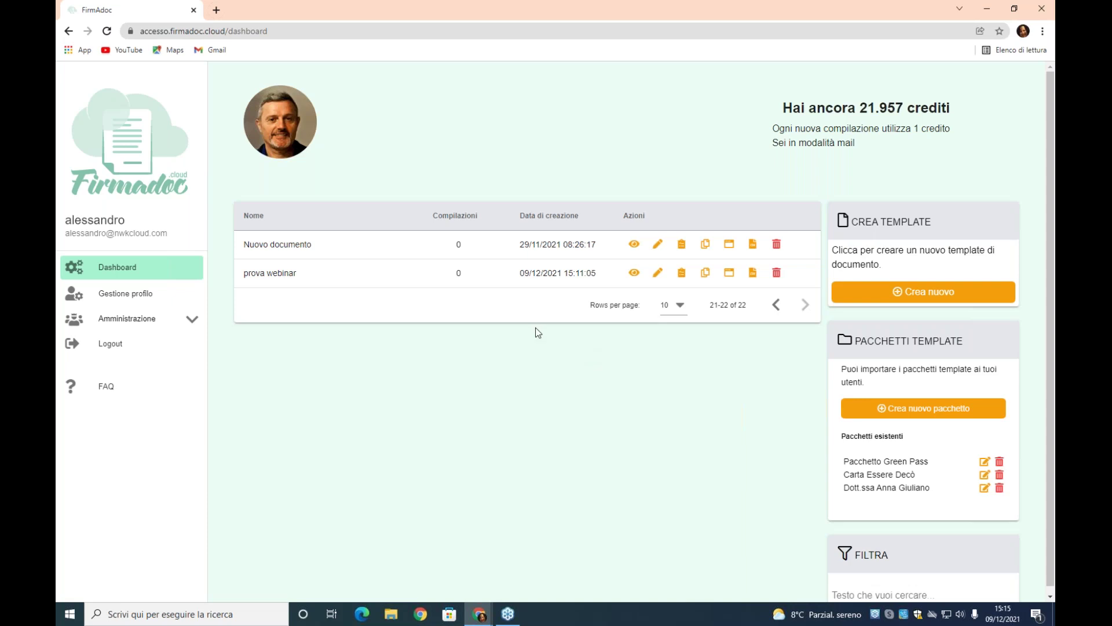
left_click(633, 275)
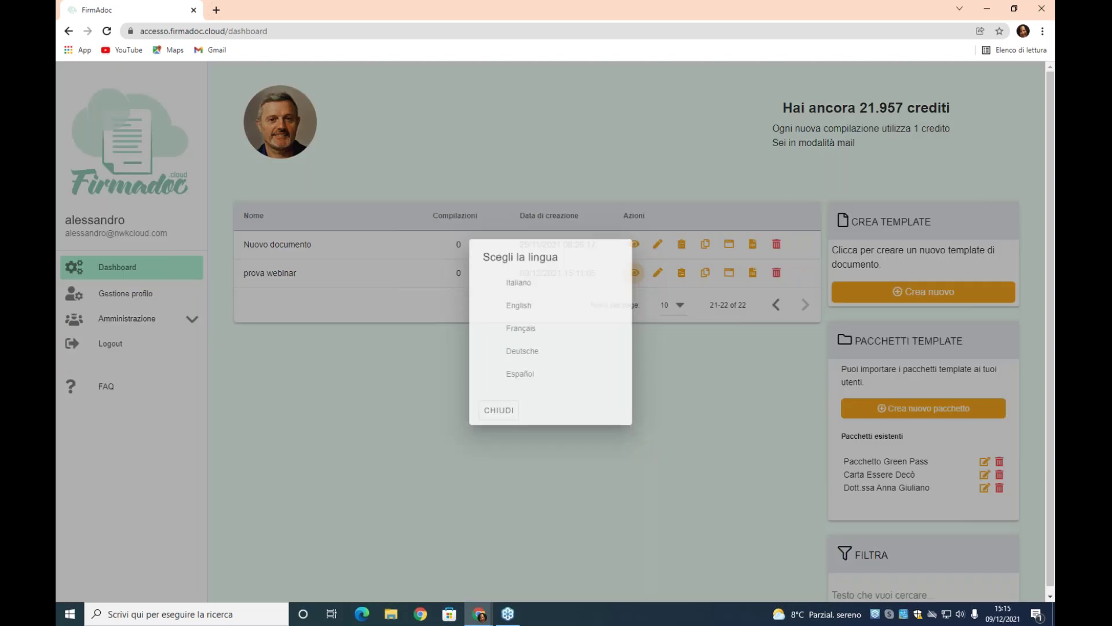
left_click(512, 281)
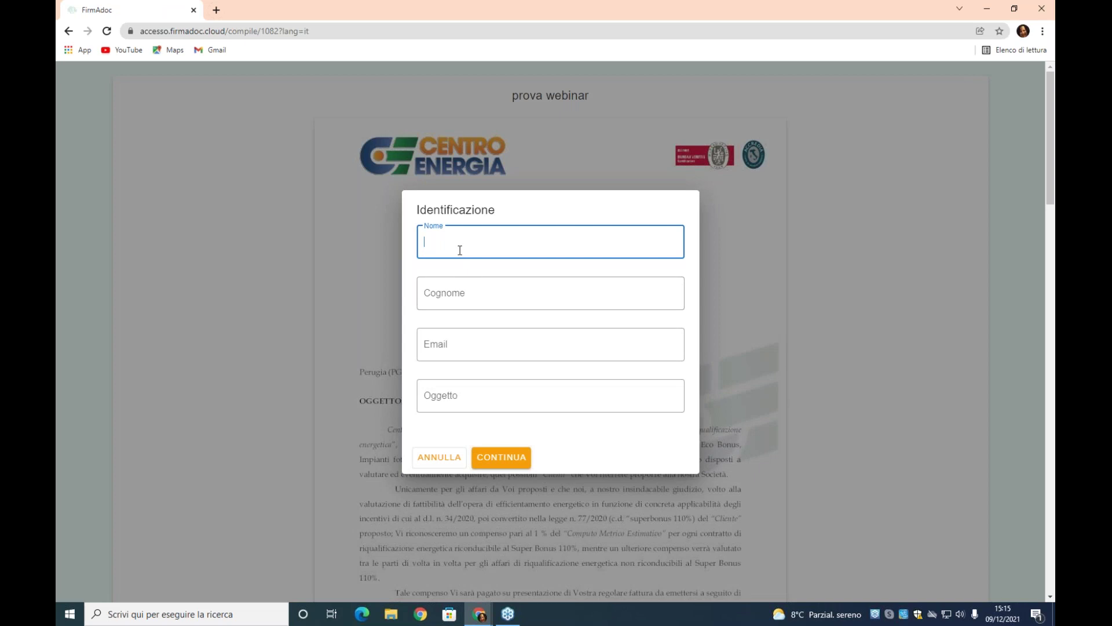
Step: Enter the signer's first name, surname and e-mail in Identificazione, then confirm
type("kjh")
key("Tab")
type("lkjhlkhlkj")
key("Tab")
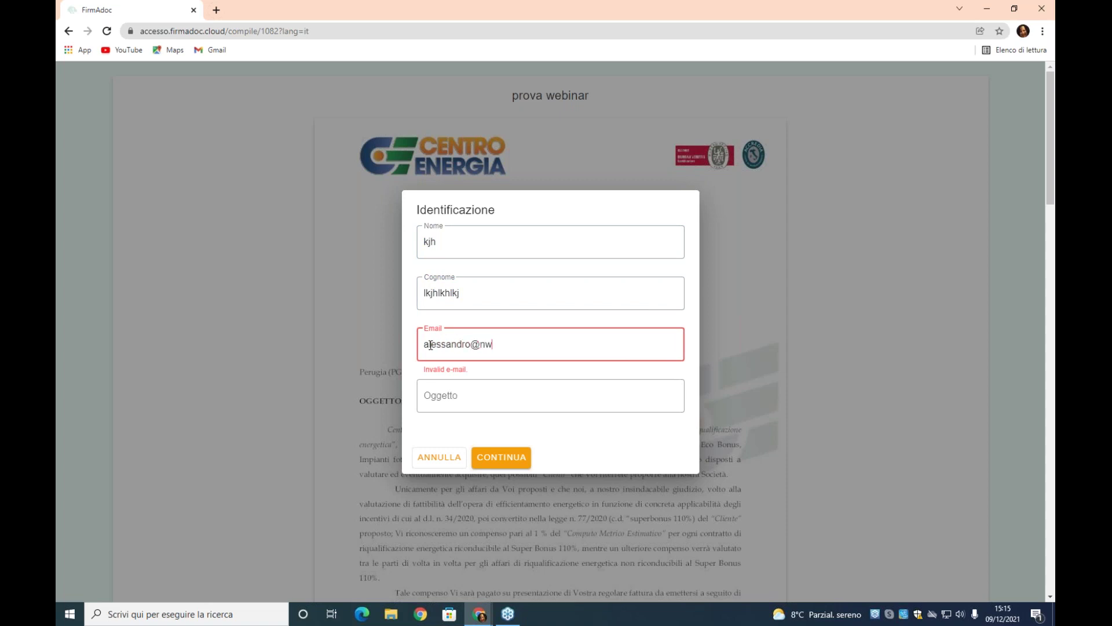
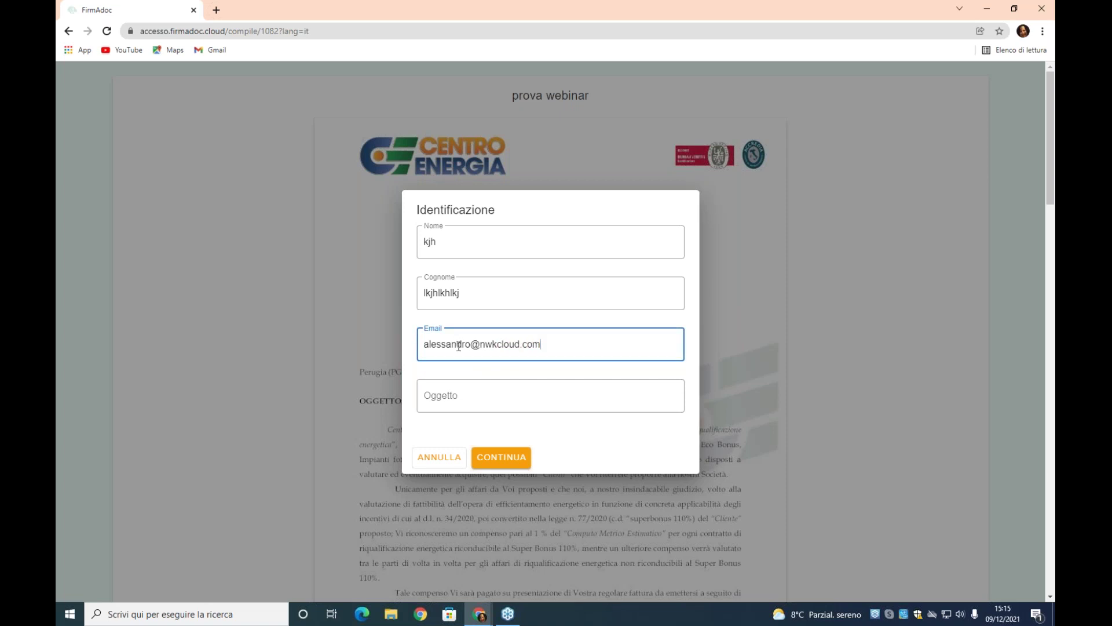
left_click_drag(548, 344, 406, 331)
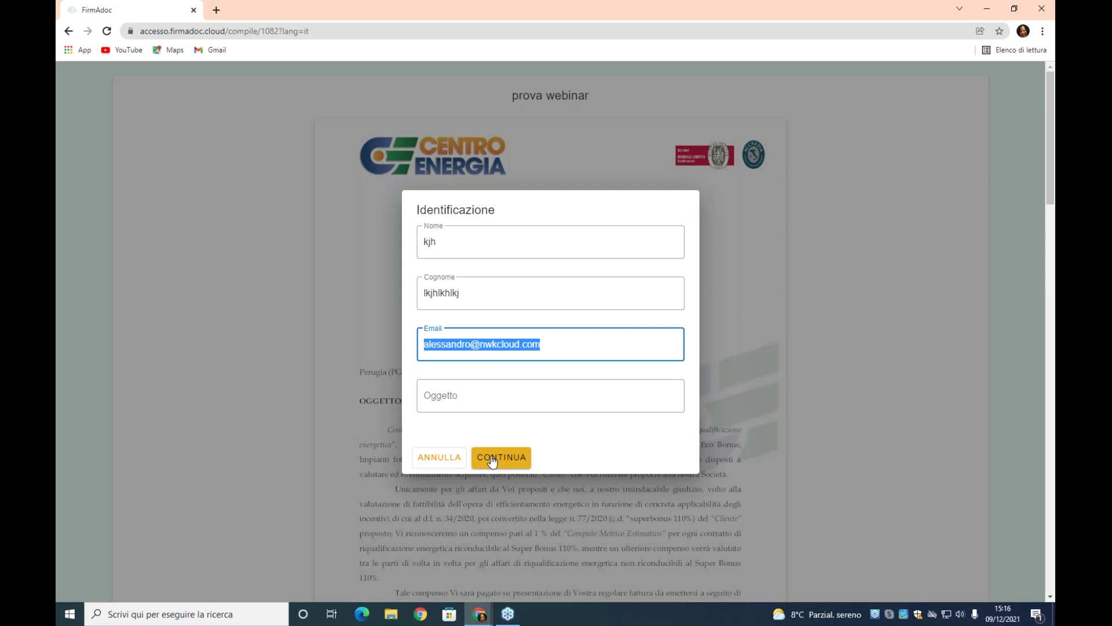
left_click(492, 458)
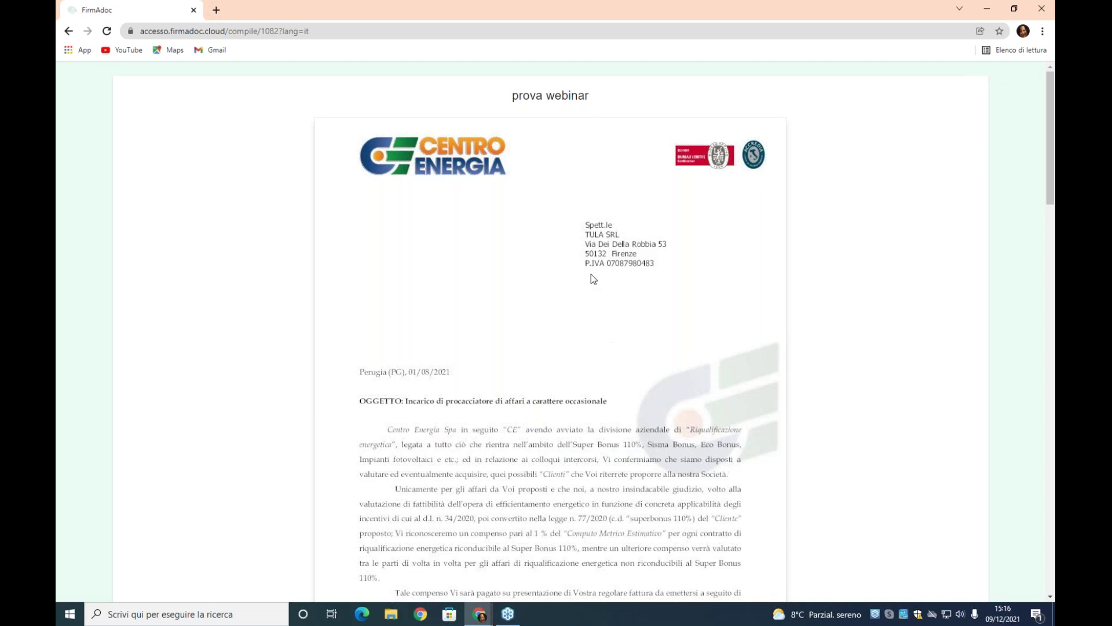
Step: Set the document's signing date to 9 December 2021 with the date picker
scroll(591, 274, "down", 15)
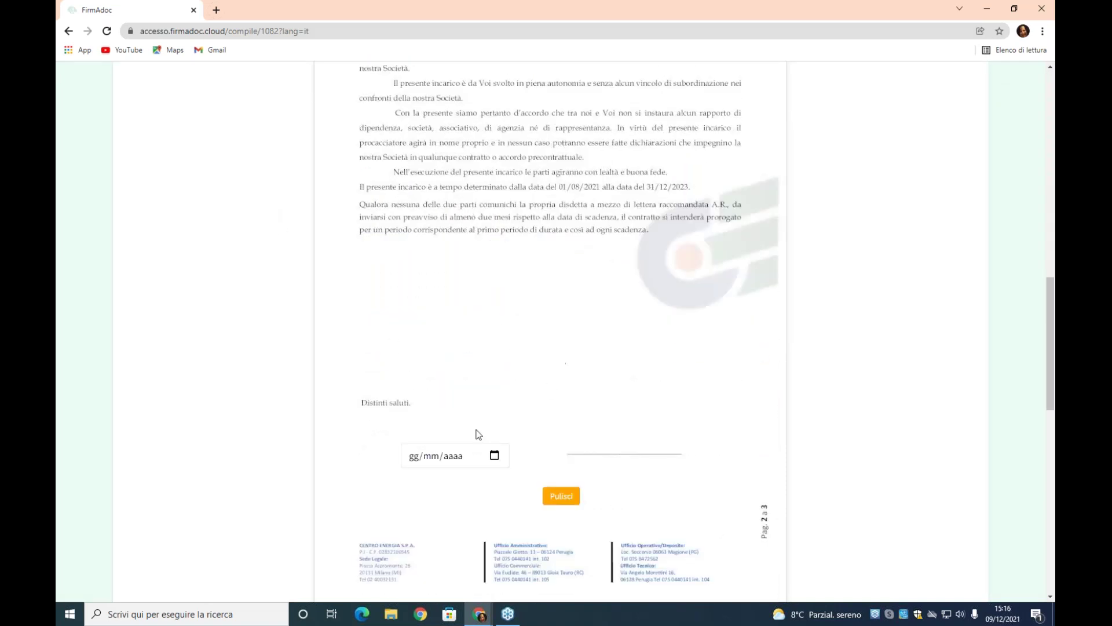
left_click(481, 458)
left_click(495, 456)
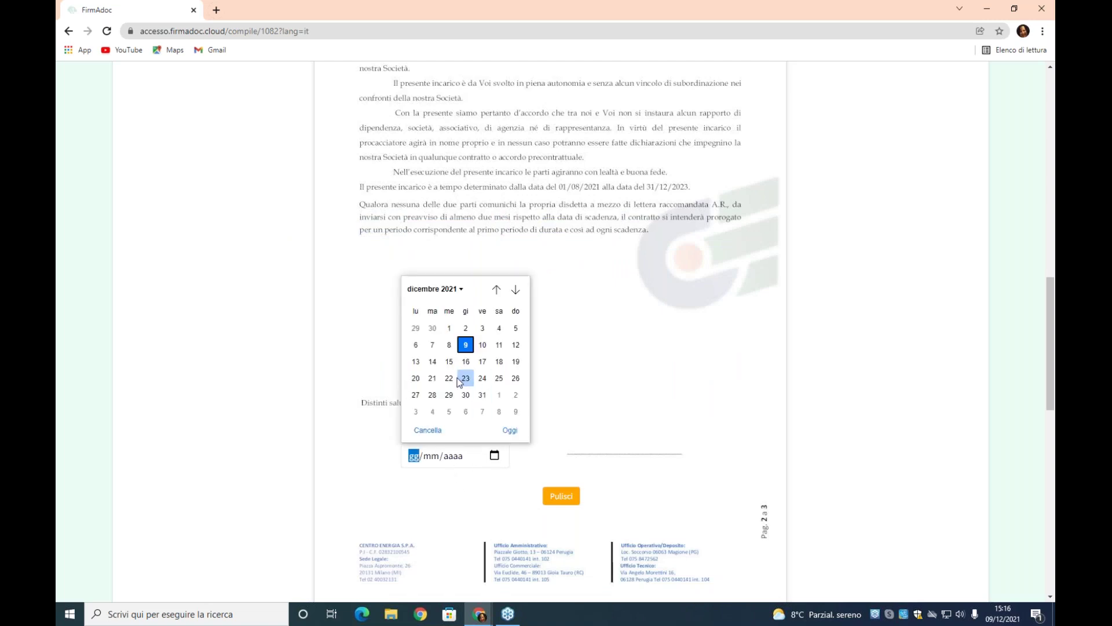
left_click(466, 345)
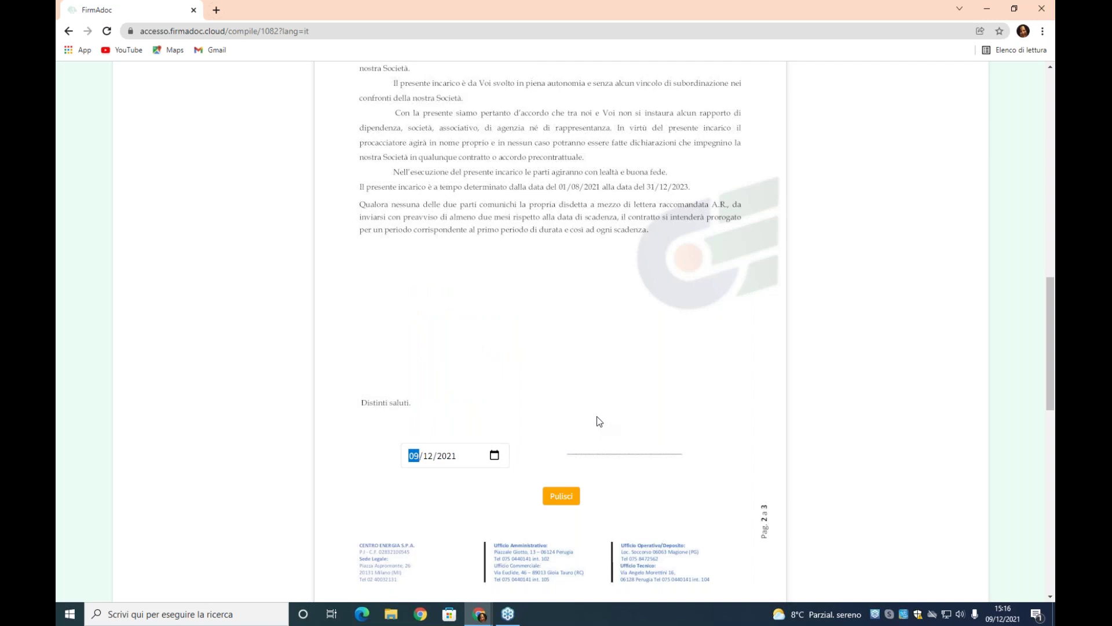
Step: Sign on page 2's signature line and inside the TULA SRL box, then save
mouse_move(595, 405)
left_mouse_down()
mouse_move(619, 432)
mouse_move(633, 419)
mouse_move(708, 446)
left_mouse_up()
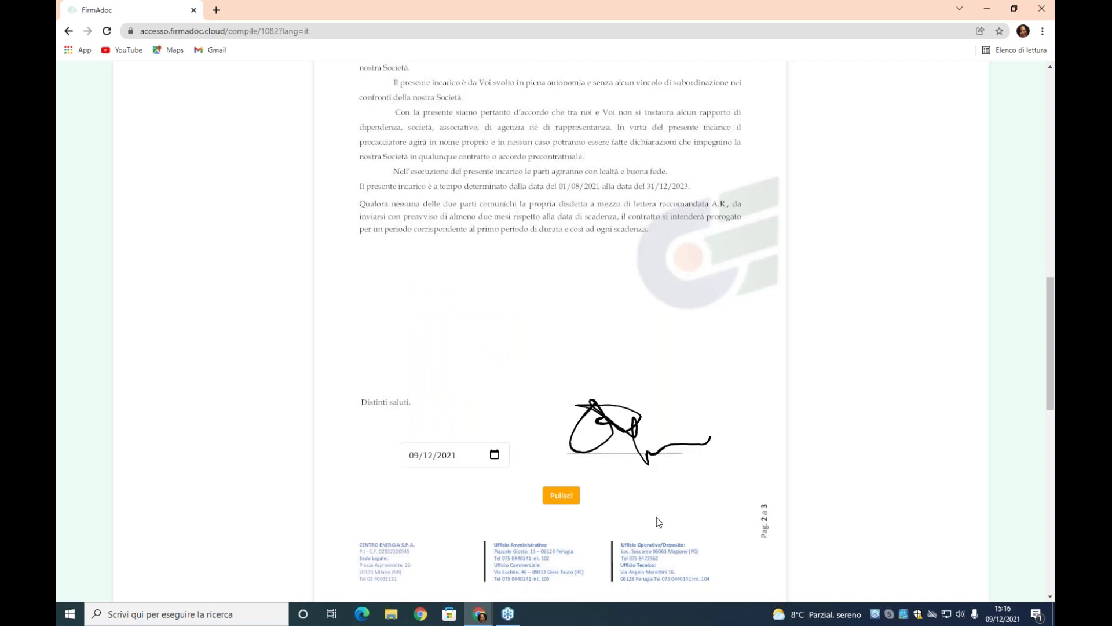
scroll(655, 517, "down", 12)
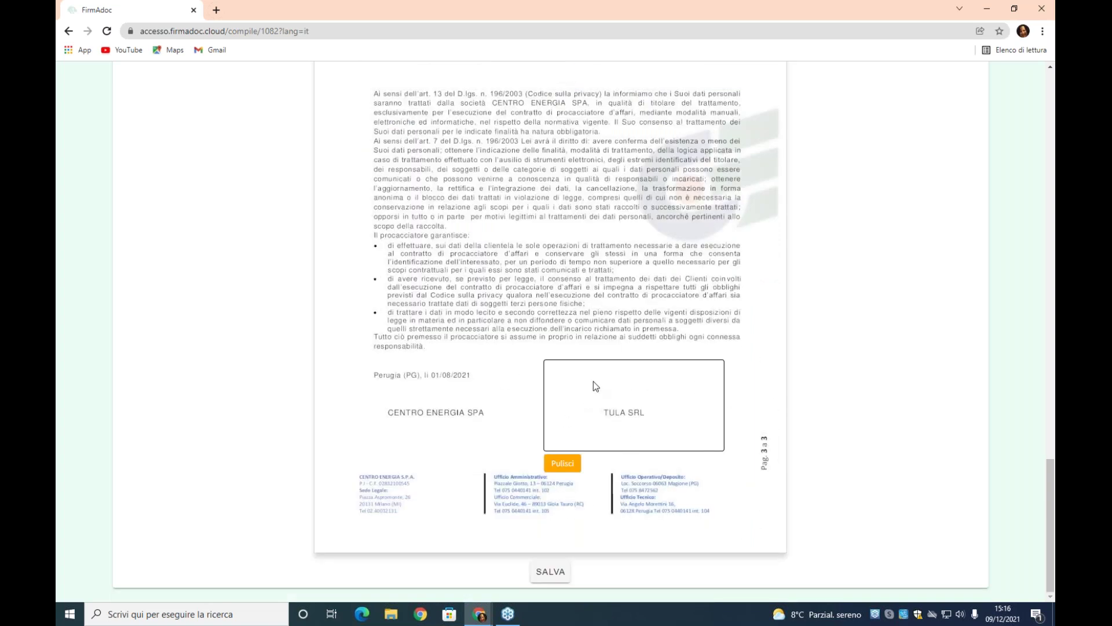
mouse_move(592, 381)
left_mouse_down()
mouse_move(629, 409)
mouse_move(621, 414)
left_mouse_up()
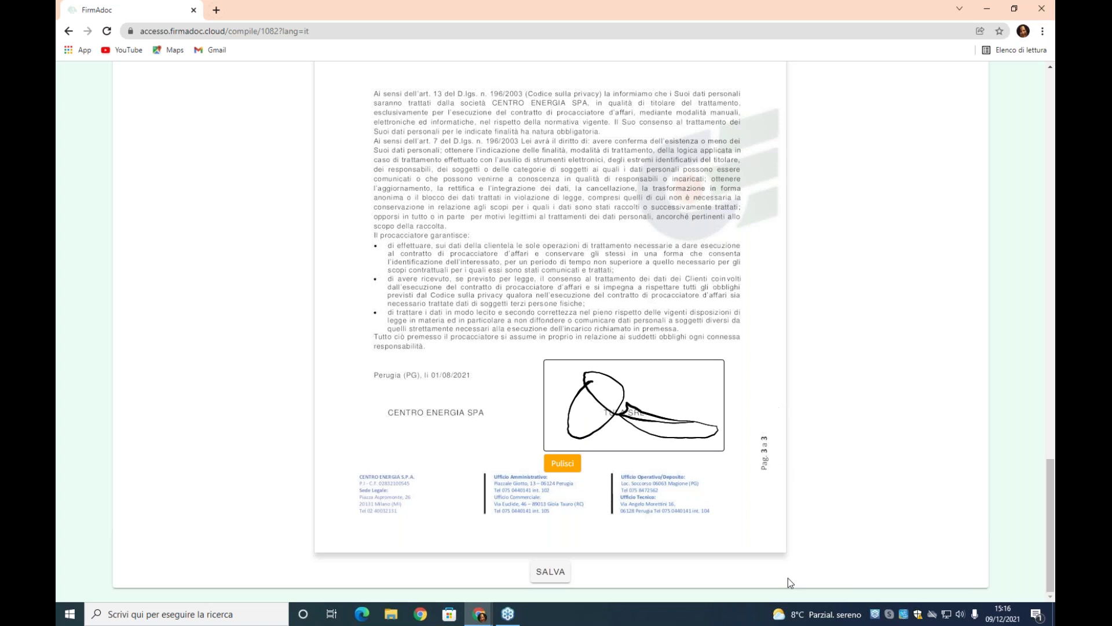
left_click(543, 572)
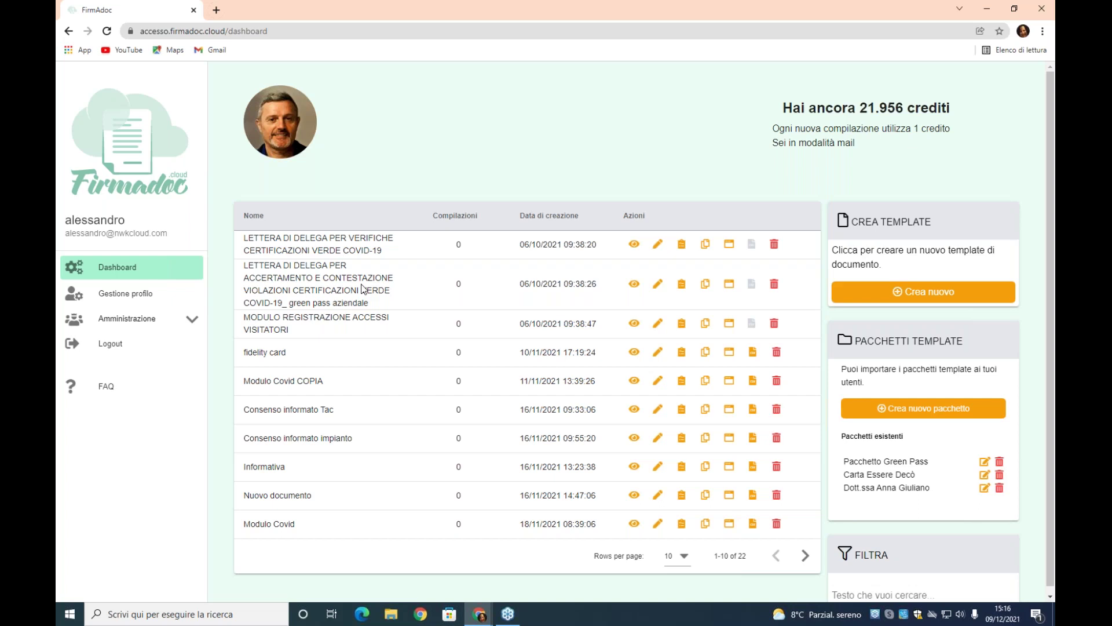
Step: Open the signed PDF from prova webinar's compilation list on the last template page
left_click(807, 555)
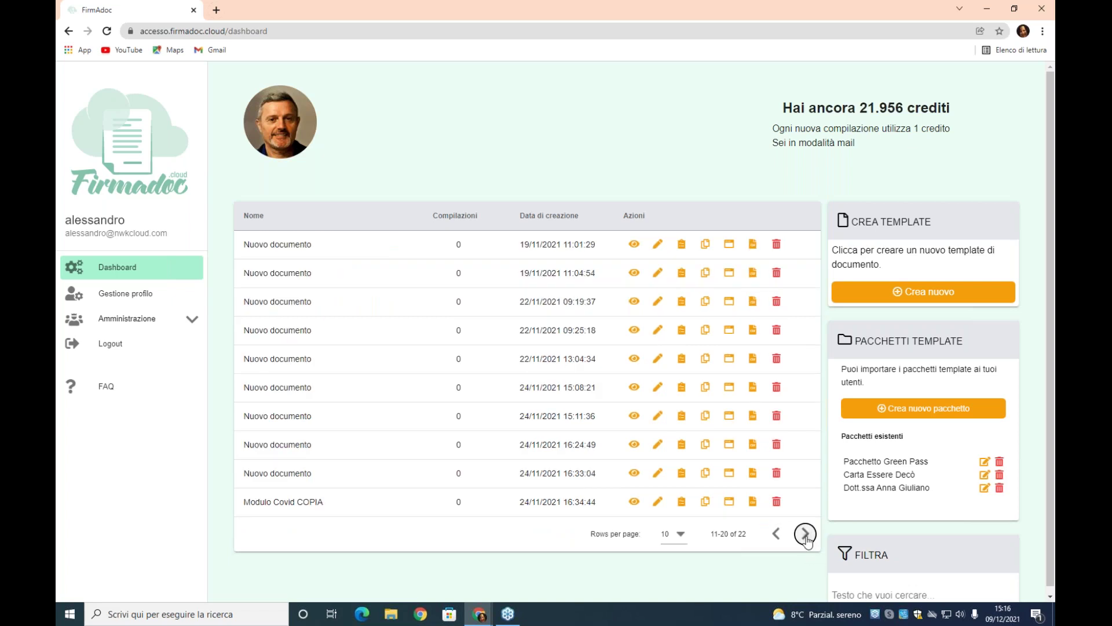
left_click(805, 536)
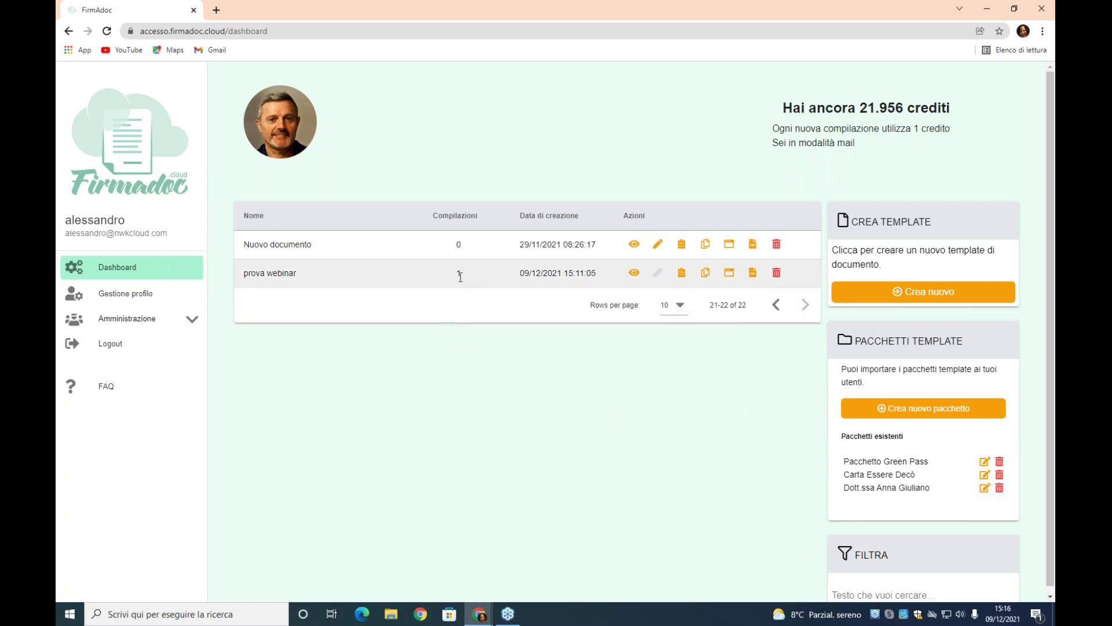
left_click(681, 273)
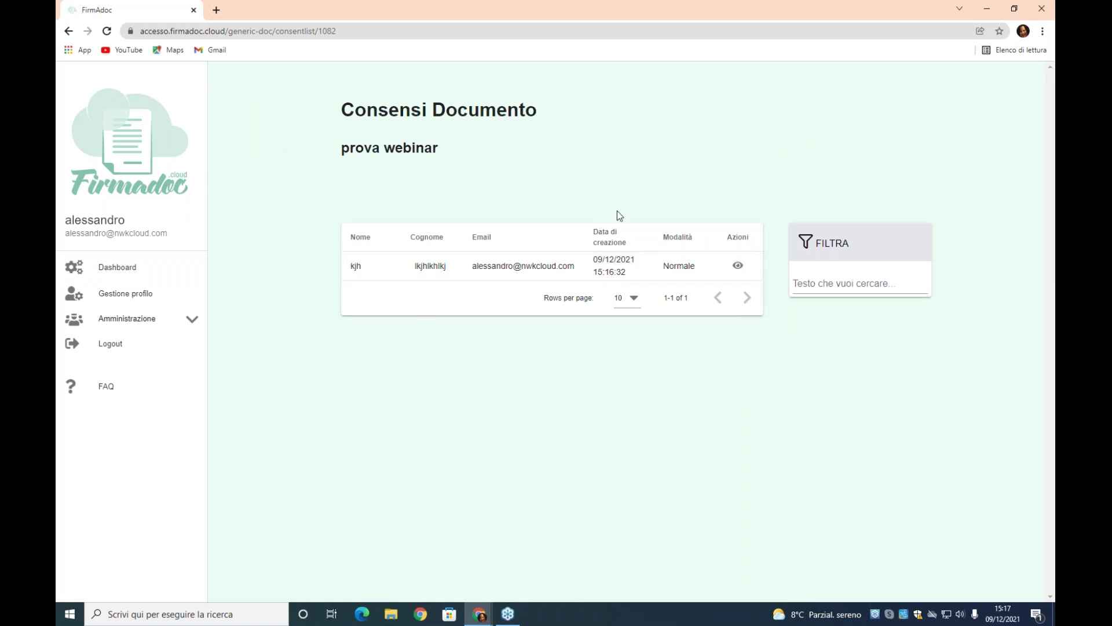
left_click(737, 267)
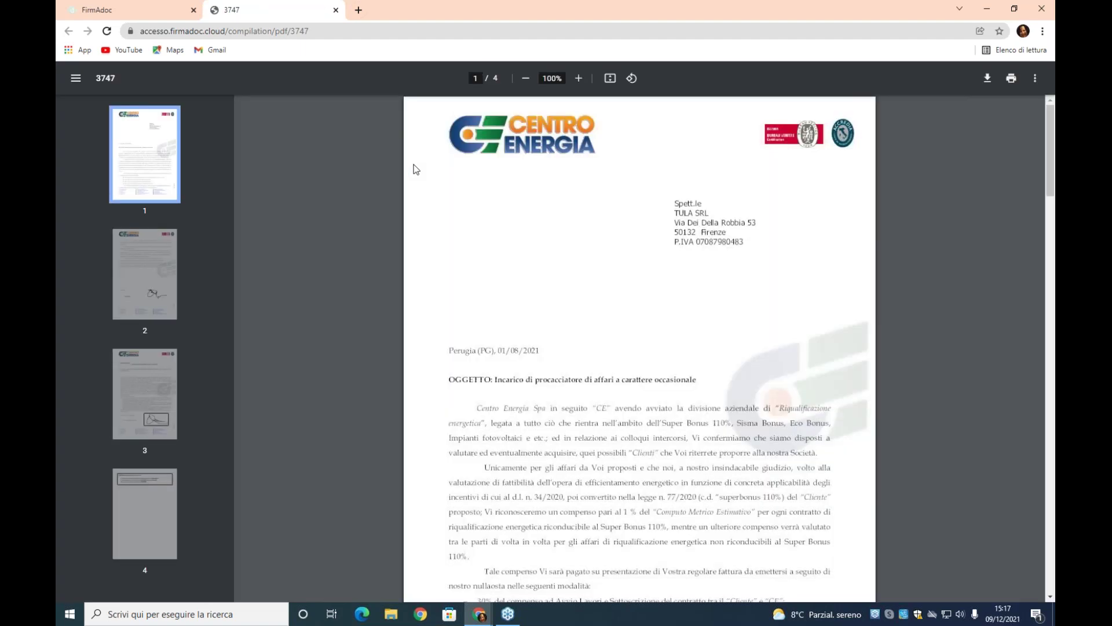
Step: Review the PDF's NOTA section and compilation date and time line
scroll(525, 210, "down", 3)
scroll(525, 206, "down", 10)
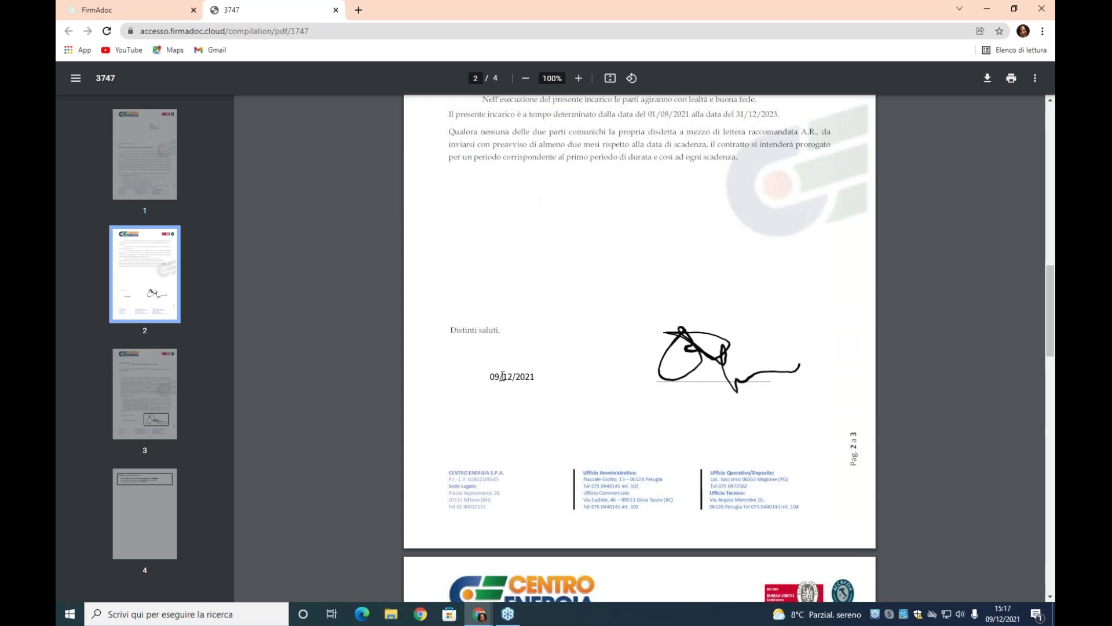
scroll(620, 367, "down", 15)
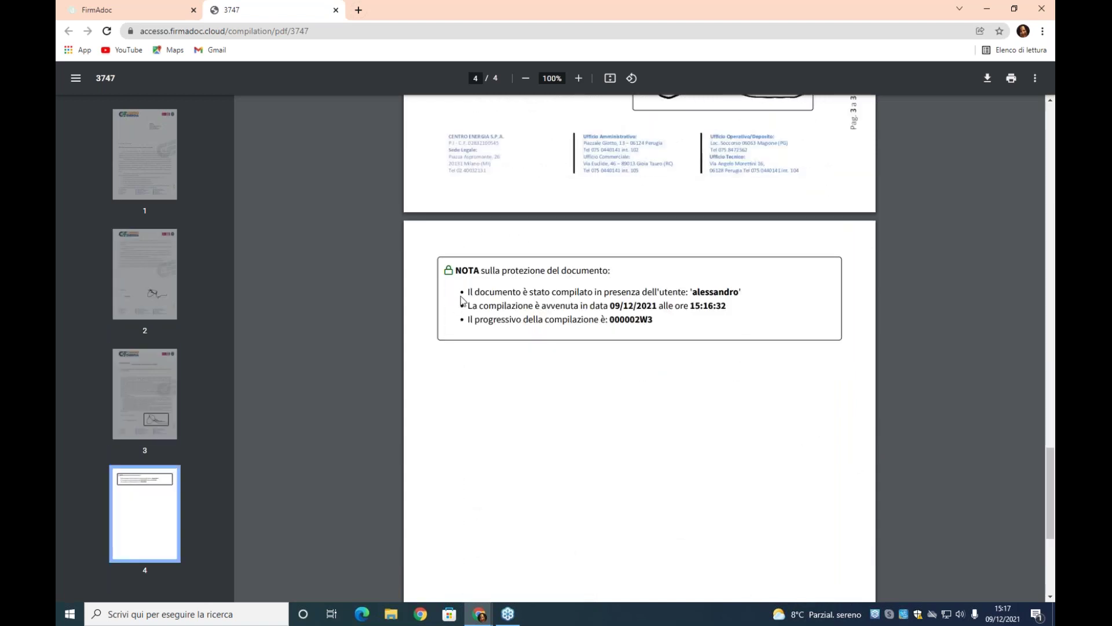
left_click_drag(445, 270, 637, 276)
left_click_drag(467, 293, 623, 291)
left_click_drag(484, 306, 673, 318)
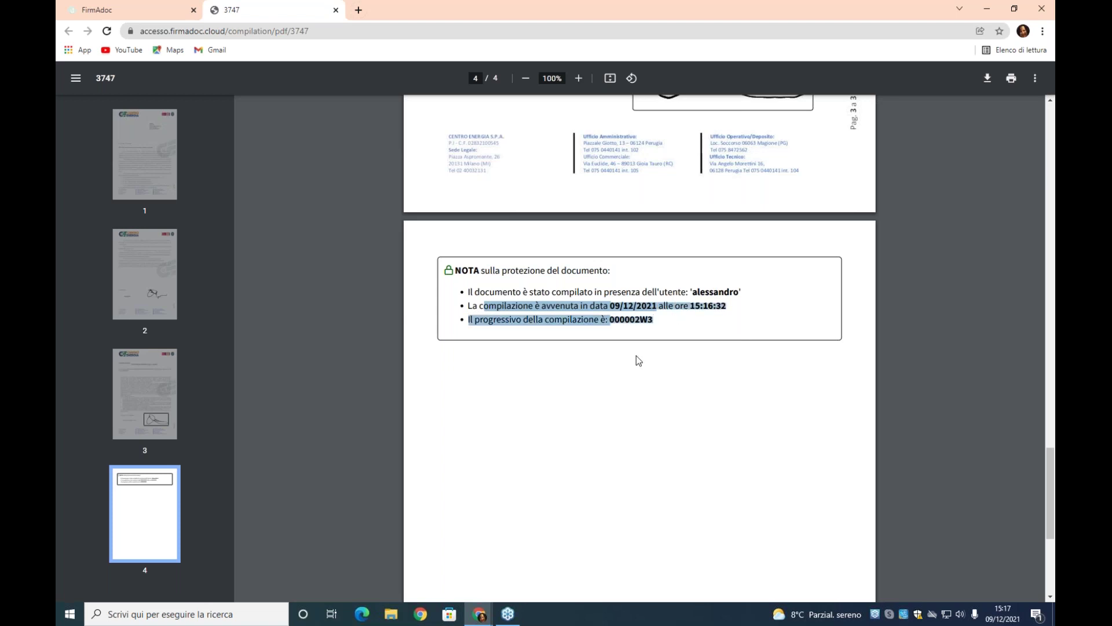
left_click(582, 355)
scroll(565, 346, "up", 8)
scroll(481, 341, "up", 2)
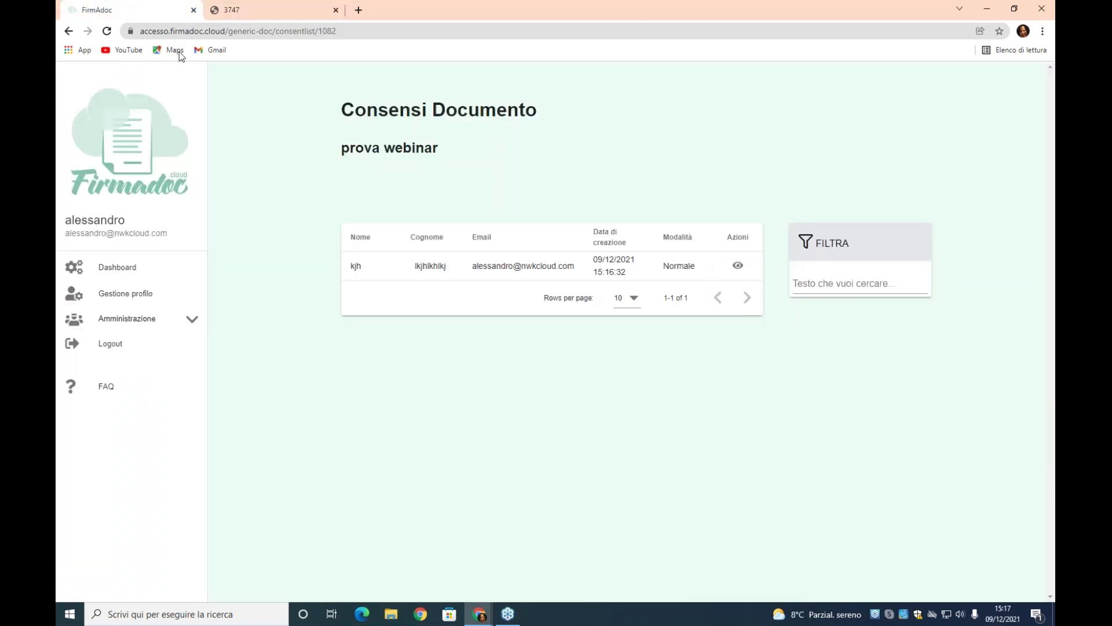
Step: Go back to the Dashboard from the left sidebar
left_click(106, 266)
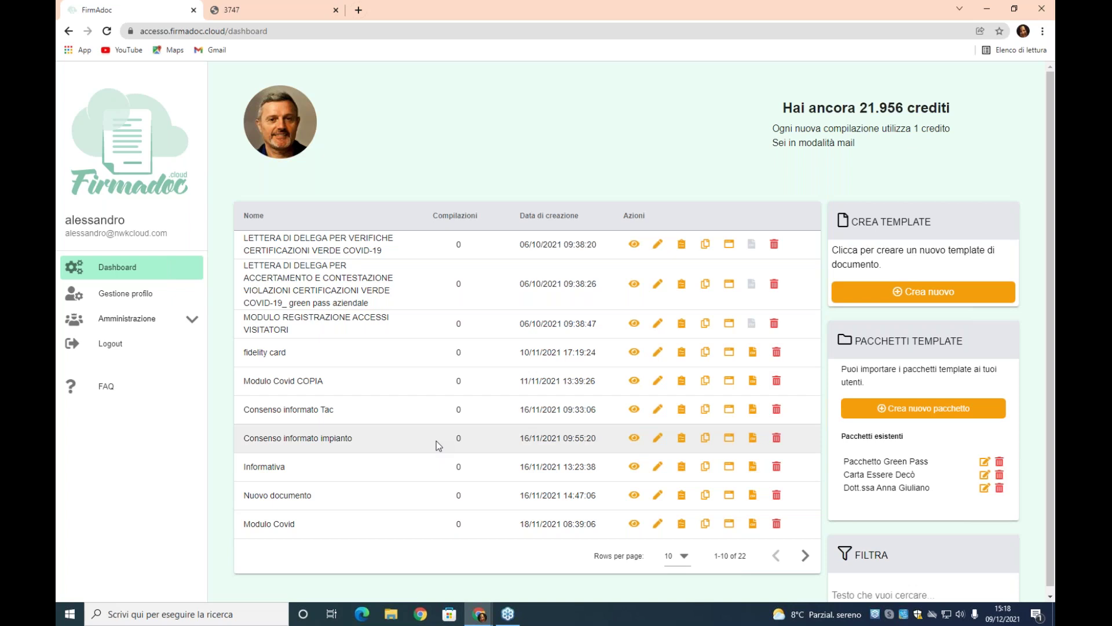
Step: Page to templates 21-22 of 22 and start remote sharing of prova webinar
left_click(805, 555)
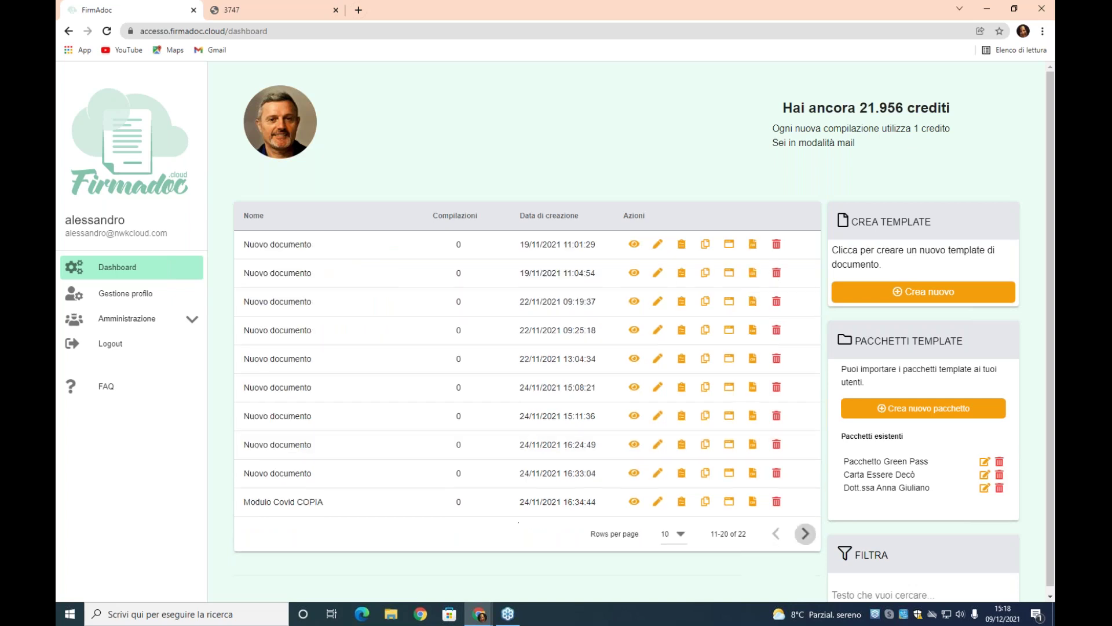
left_click(805, 533)
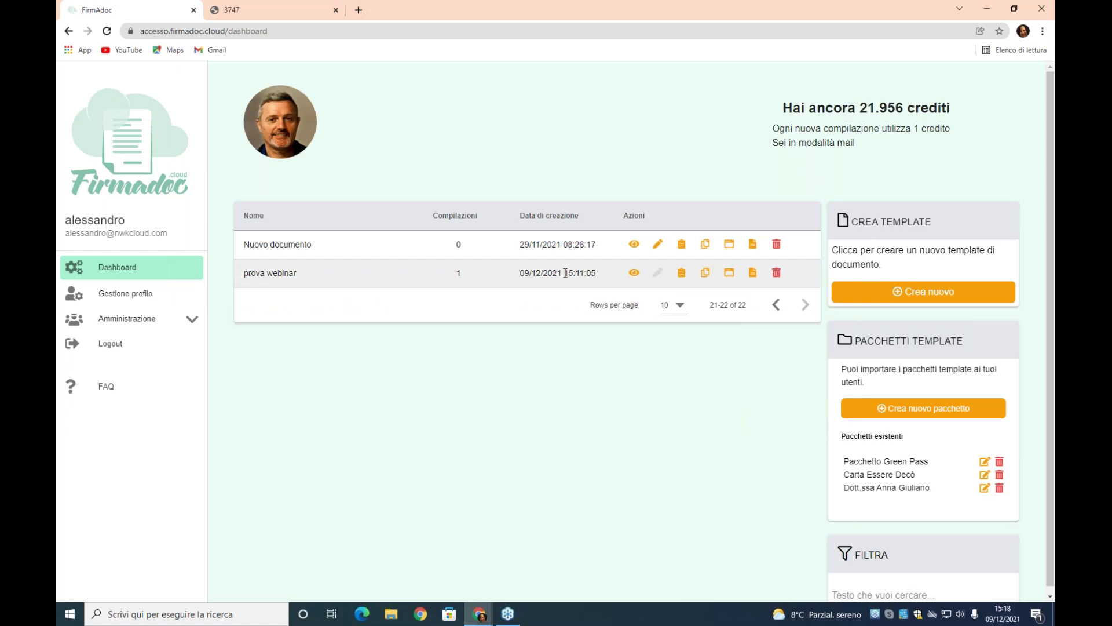
left_click(728, 273)
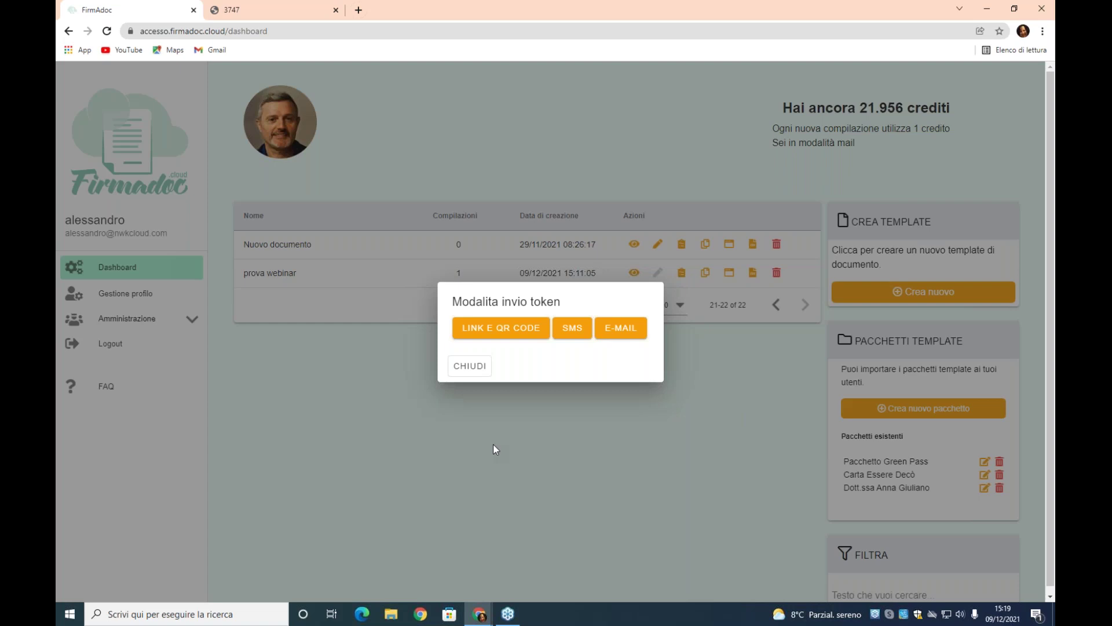
Step: Choose link and QR code delivery and set the token to expire on a date
left_click(503, 330)
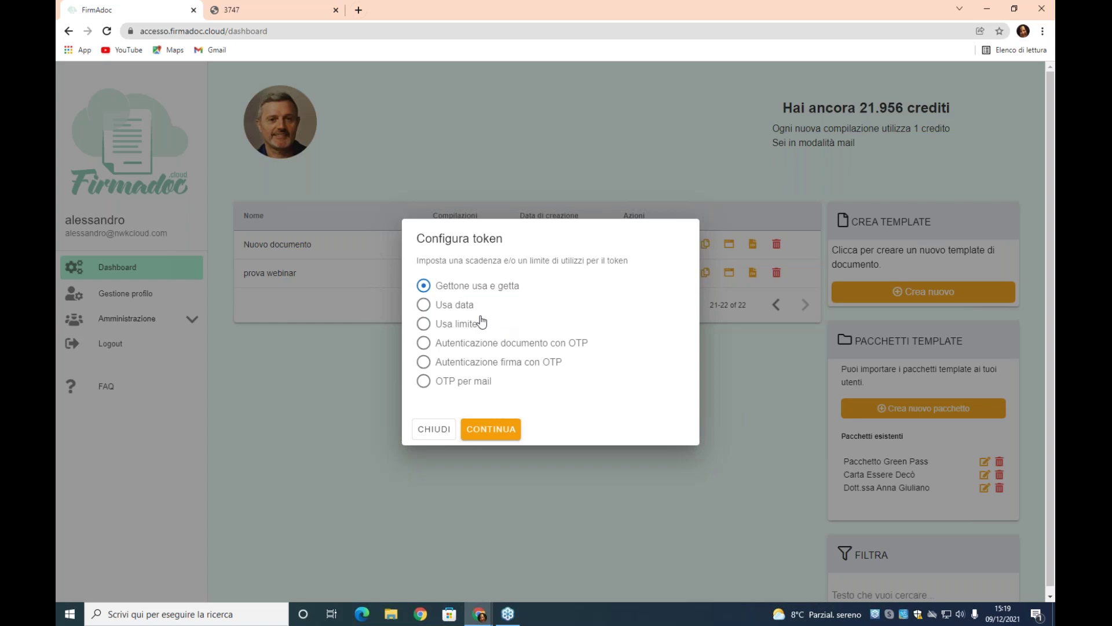
left_click(423, 304)
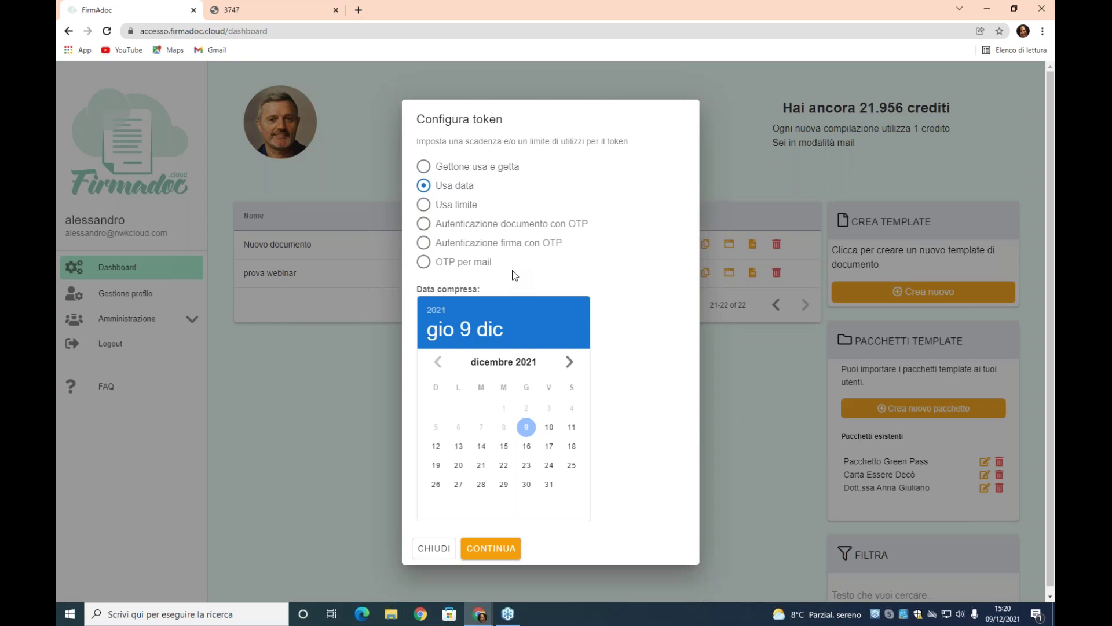
Step: Try the 'Usa limite' option, then revert to the single-use 'Gettone usa e getta' token
left_click(424, 205)
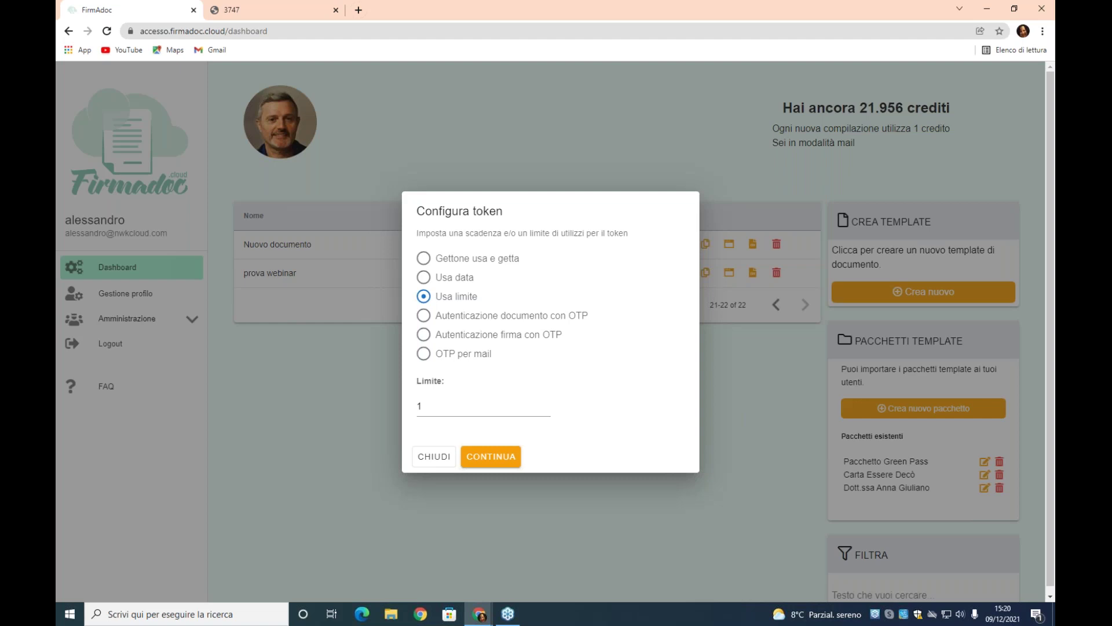
left_click(414, 257)
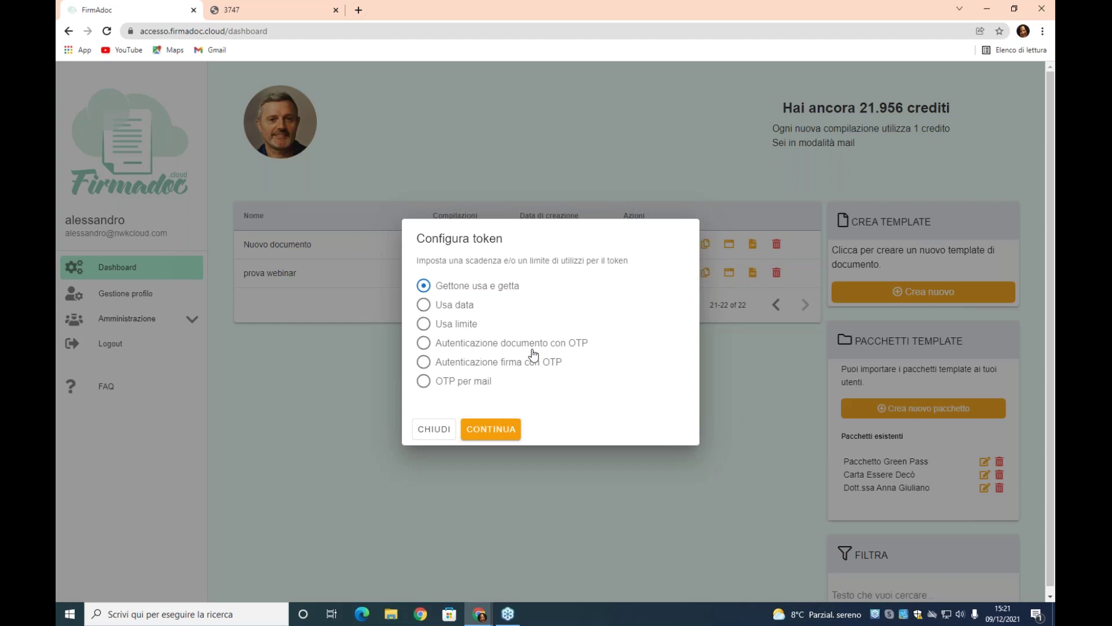
Step: Require OTP signature authentication sent to the signer's phone number and confirm the token
left_click(426, 345)
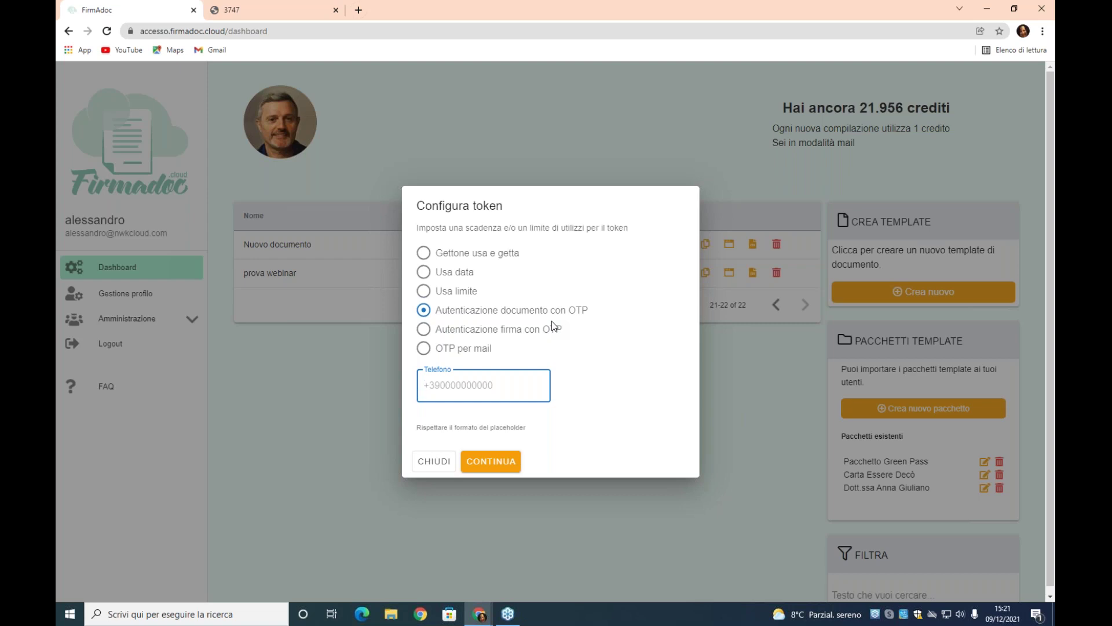
left_click(423, 328)
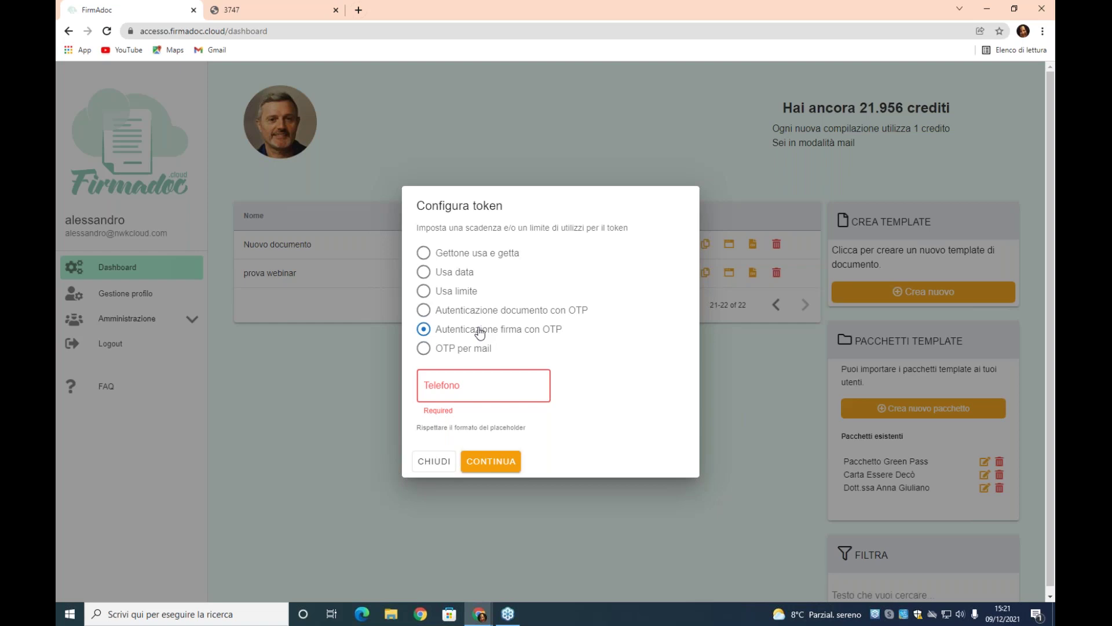
left_click(443, 385)
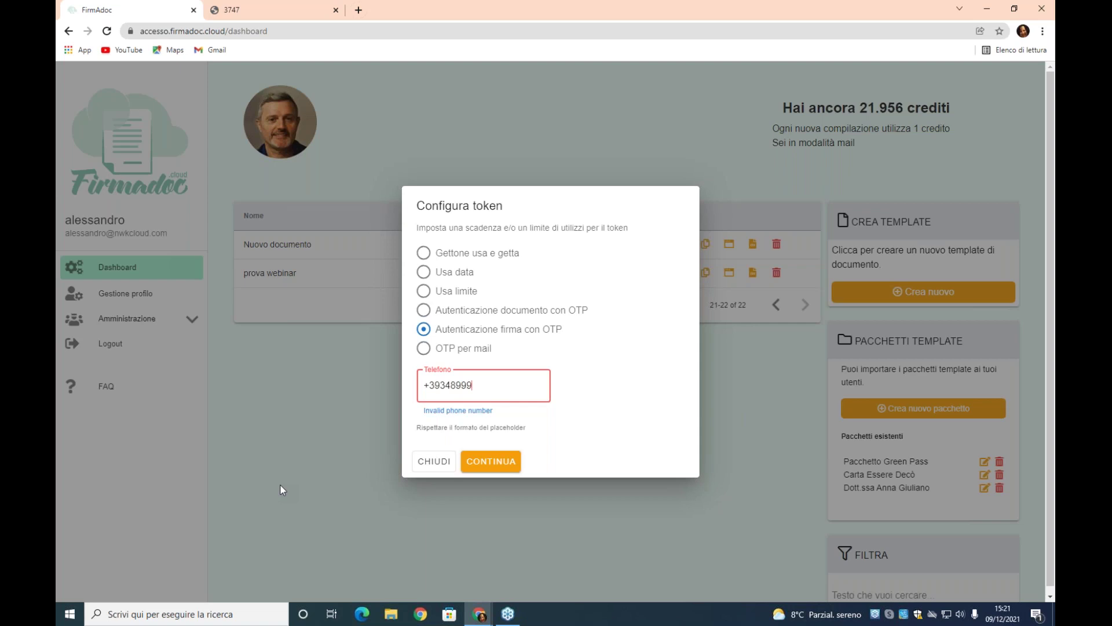
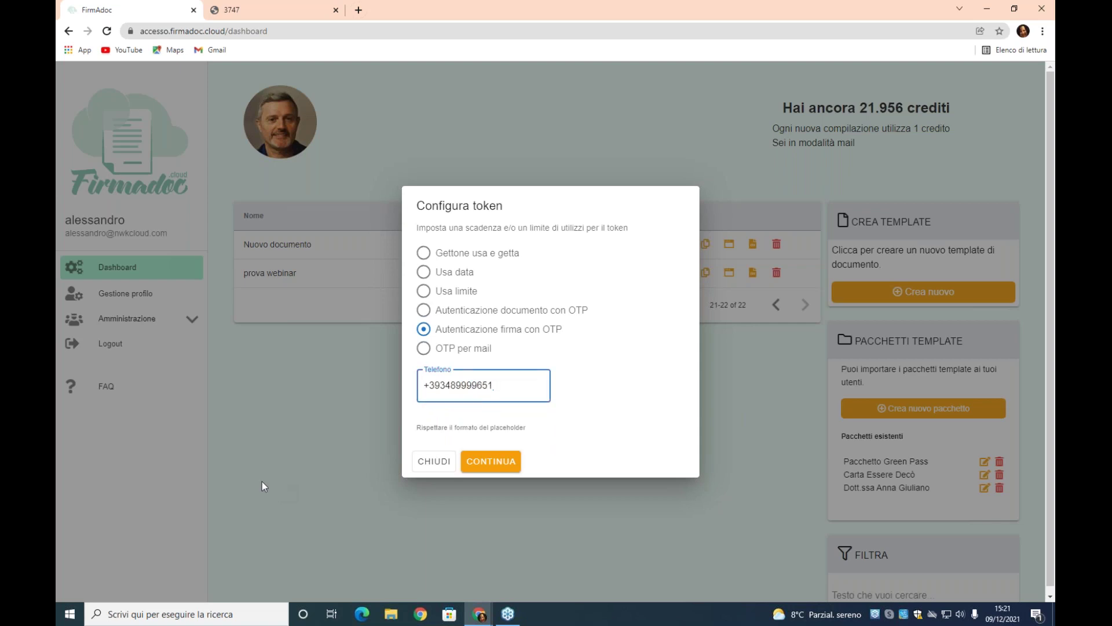
left_click(480, 465)
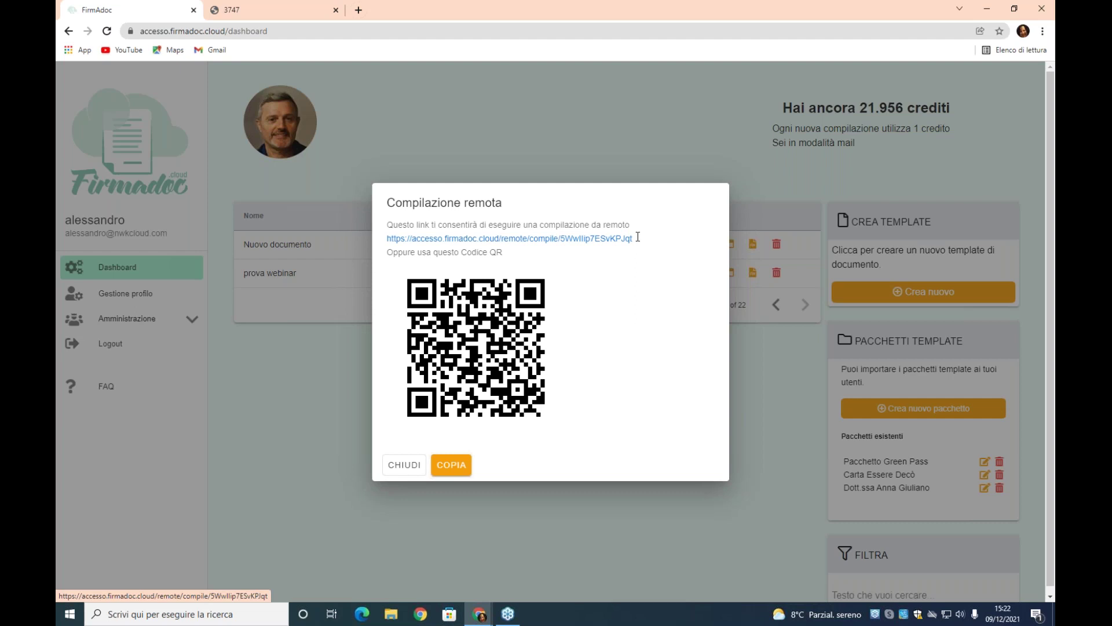
Step: Copy the remote compilation link and open it
left_click(446, 464)
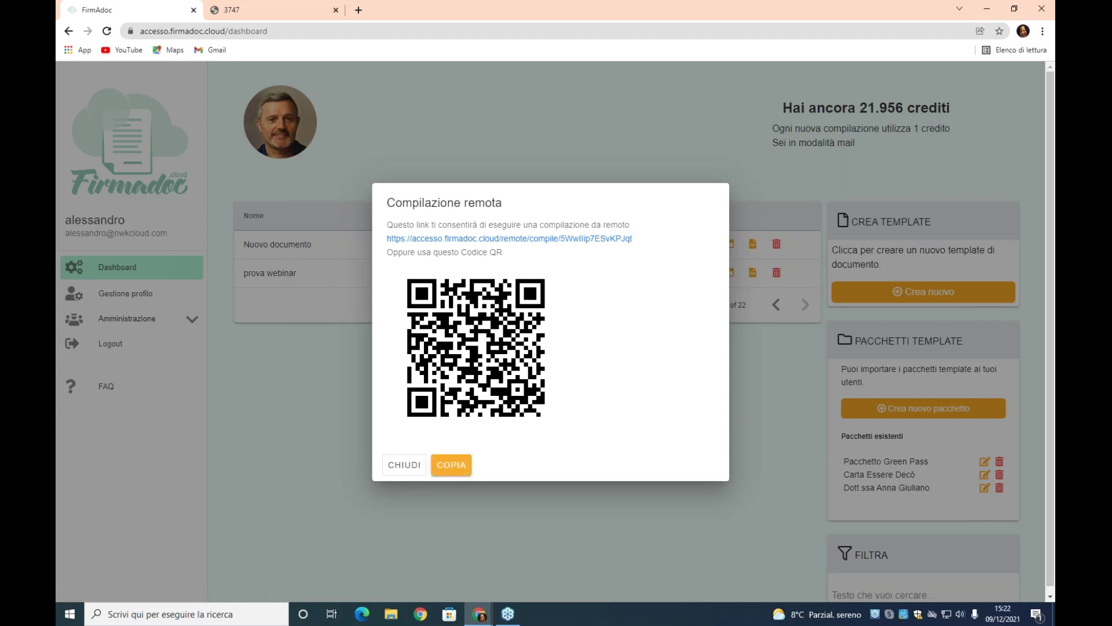
left_click(515, 239)
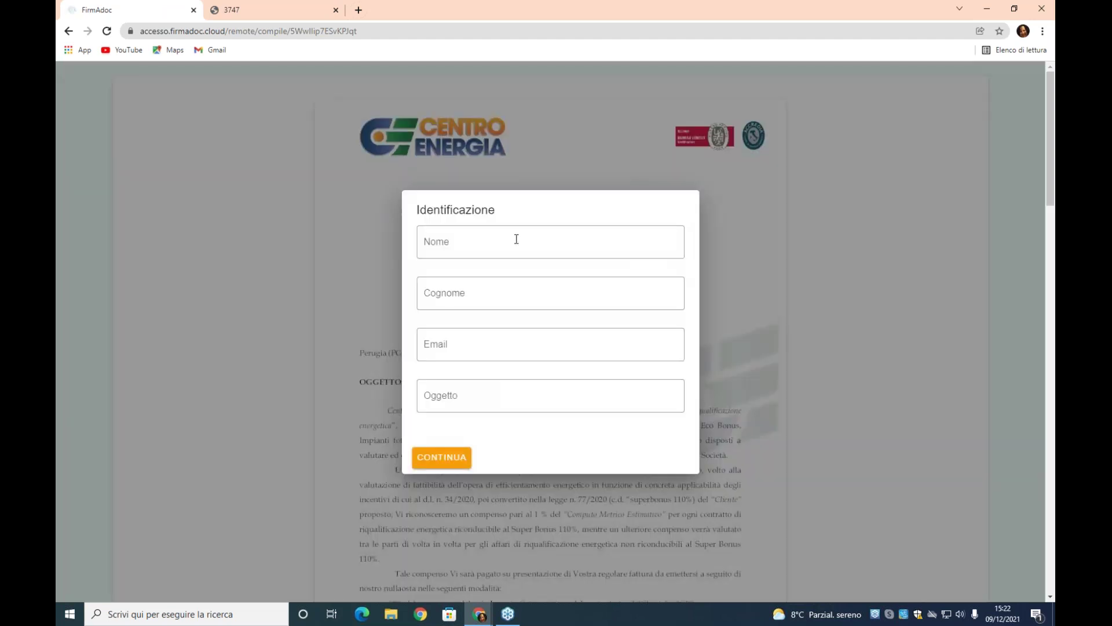
Step: Fill the remote form with placeholder name, surname and the signer's e-mail, then submit
left_click(475, 242)
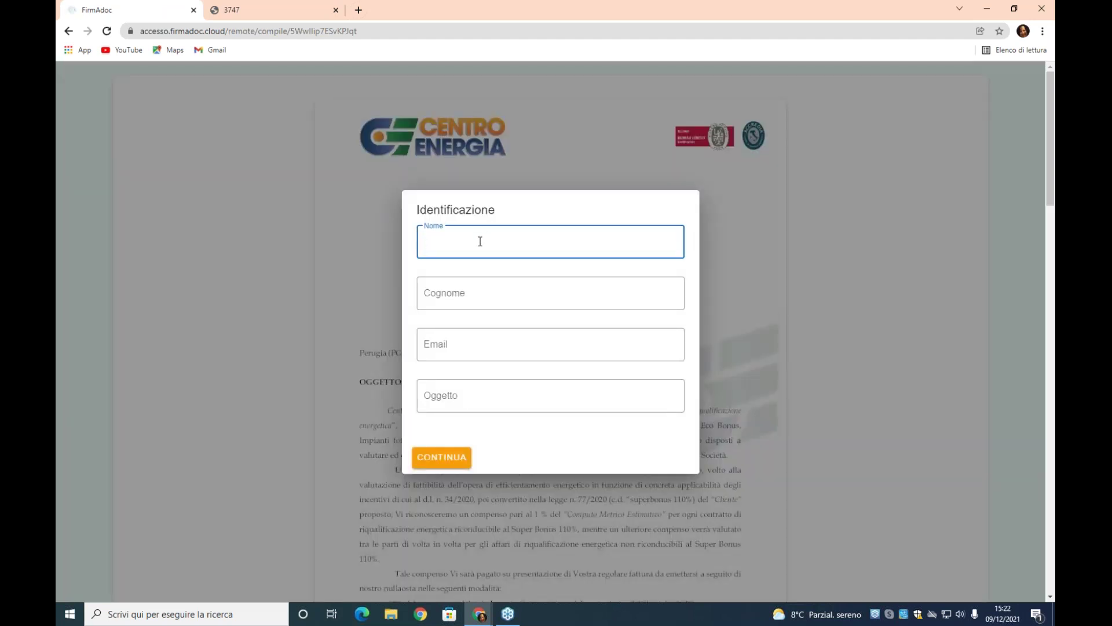
type("hgfougy")
left_click(422, 293)
type("ugyoguygy")
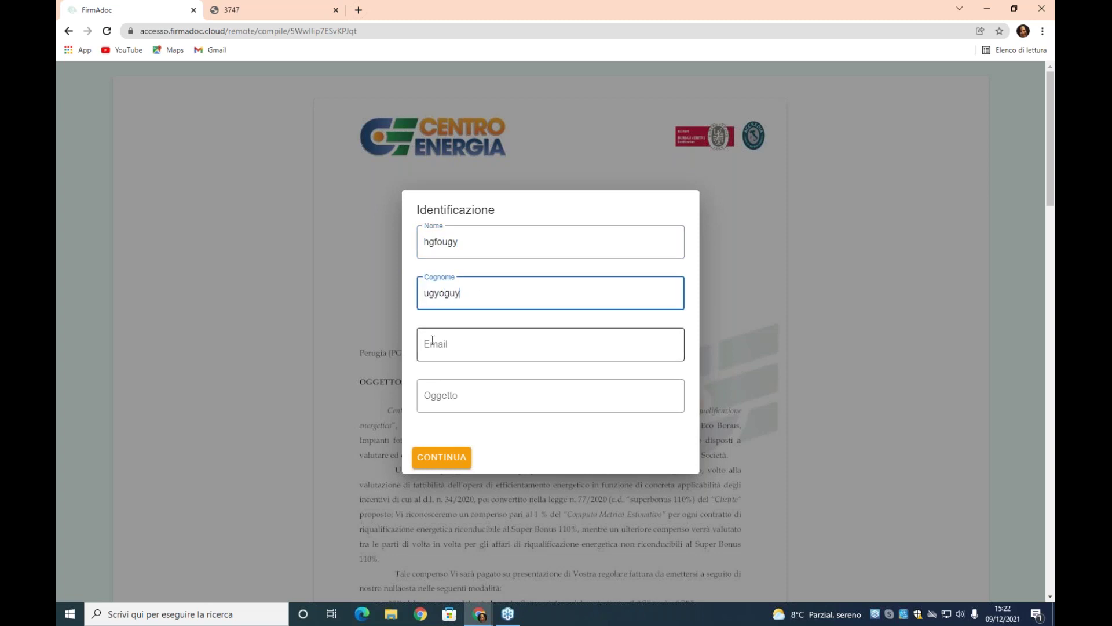
left_click(429, 347)
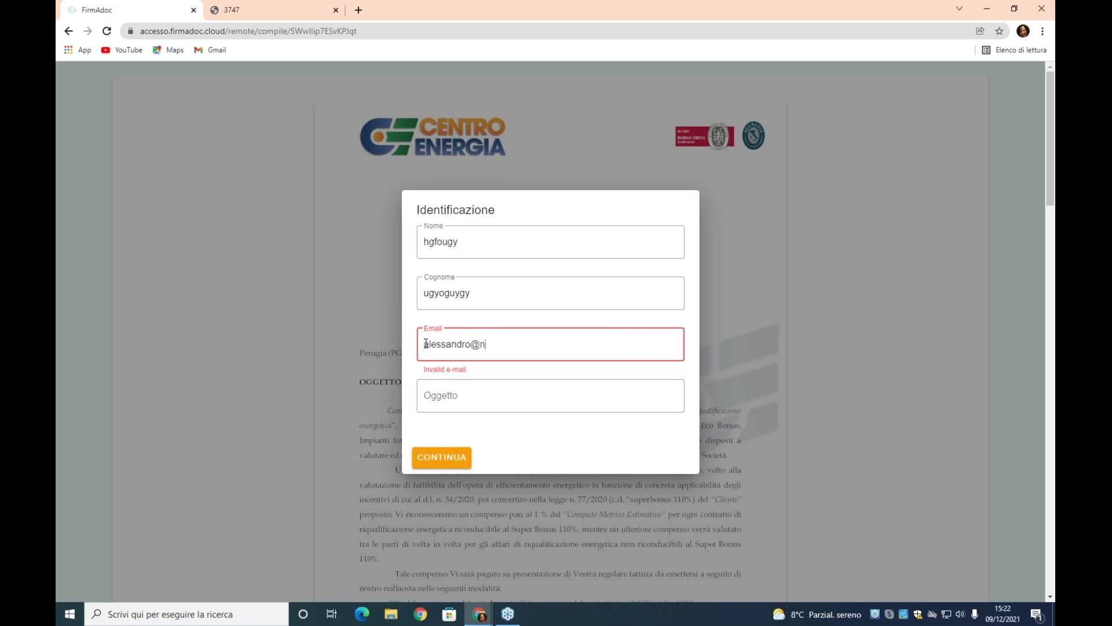
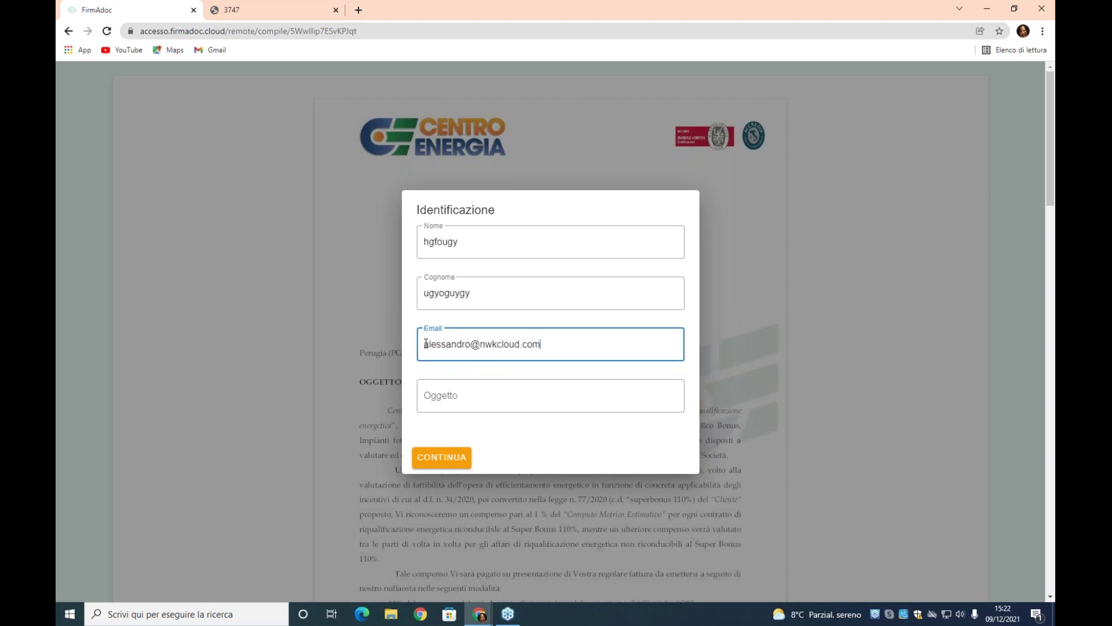
left_click(423, 457)
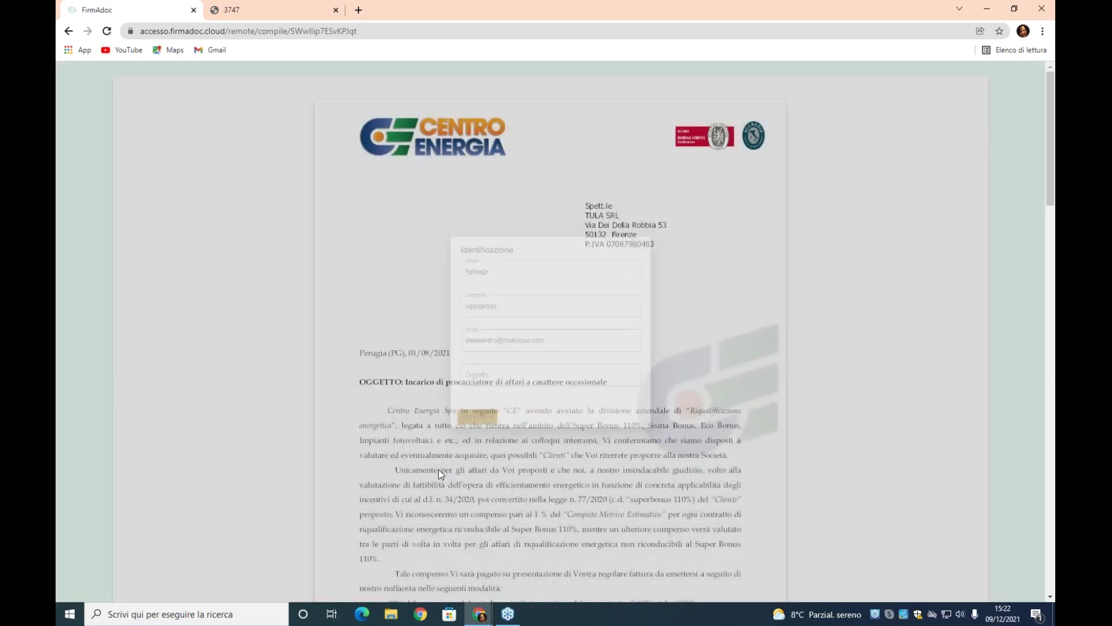
Step: Set the document date to 28/12/2021 using the date picker
scroll(488, 475, "down", 8)
scroll(519, 399, "down", 6)
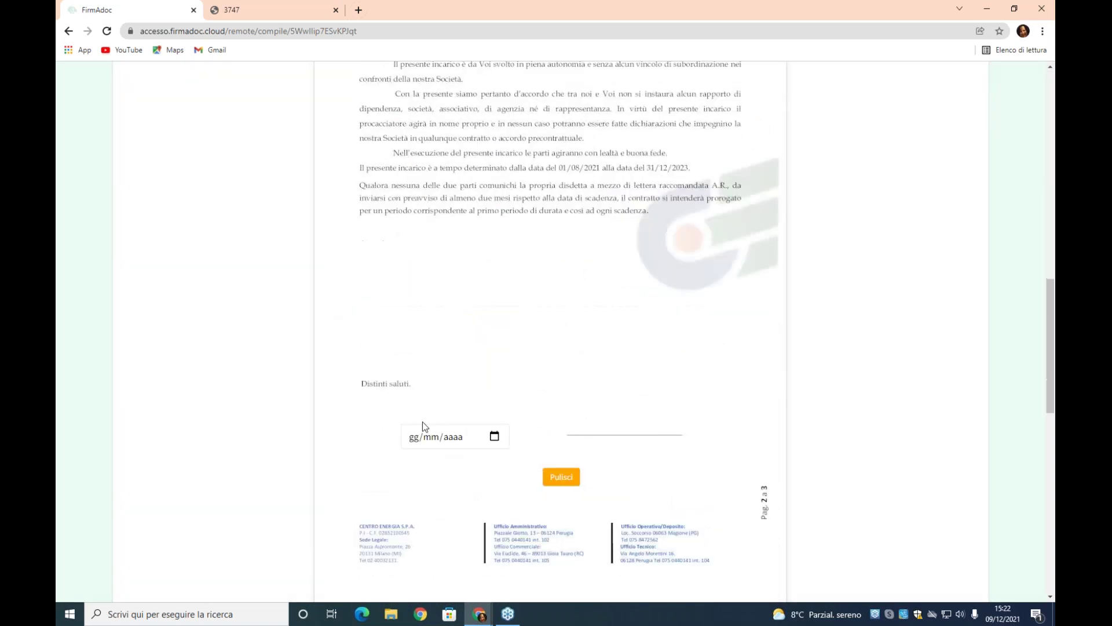
left_click(494, 436)
left_click(432, 376)
Step: Sign in the TULA SRL signature box and save the compiled document
mouse_move(586, 417)
left_mouse_down()
mouse_move(652, 412)
mouse_move(622, 425)
mouse_move(708, 447)
left_mouse_up()
scroll(695, 434, "down", 10)
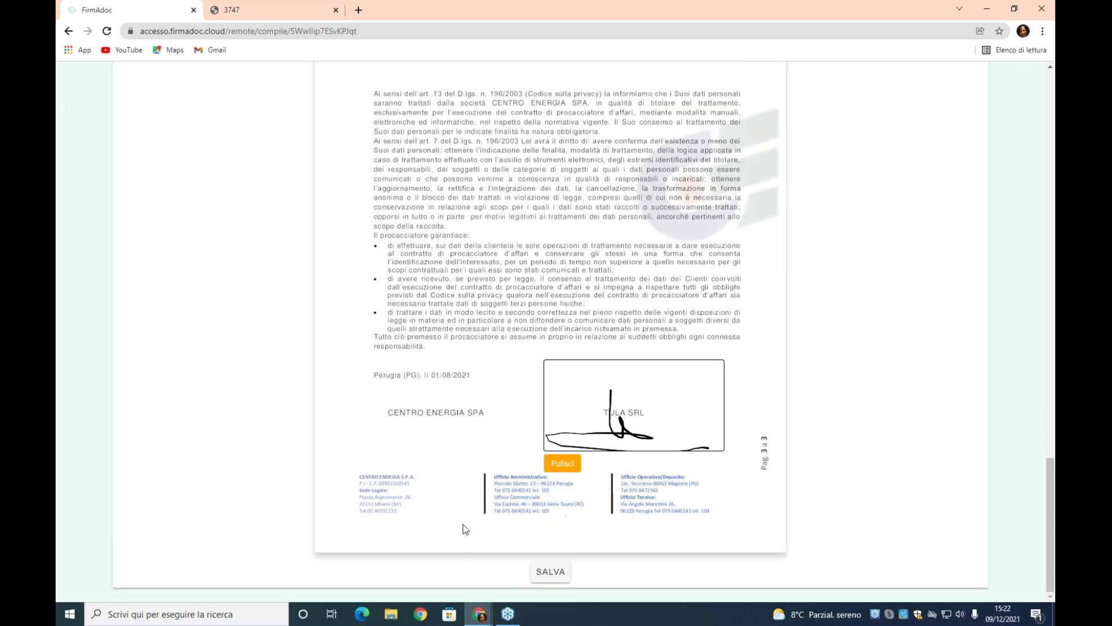
left_click(543, 572)
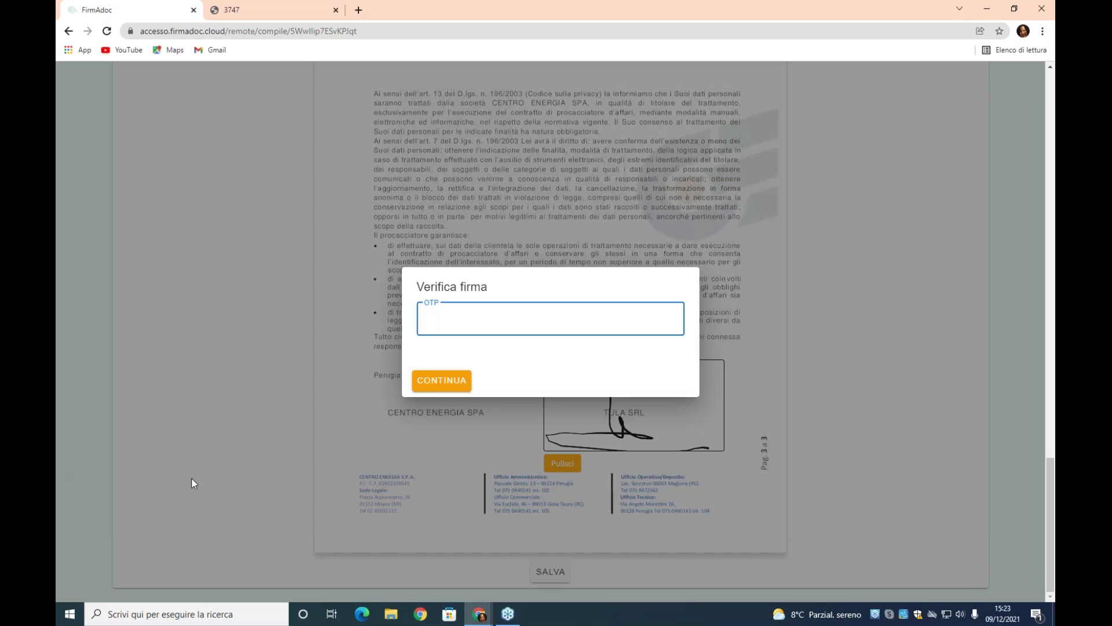
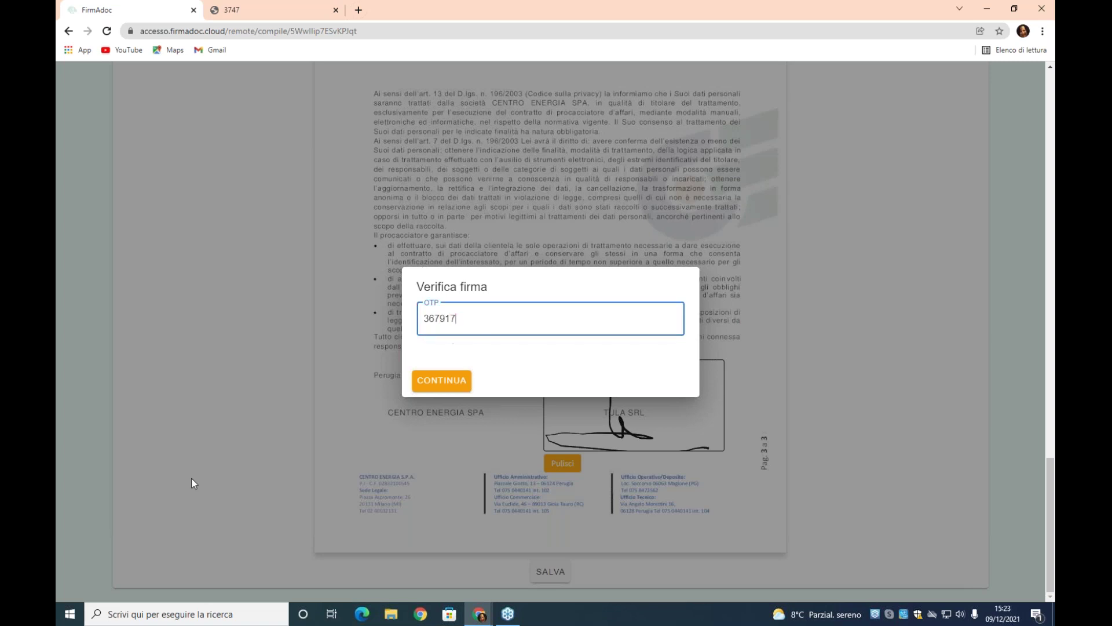
Step: Verify the signature with the received OTP code, then clear the thank-you path from the address
left_click(430, 381)
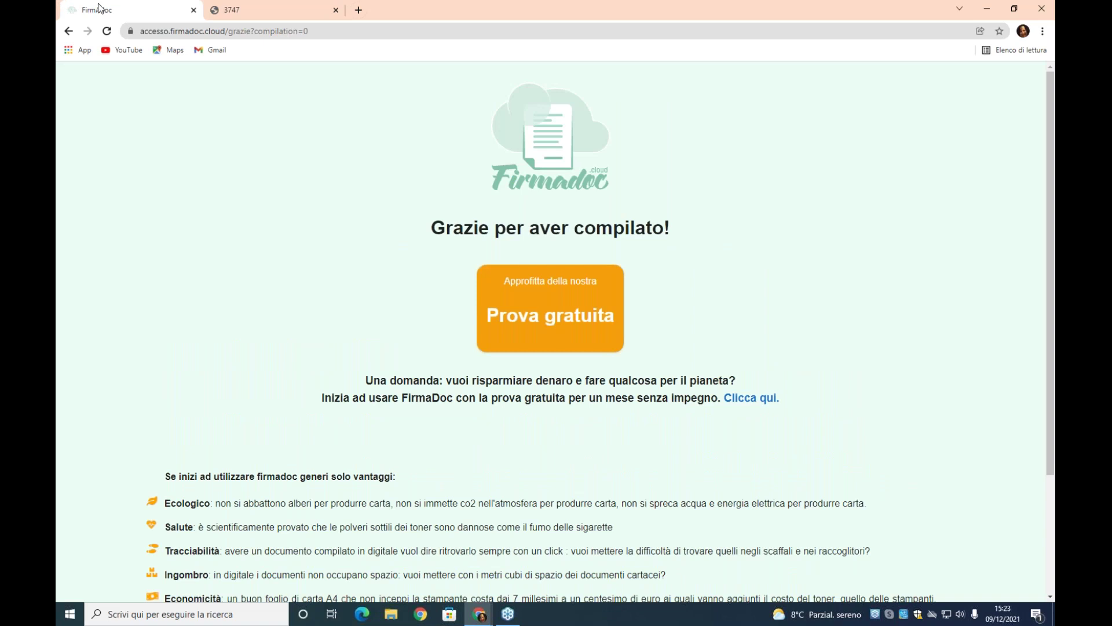
left_click_drag(229, 30, 746, 32)
key("BackSpace")
Step: Return to the dashboard and page forward to the prova webinar template, now at 2 compilations
key("Return")
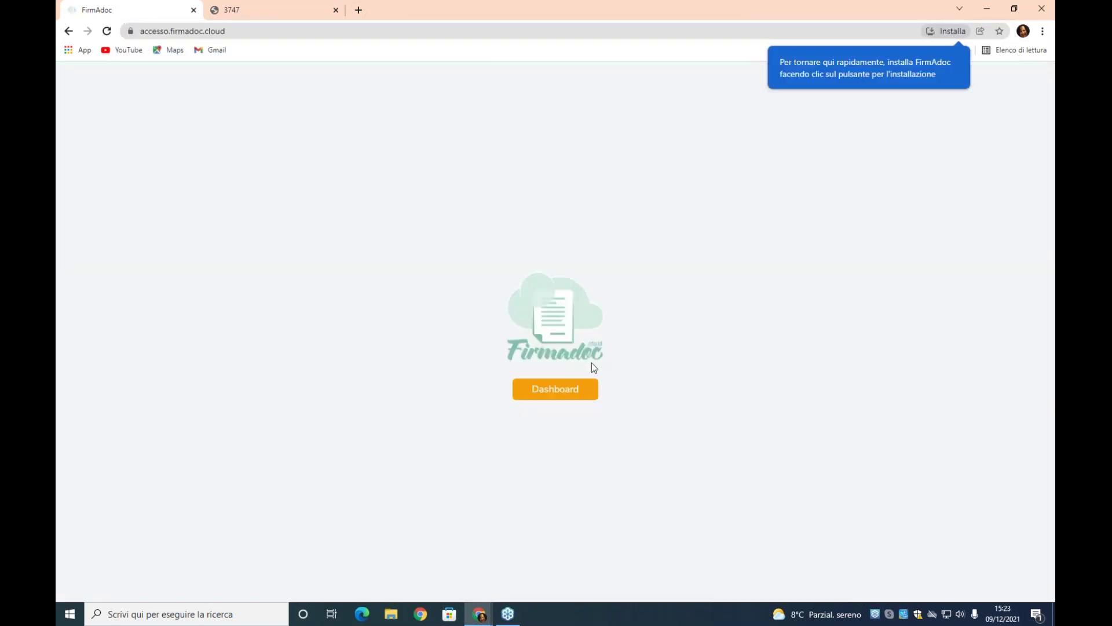
left_click(557, 389)
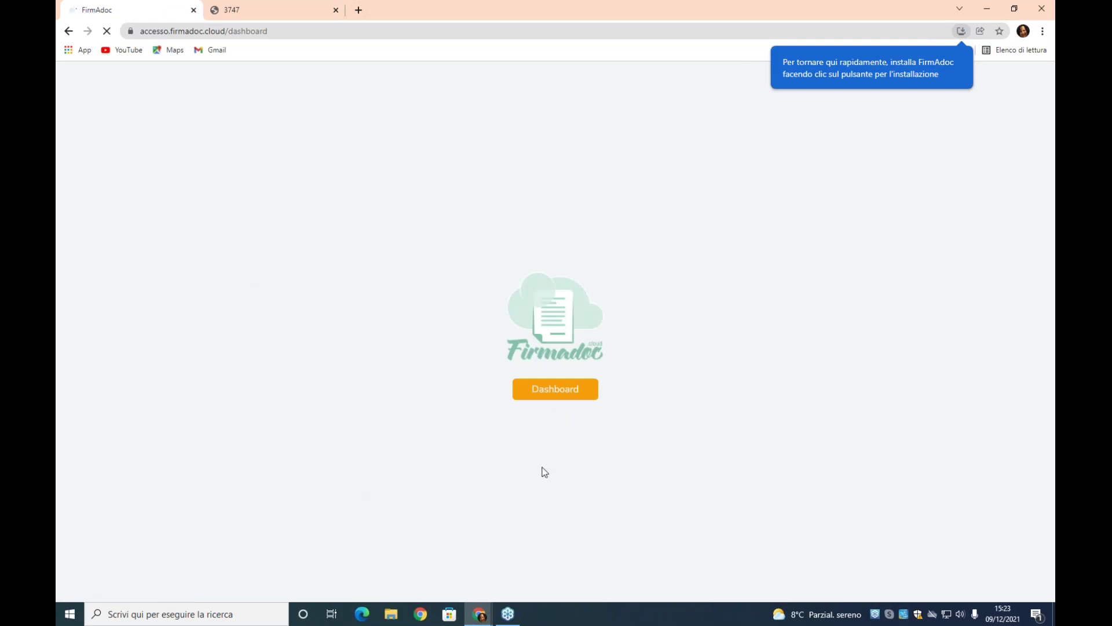
left_click(805, 551)
left_click(806, 534)
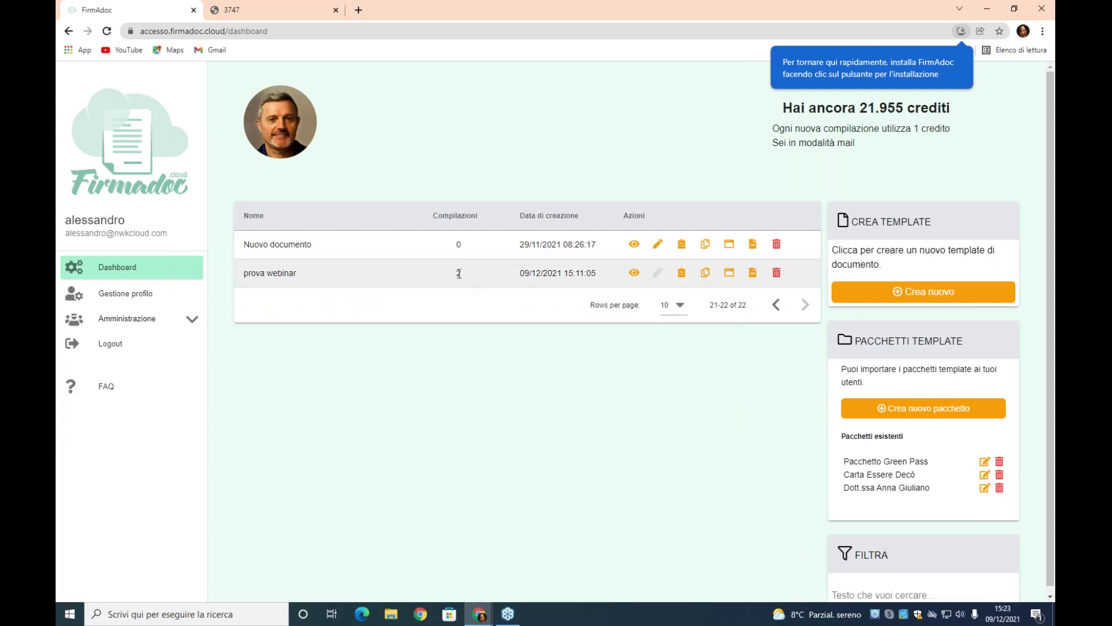
Step: Open prova webinar's consent list and view the OTP-signed consent PDF, scrolling through its pages
left_click(681, 272)
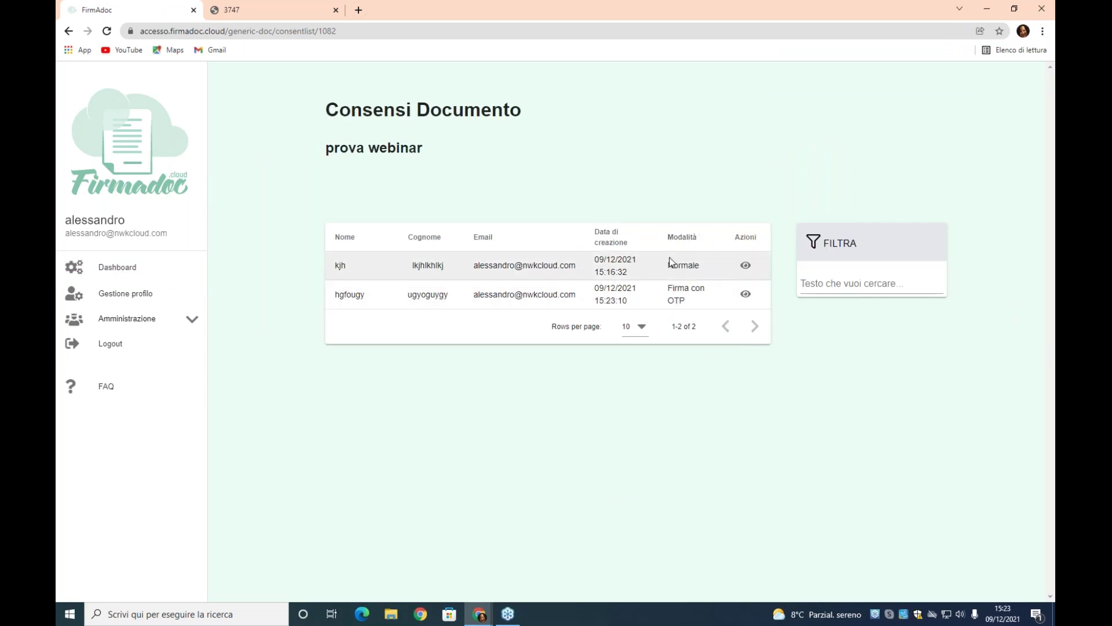
left_click(745, 295)
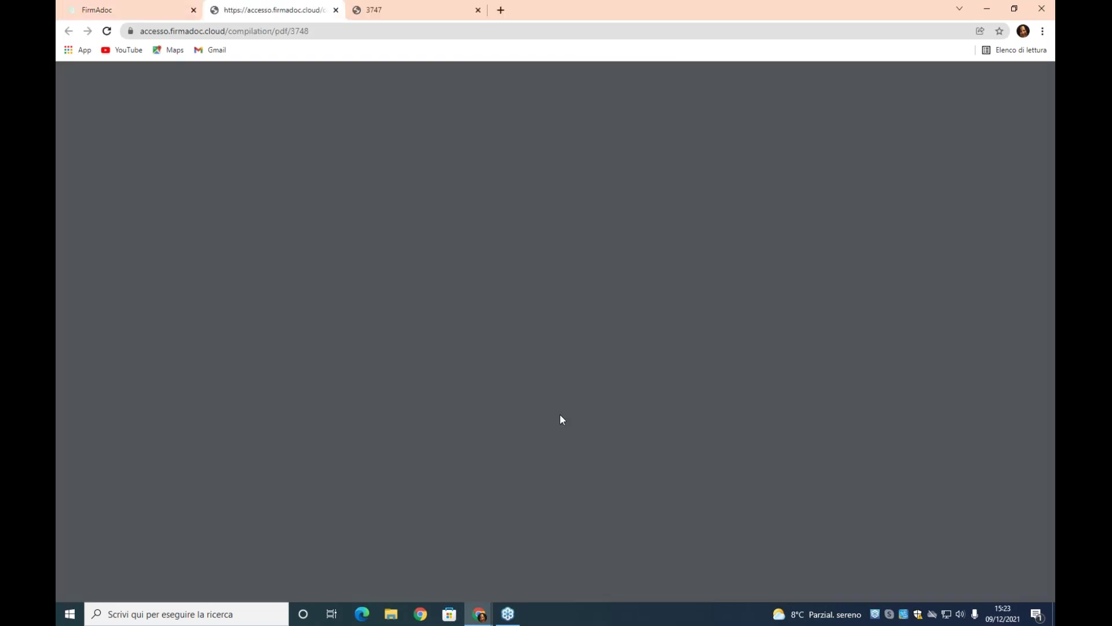
scroll(580, 420, "down", 15)
scroll(582, 422, "down", 13)
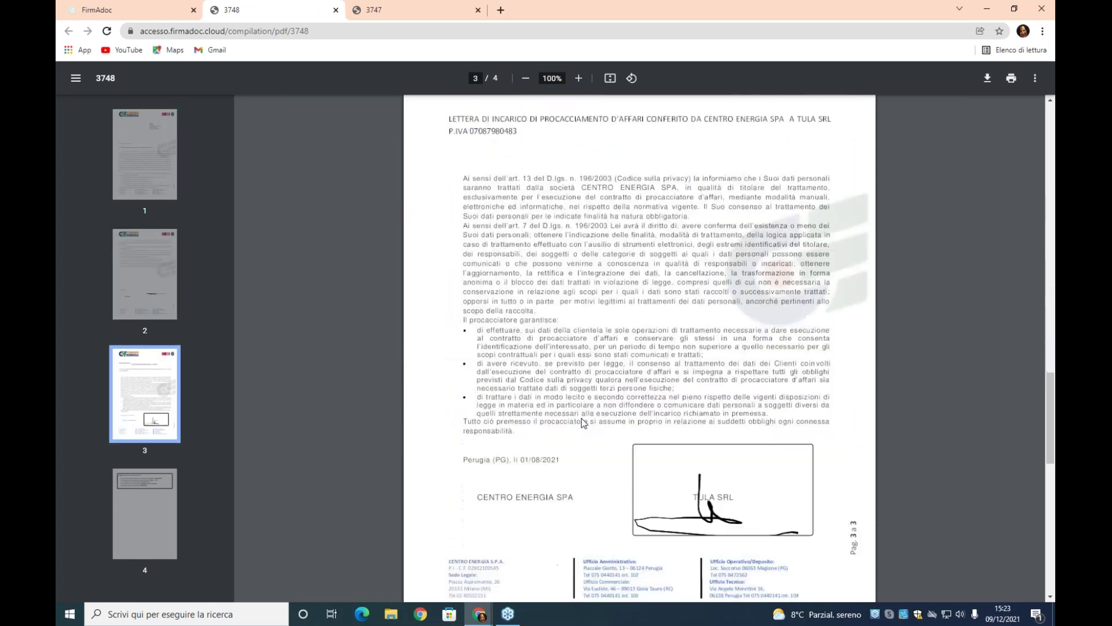
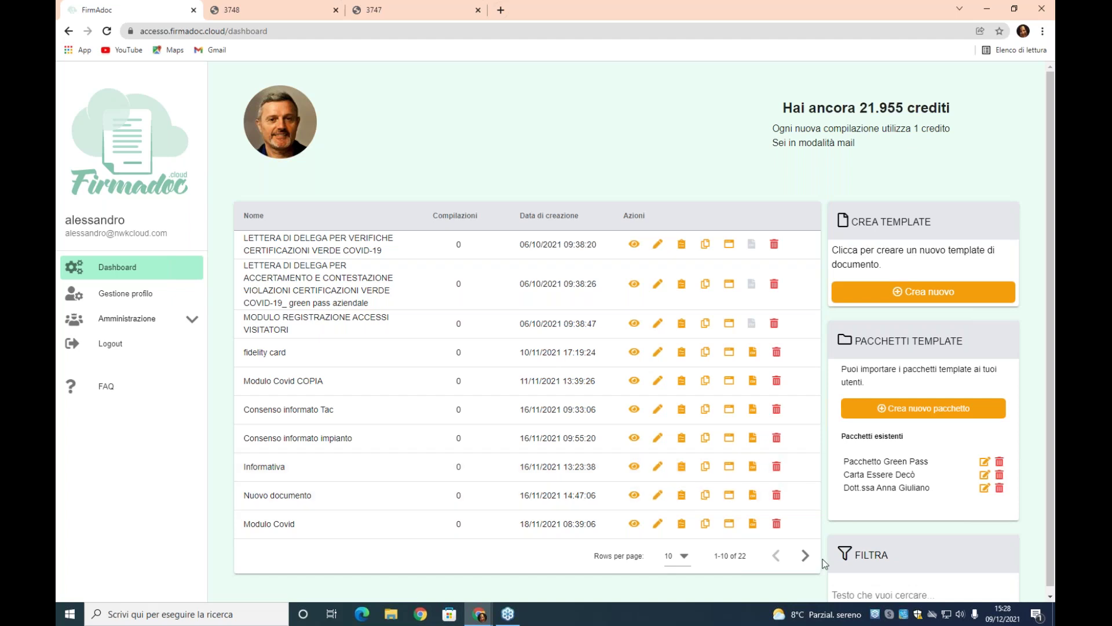
Step: Page through the template list to the last two templates, then back to the first page
left_click(804, 556)
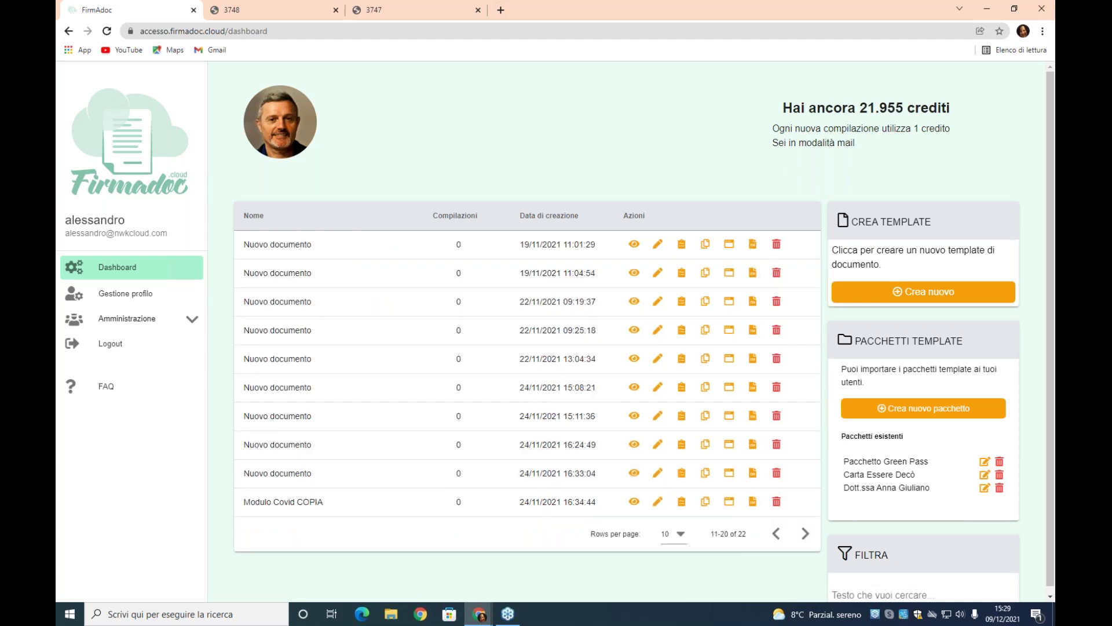
left_click(805, 535)
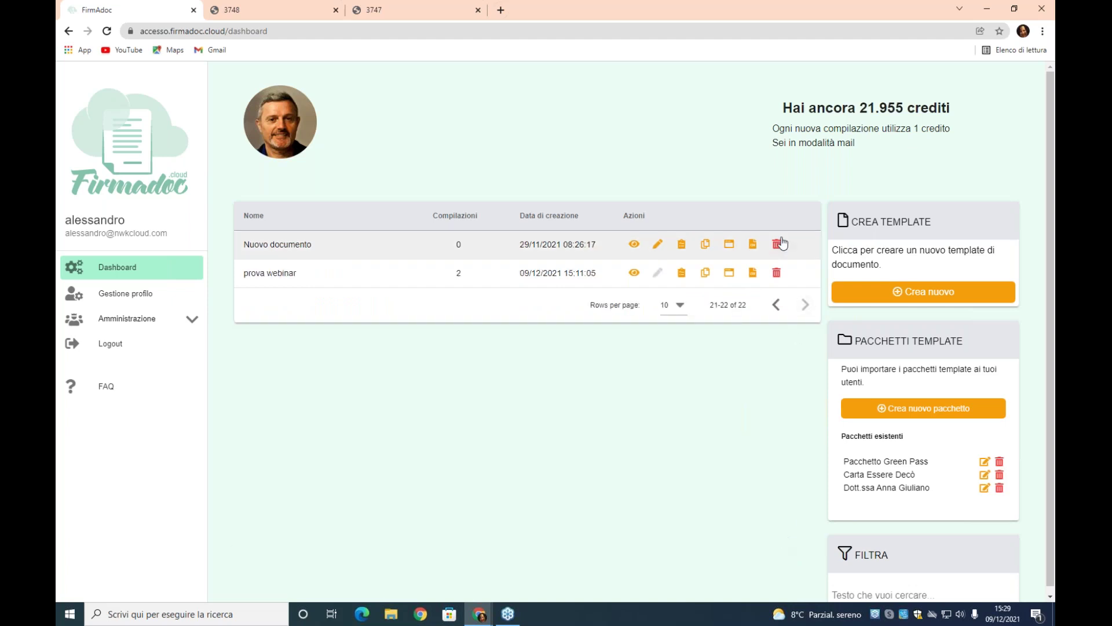
left_click(774, 305)
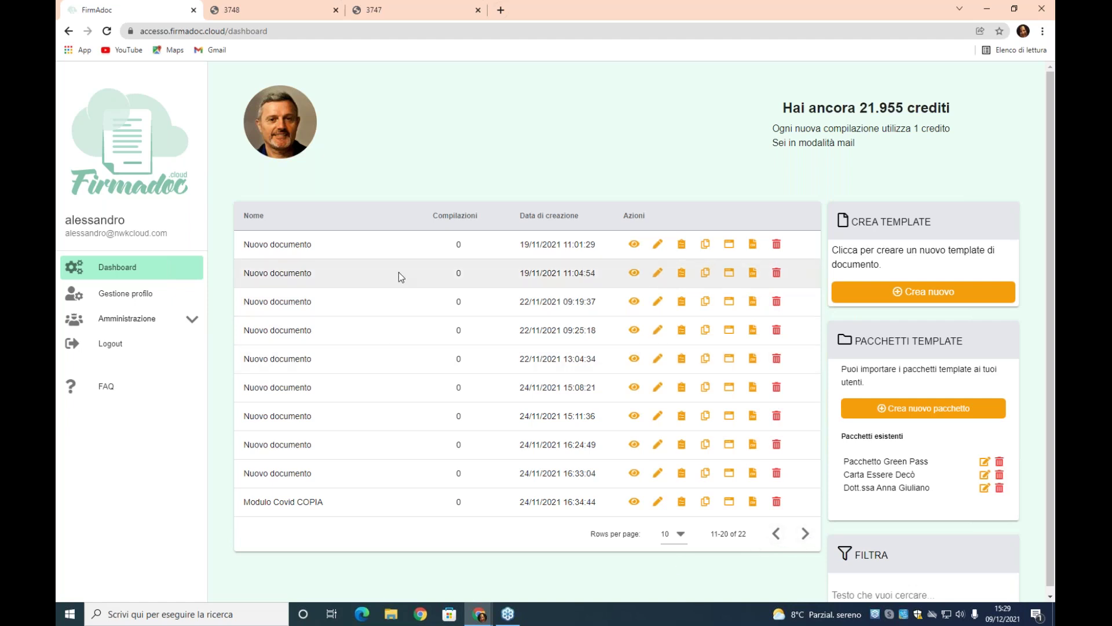
left_click(776, 533)
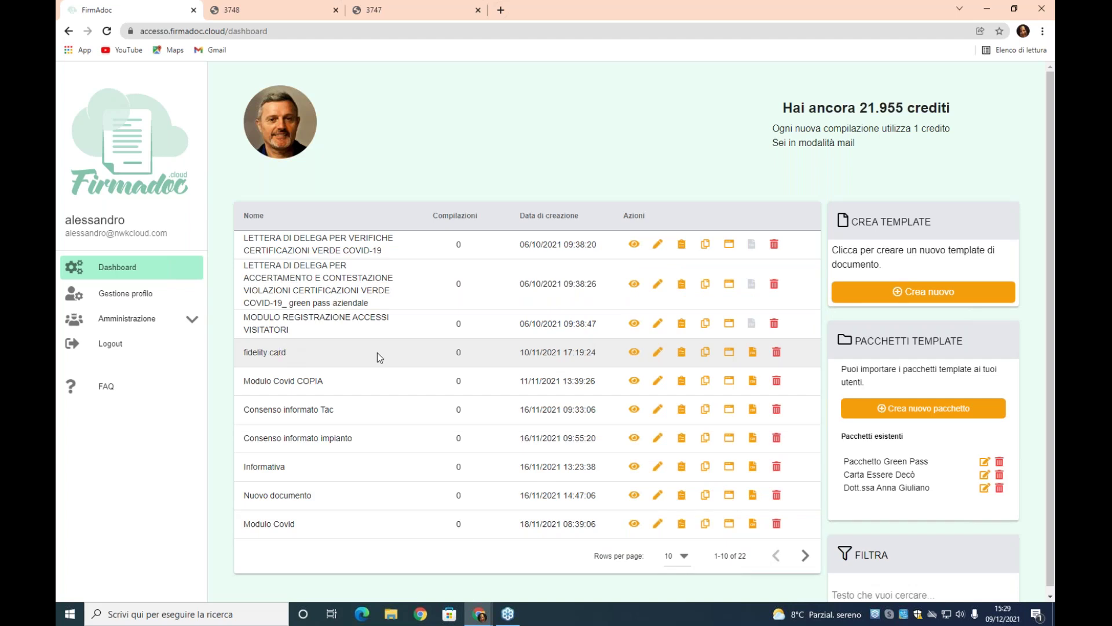
Step: Preview the fidelity card form in Italiano with placeholder Nome and Cognome and an e-mail address, then continue
left_click(635, 355)
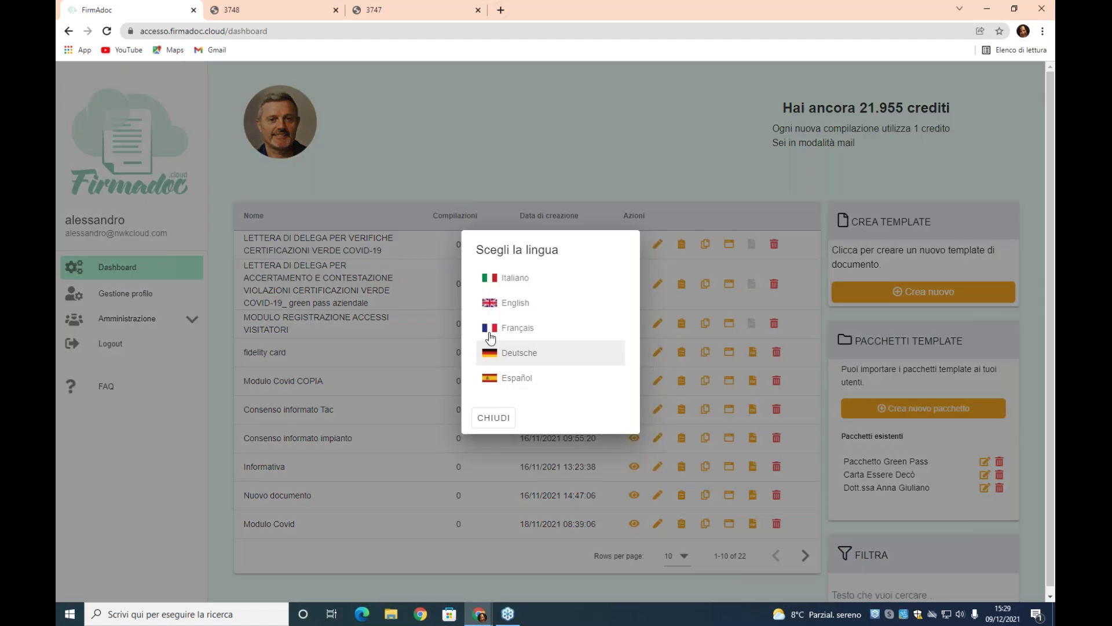
left_click(489, 277)
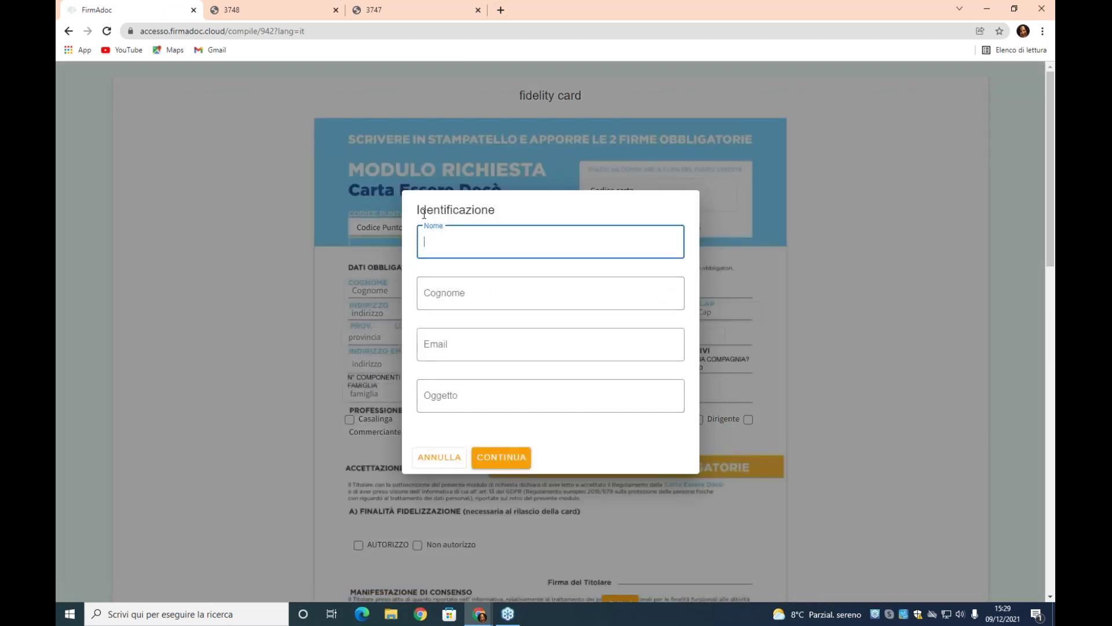
type("àoèkjhjh")
key("Tab")
type("oijhèoiuj")
left_click(447, 349)
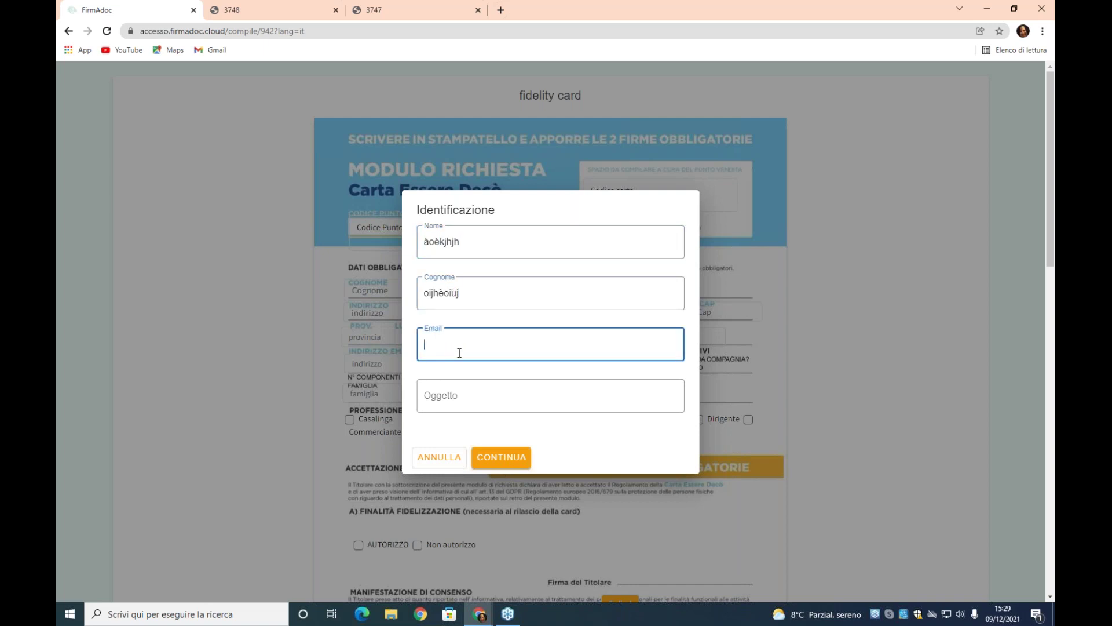
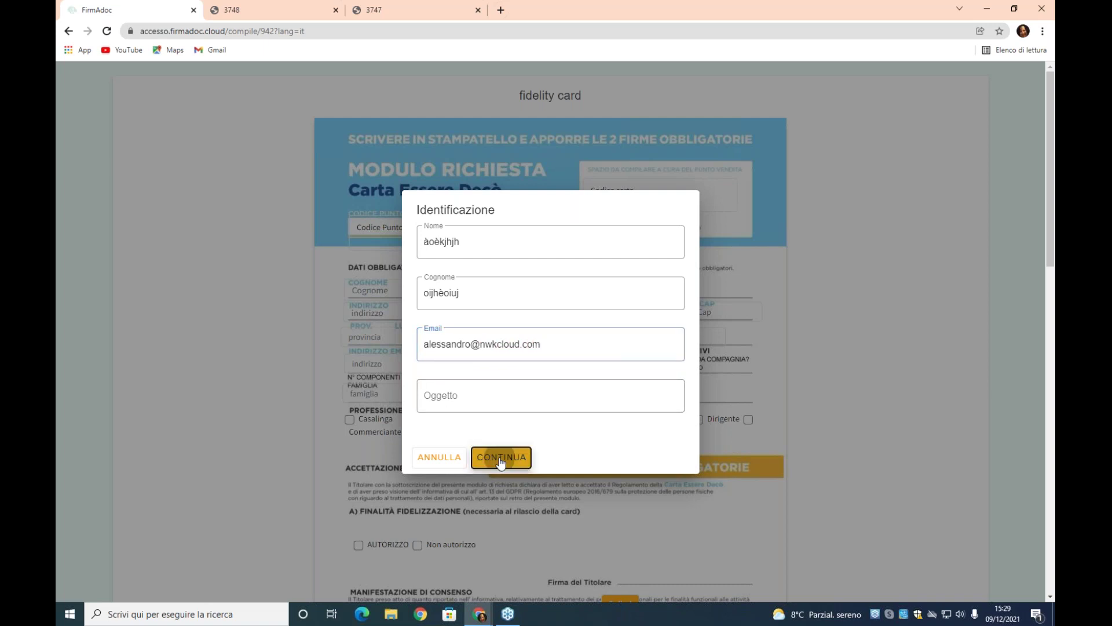
left_click(483, 454)
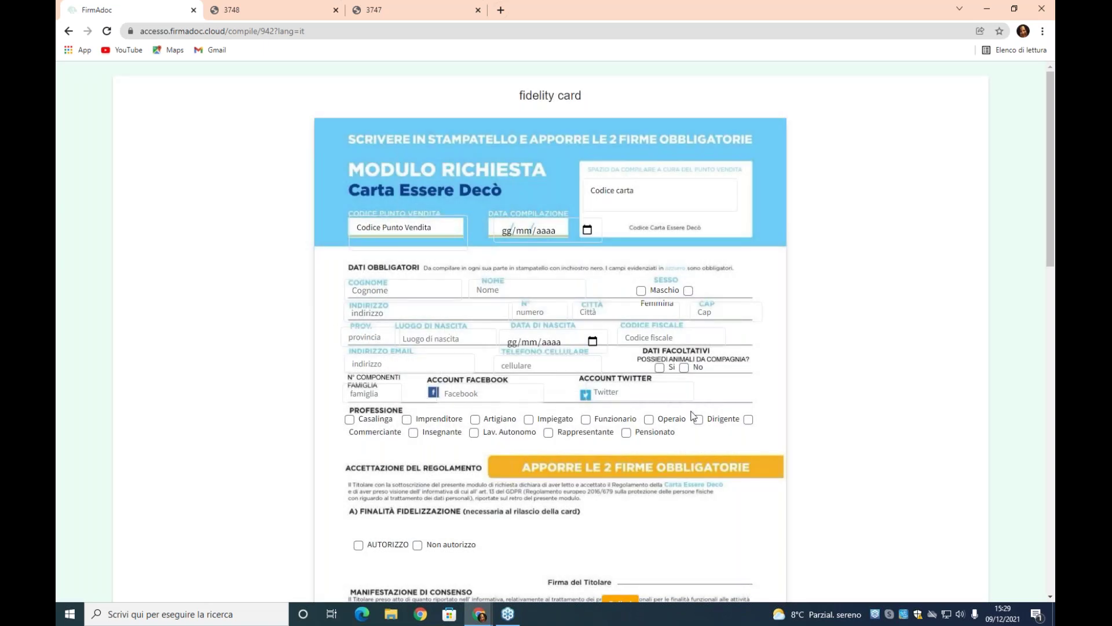
Step: Scroll the Carta Essere Decò form down to its consent sections and back, then return to the dashboard
scroll(571, 436, "down", 3)
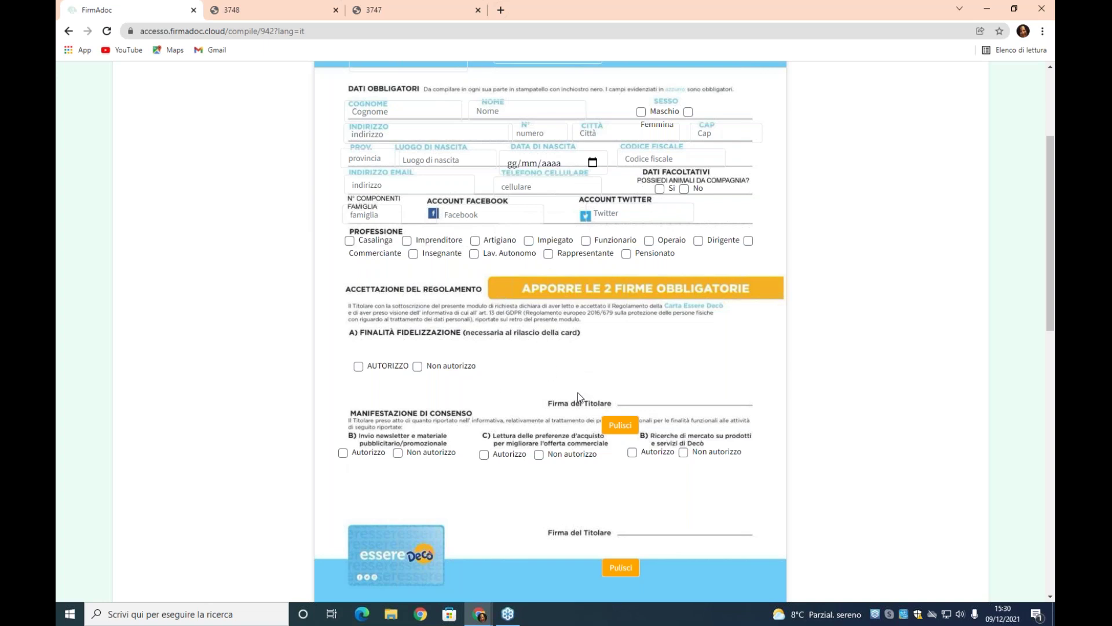
scroll(578, 397, "up", 3)
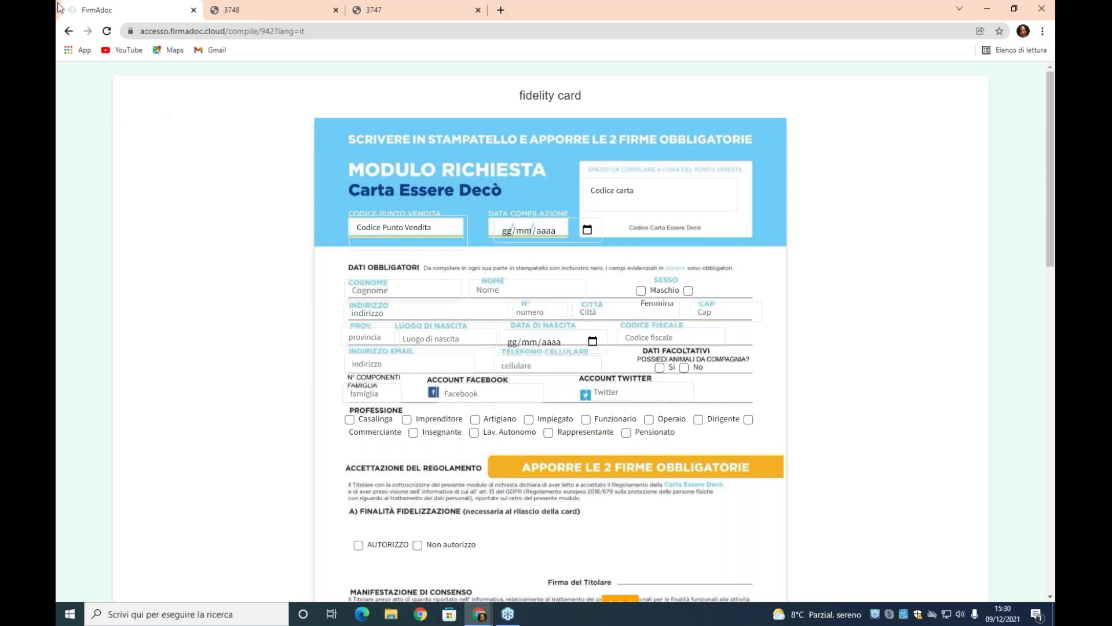
left_click(69, 32)
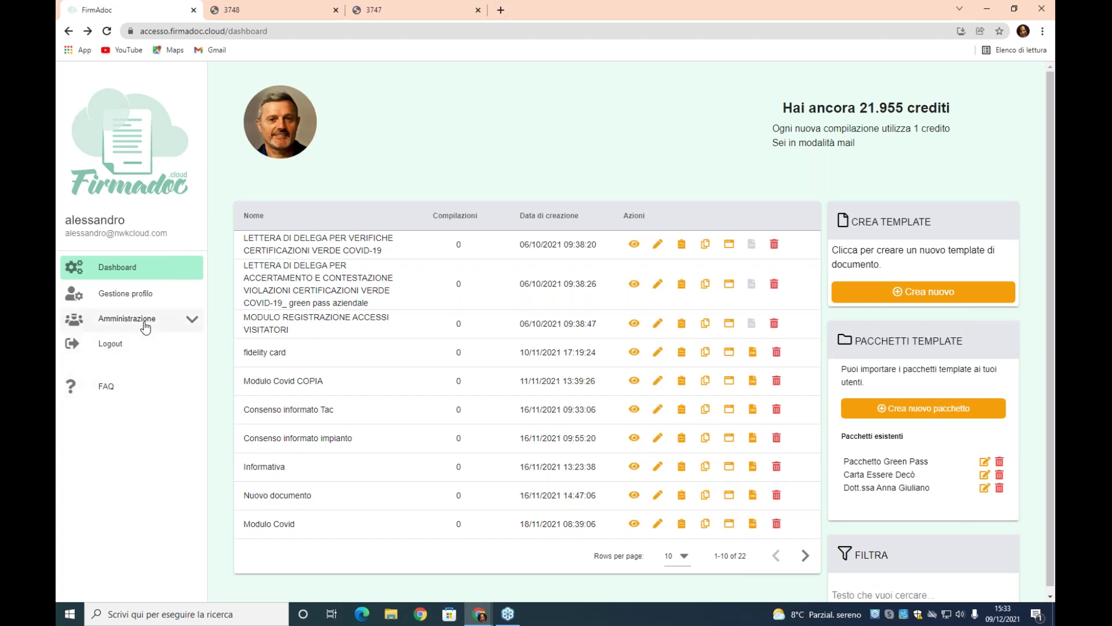
Step: Open Gestione profilo and scroll past the password section to Autenticazione a due fattori and Sessioni attive
left_click(115, 298)
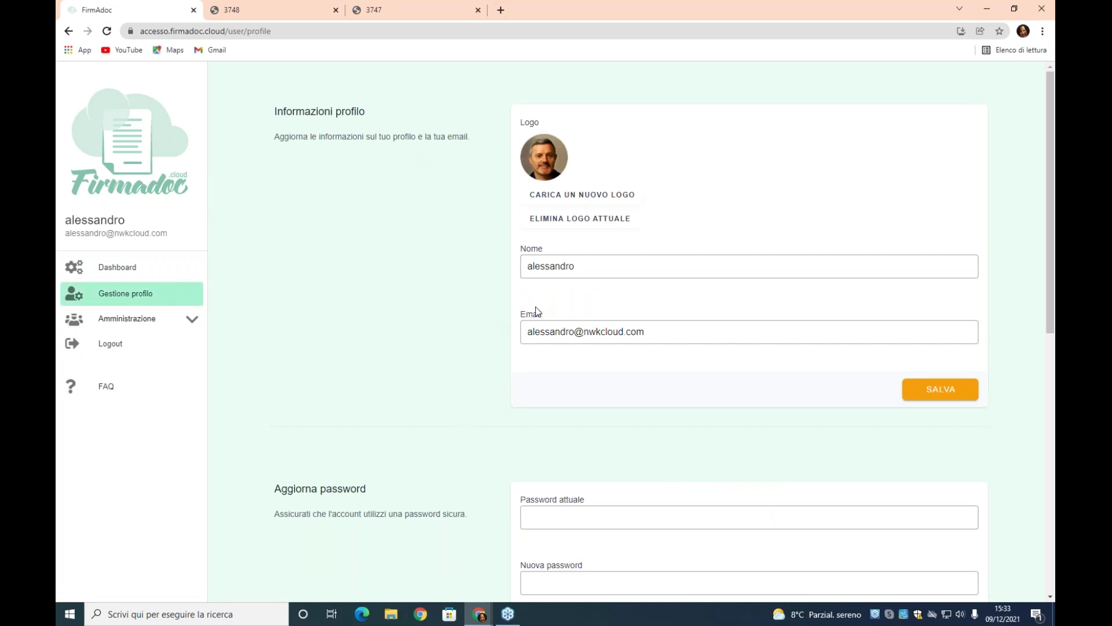
scroll(732, 318, "down", 3)
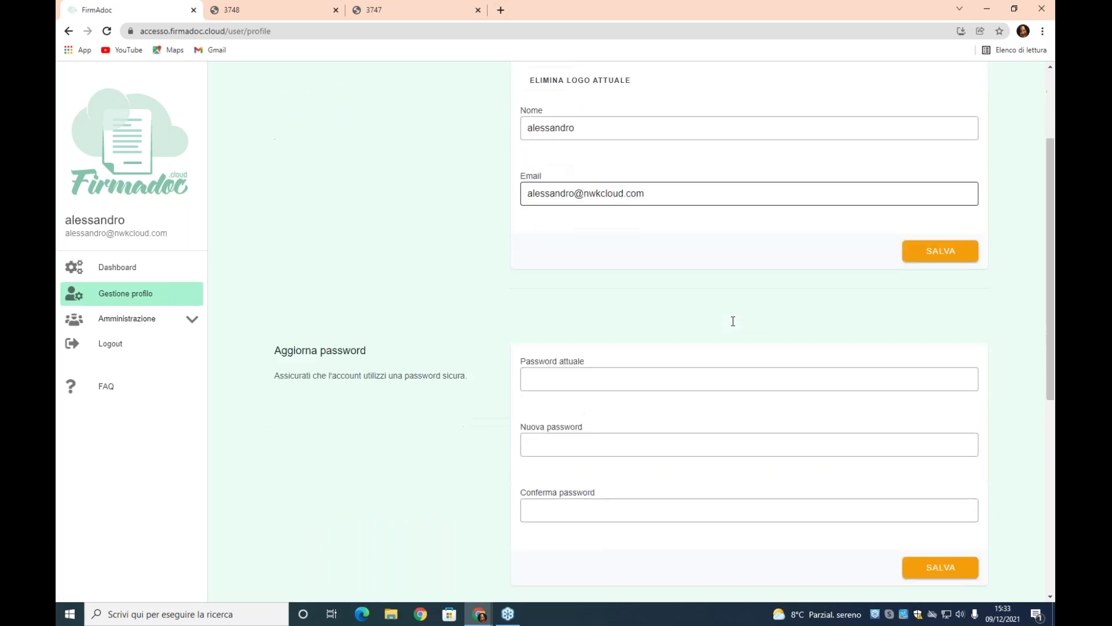
scroll(358, 307, "down", 2)
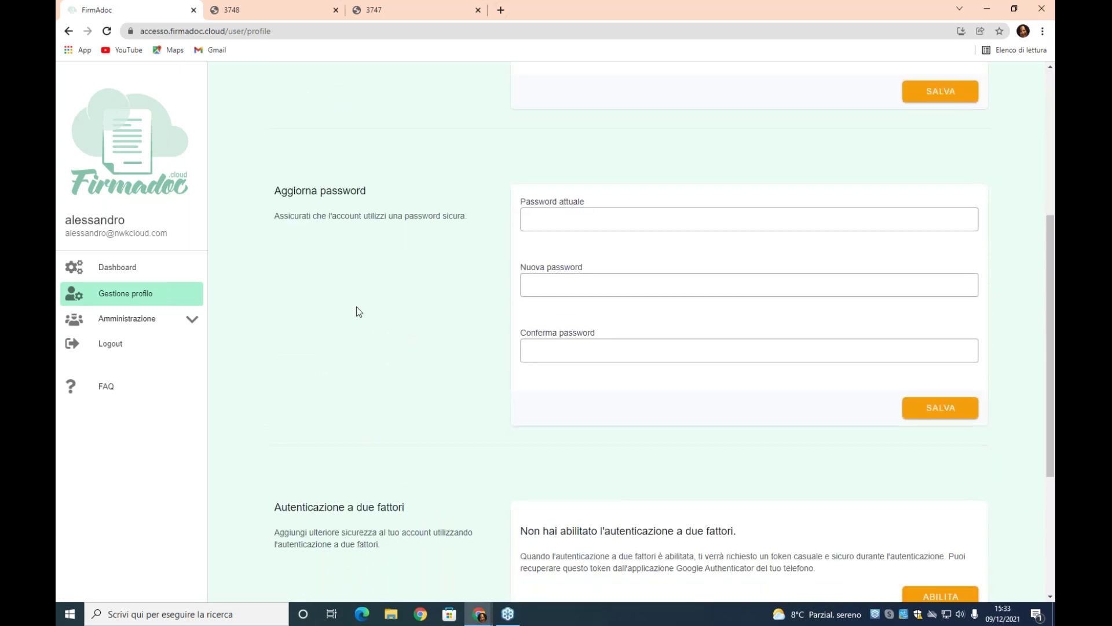
scroll(357, 311, "down", 4)
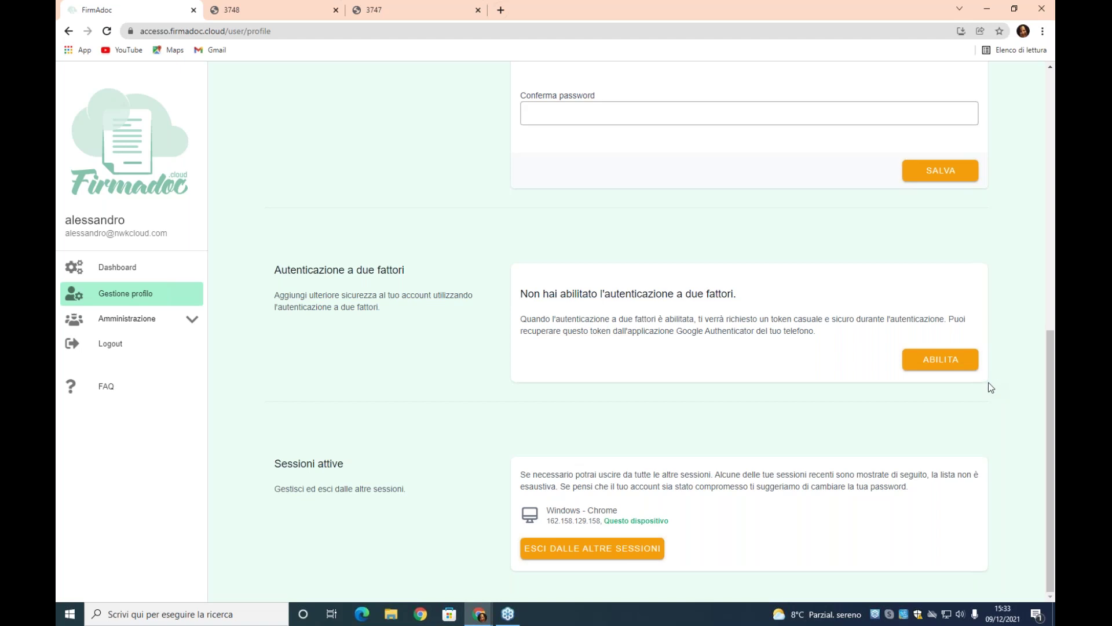
Step: Start enabling two-factor authentication, cancel the Confirm Password dialog with NEVERMIND, then expand Amministrazione
left_click(942, 359)
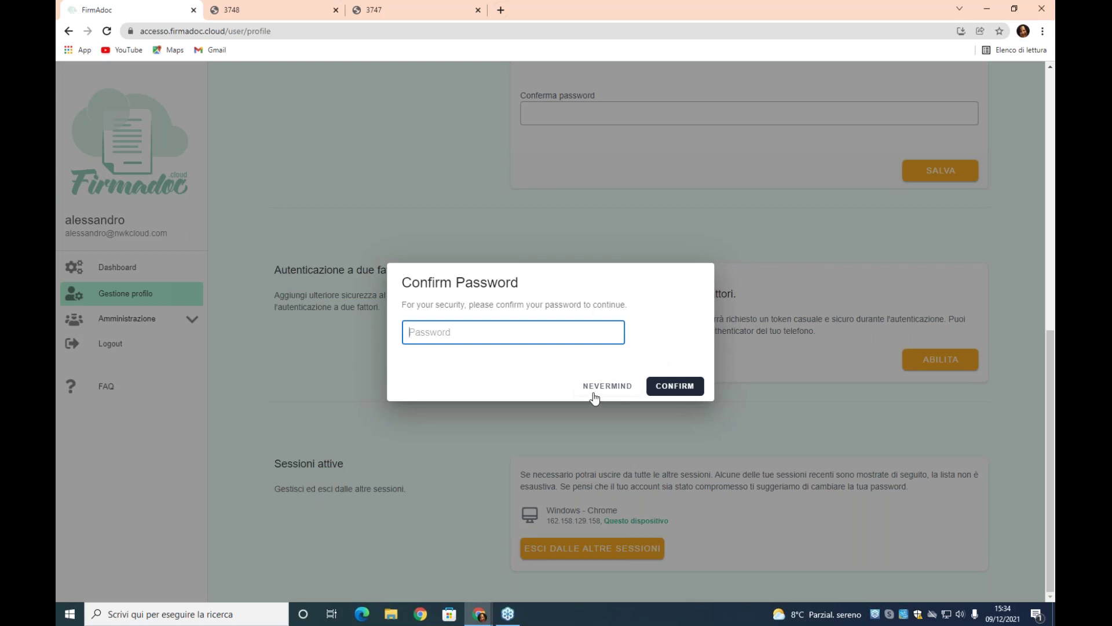
left_click(459, 446)
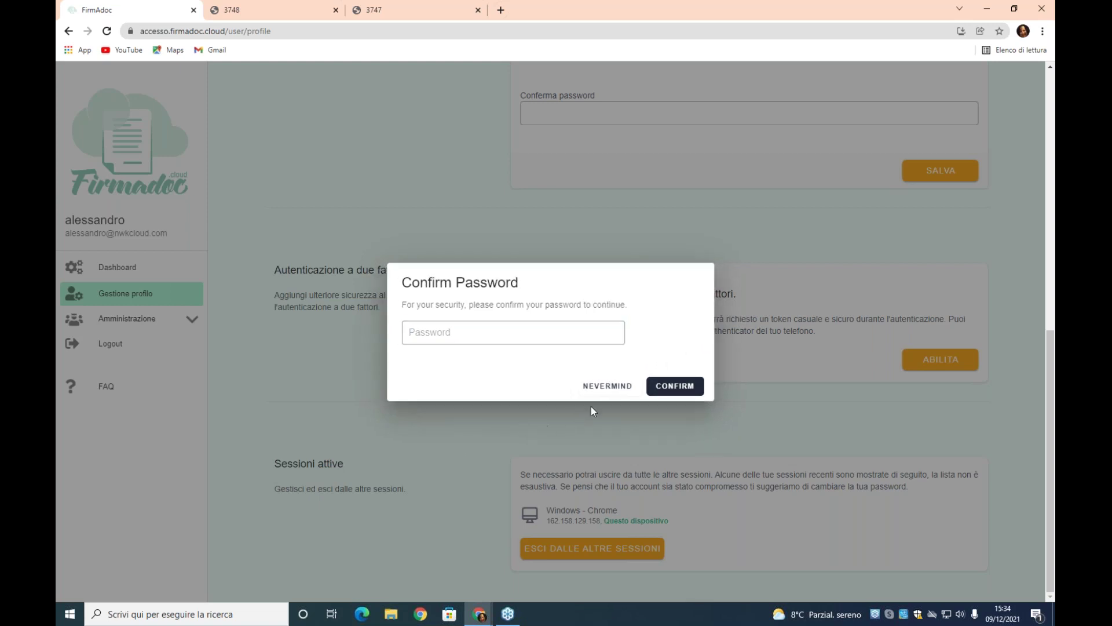
left_click(609, 410)
left_click(117, 268)
left_click(606, 387)
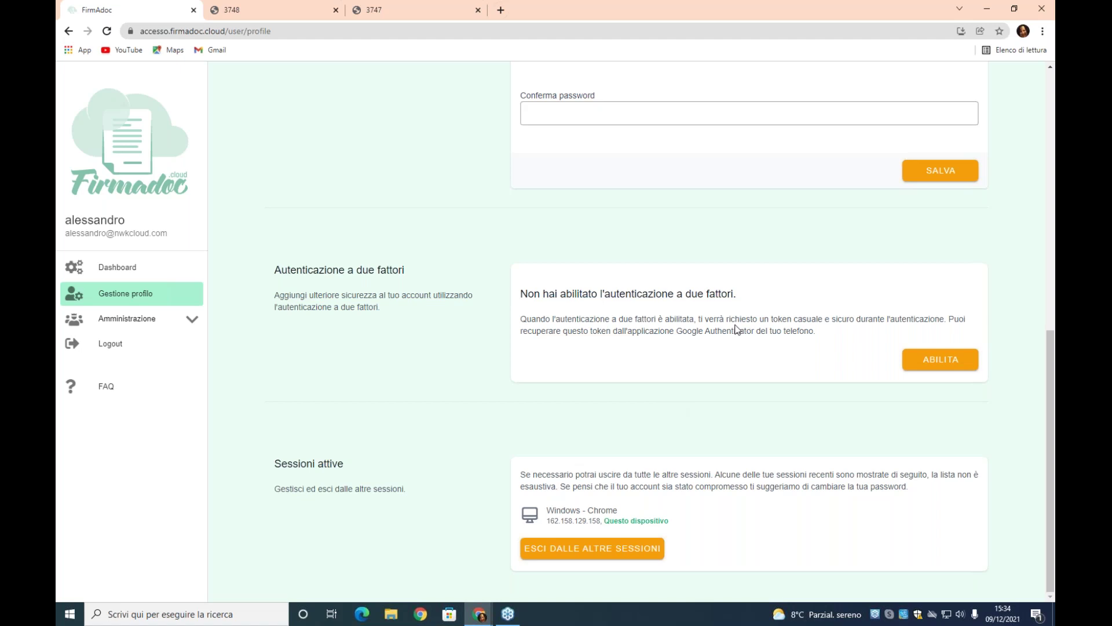
left_click(132, 324)
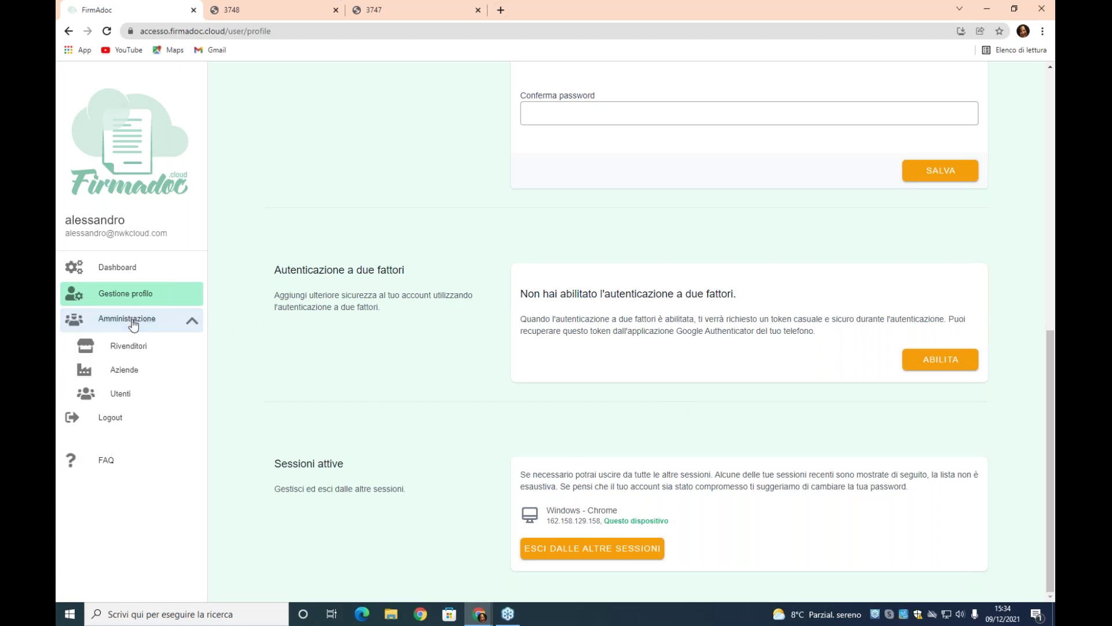
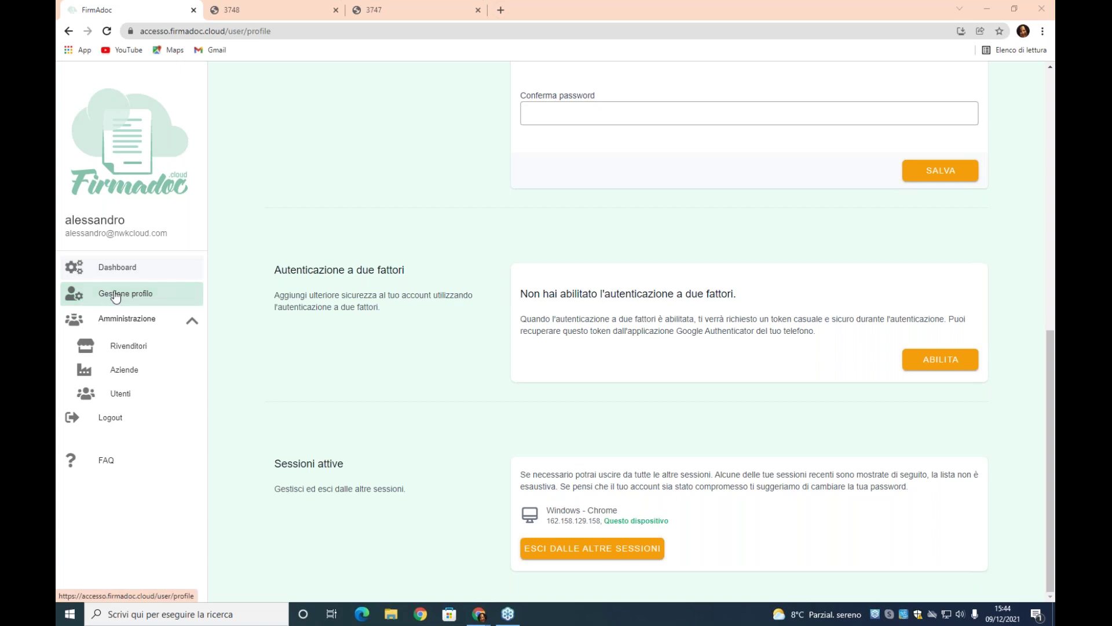
Step: From the dashboard, page the template list forward twice and open prova webinar's consent records
left_click(115, 271)
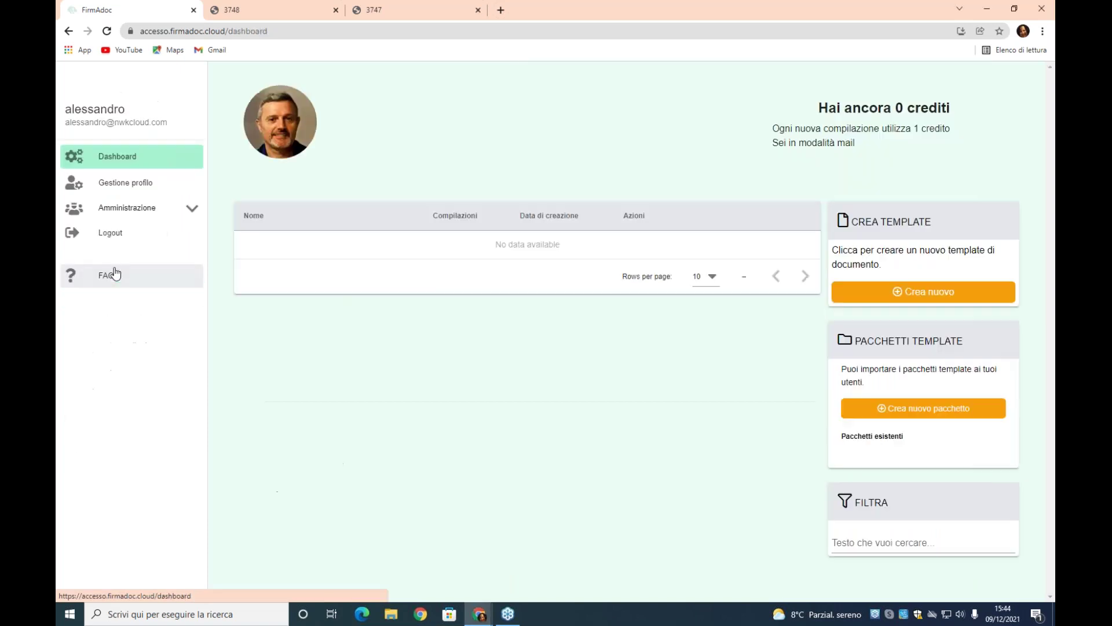
scroll(634, 487, "down", 1)
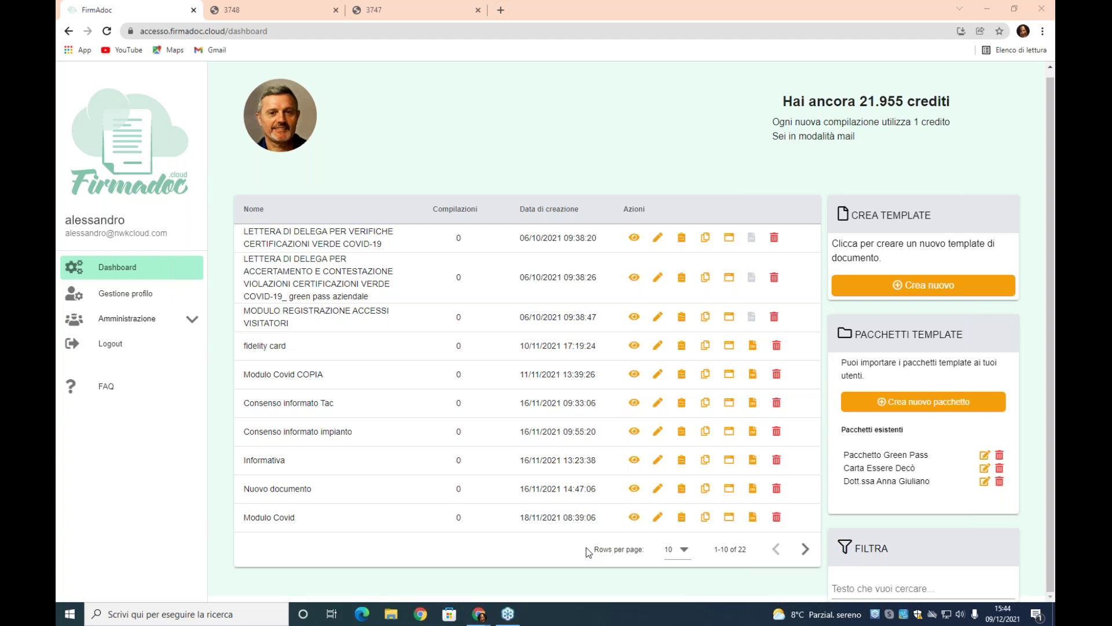
left_click(804, 549)
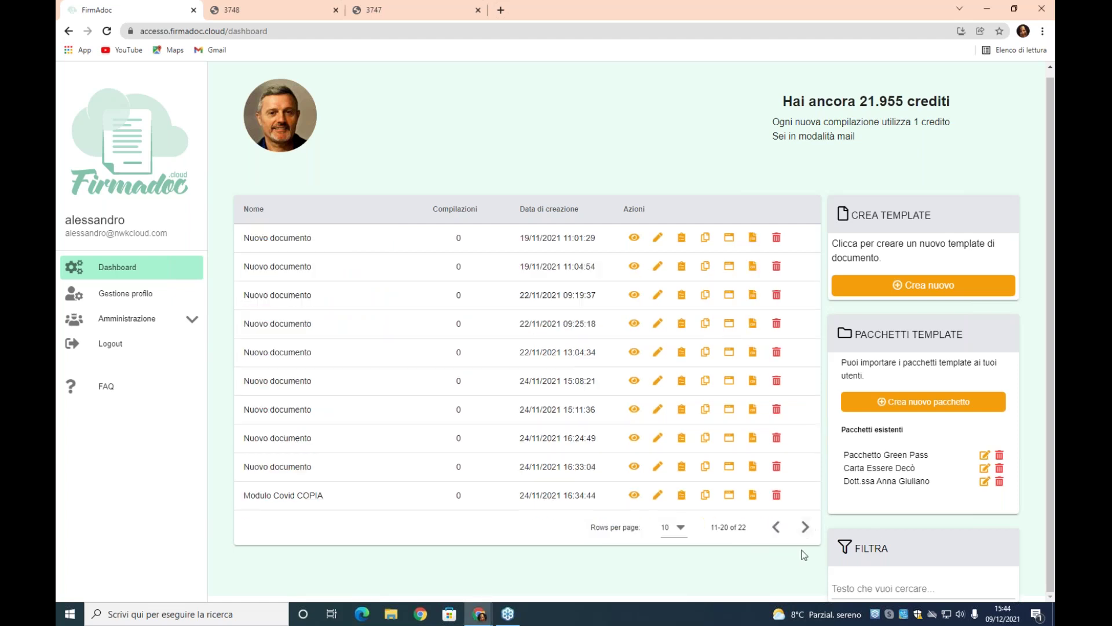
left_click(805, 526)
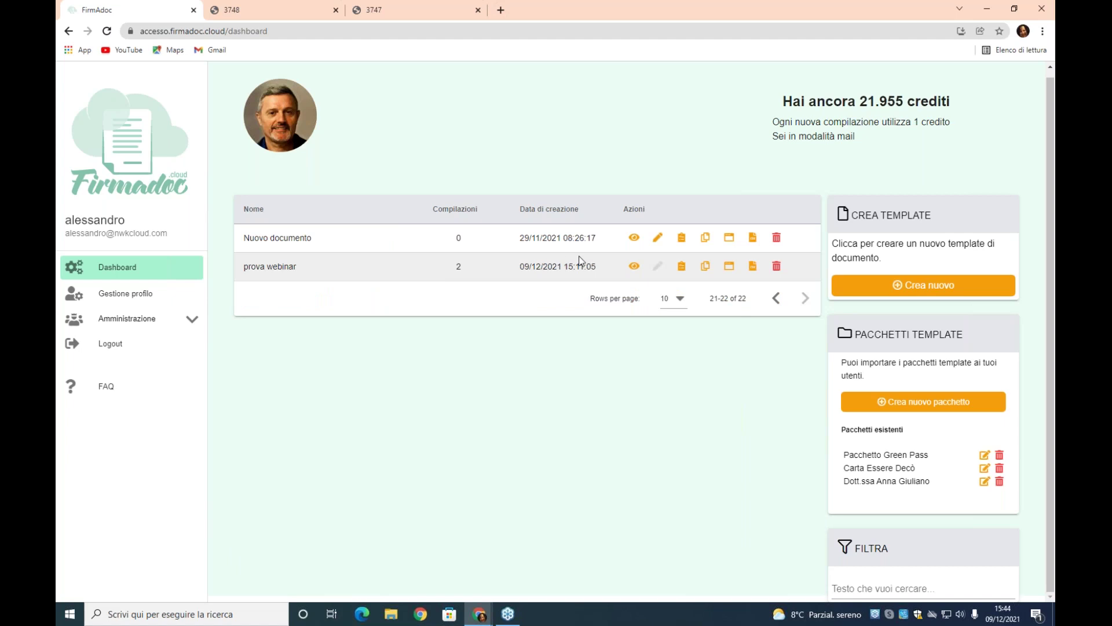
left_click(681, 266)
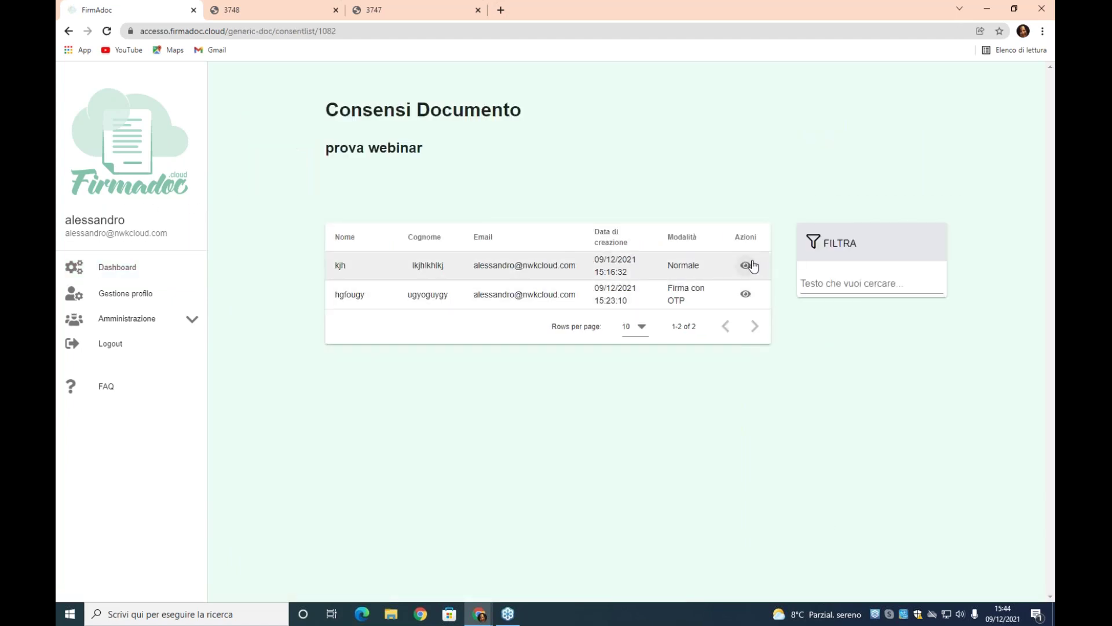
Step: View the first consent's signed 4-page PDF (3747) in a new tab, then return to the consent list
left_click(750, 266)
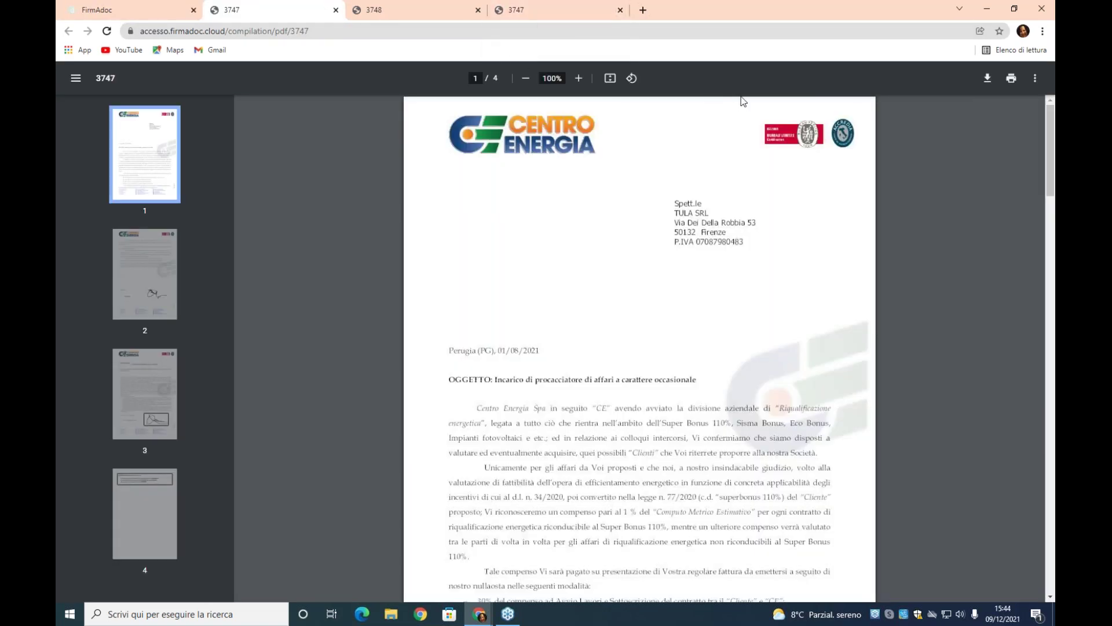
left_click(91, 10)
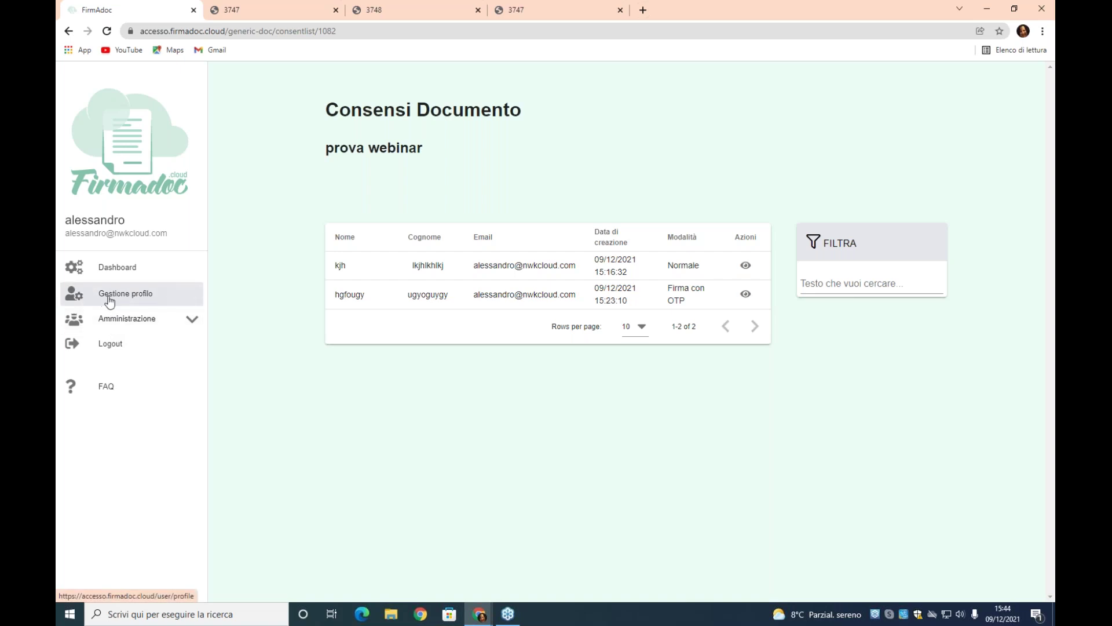
Step: Browse the empty Rivenditori, Utenti and Rivenditori admin lists, finishing on the empty Aziende list
left_click(108, 318)
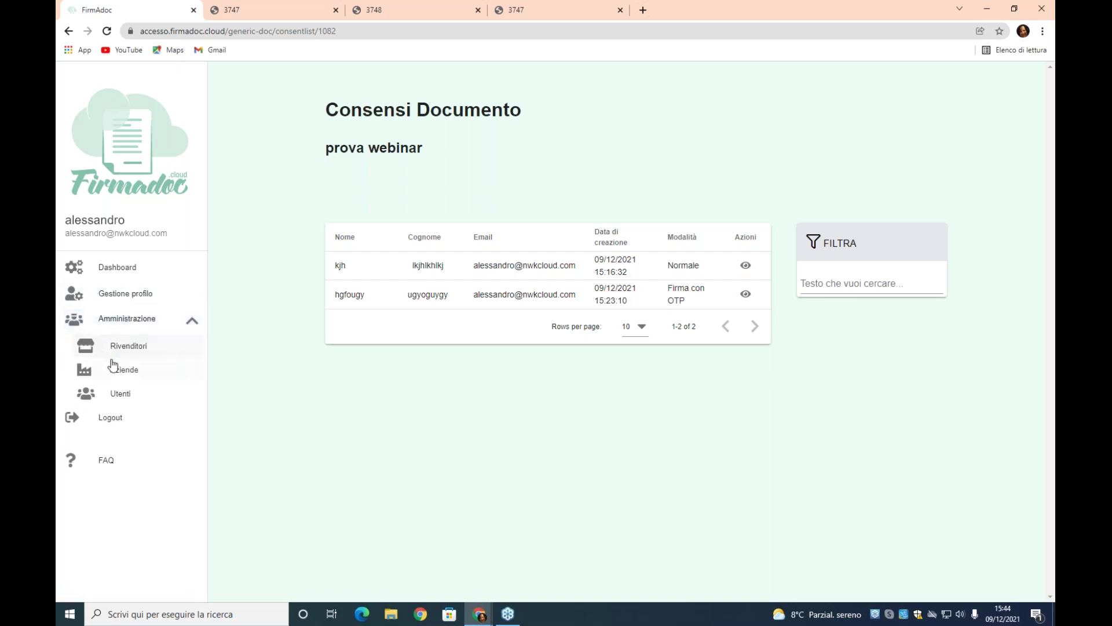
left_click(113, 350)
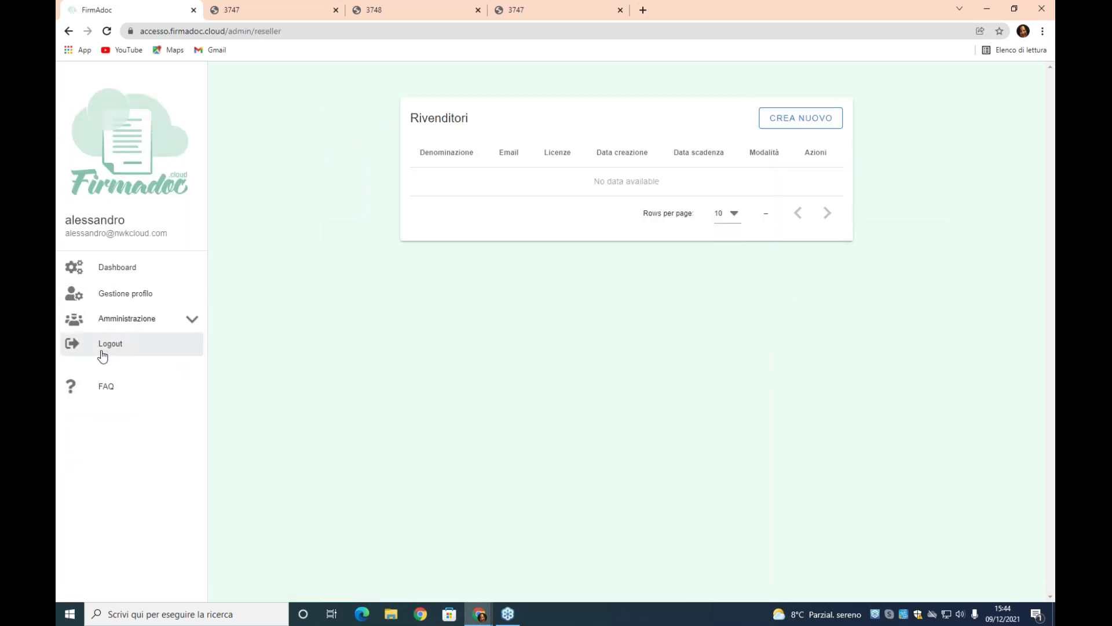
left_click(113, 326)
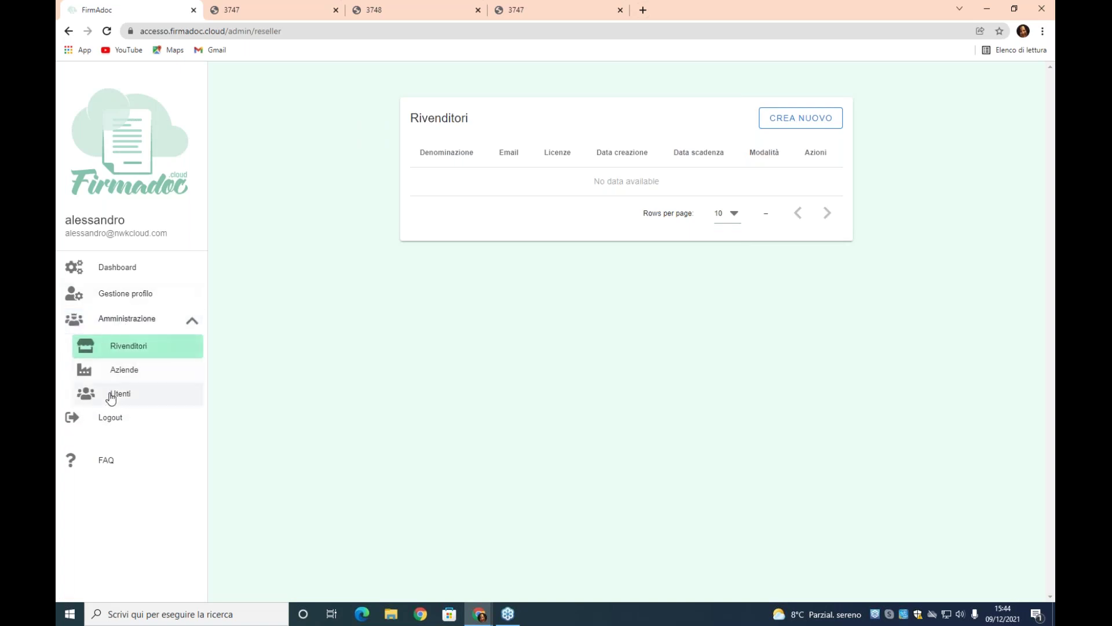
left_click(110, 392)
left_click(107, 323)
left_click(115, 347)
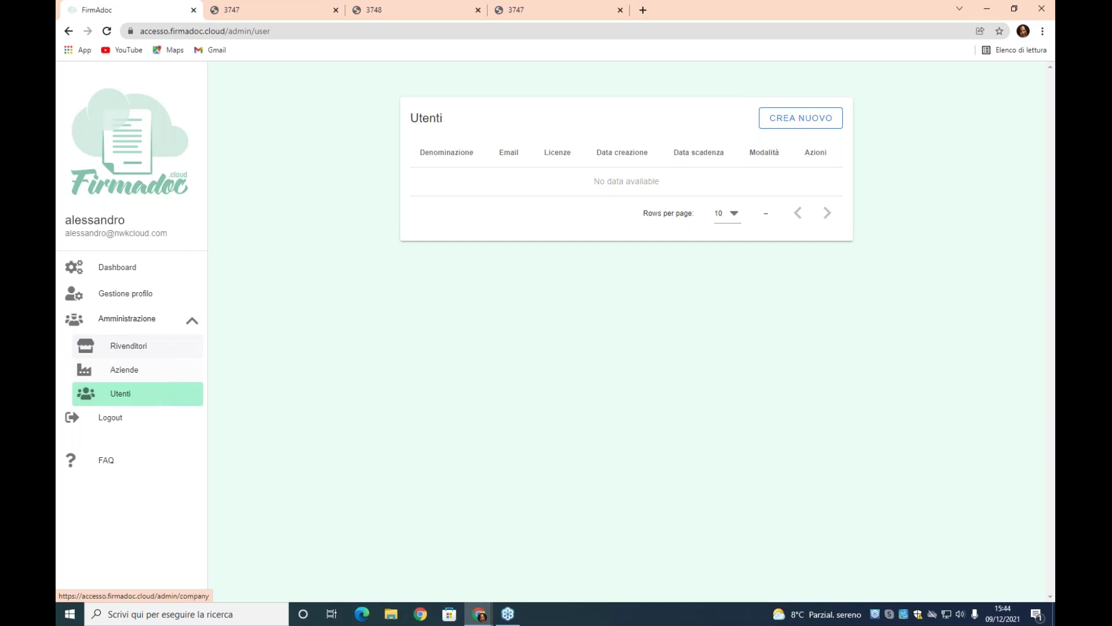
left_click(112, 321)
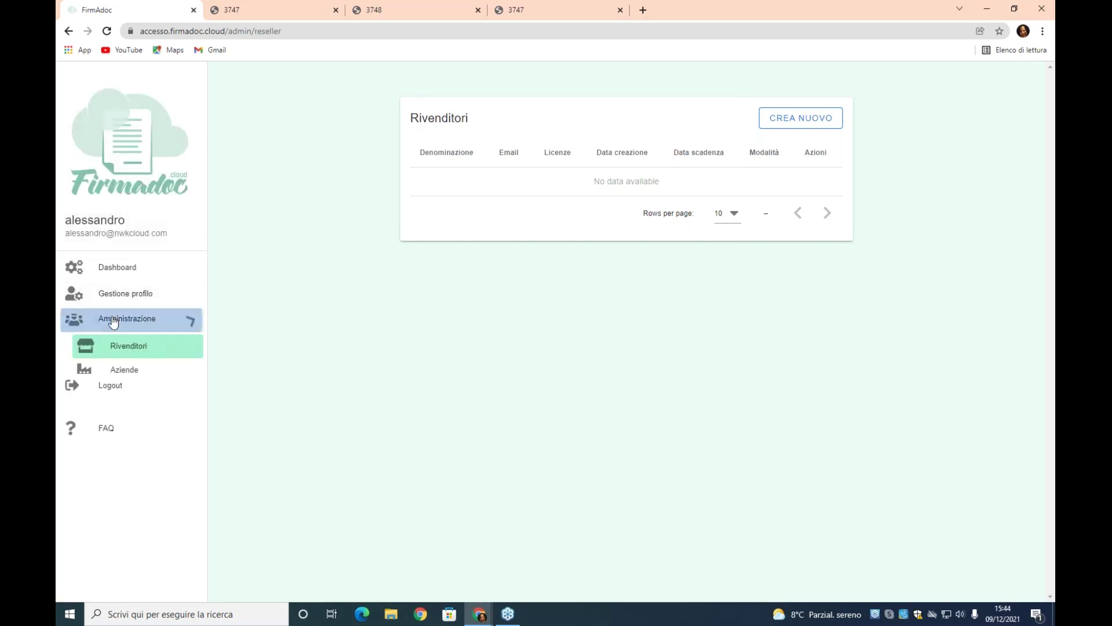
left_click(118, 378)
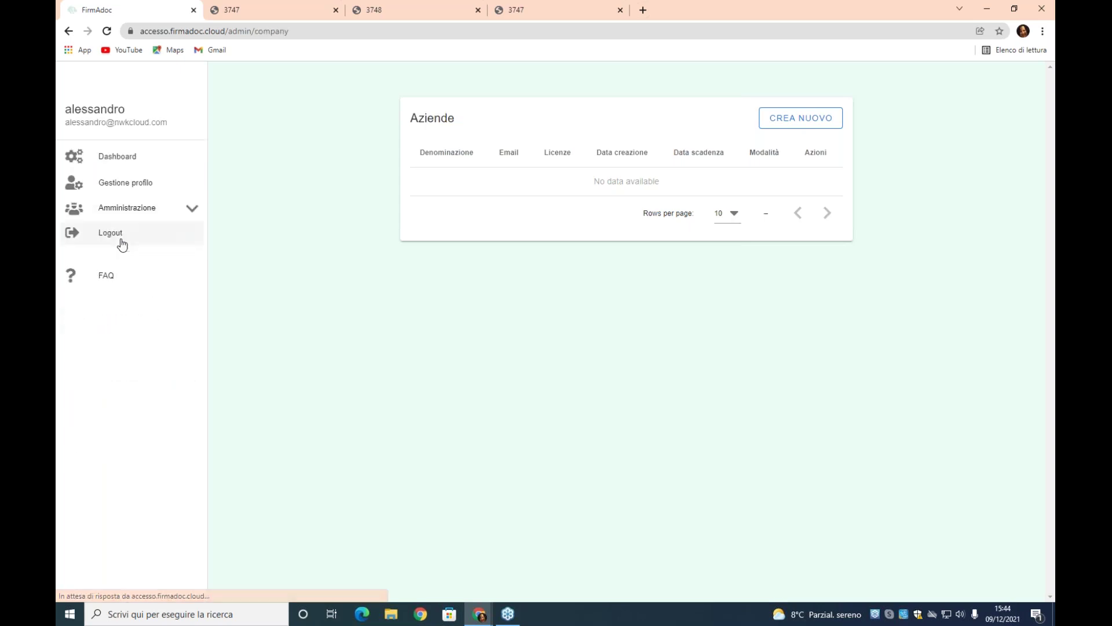